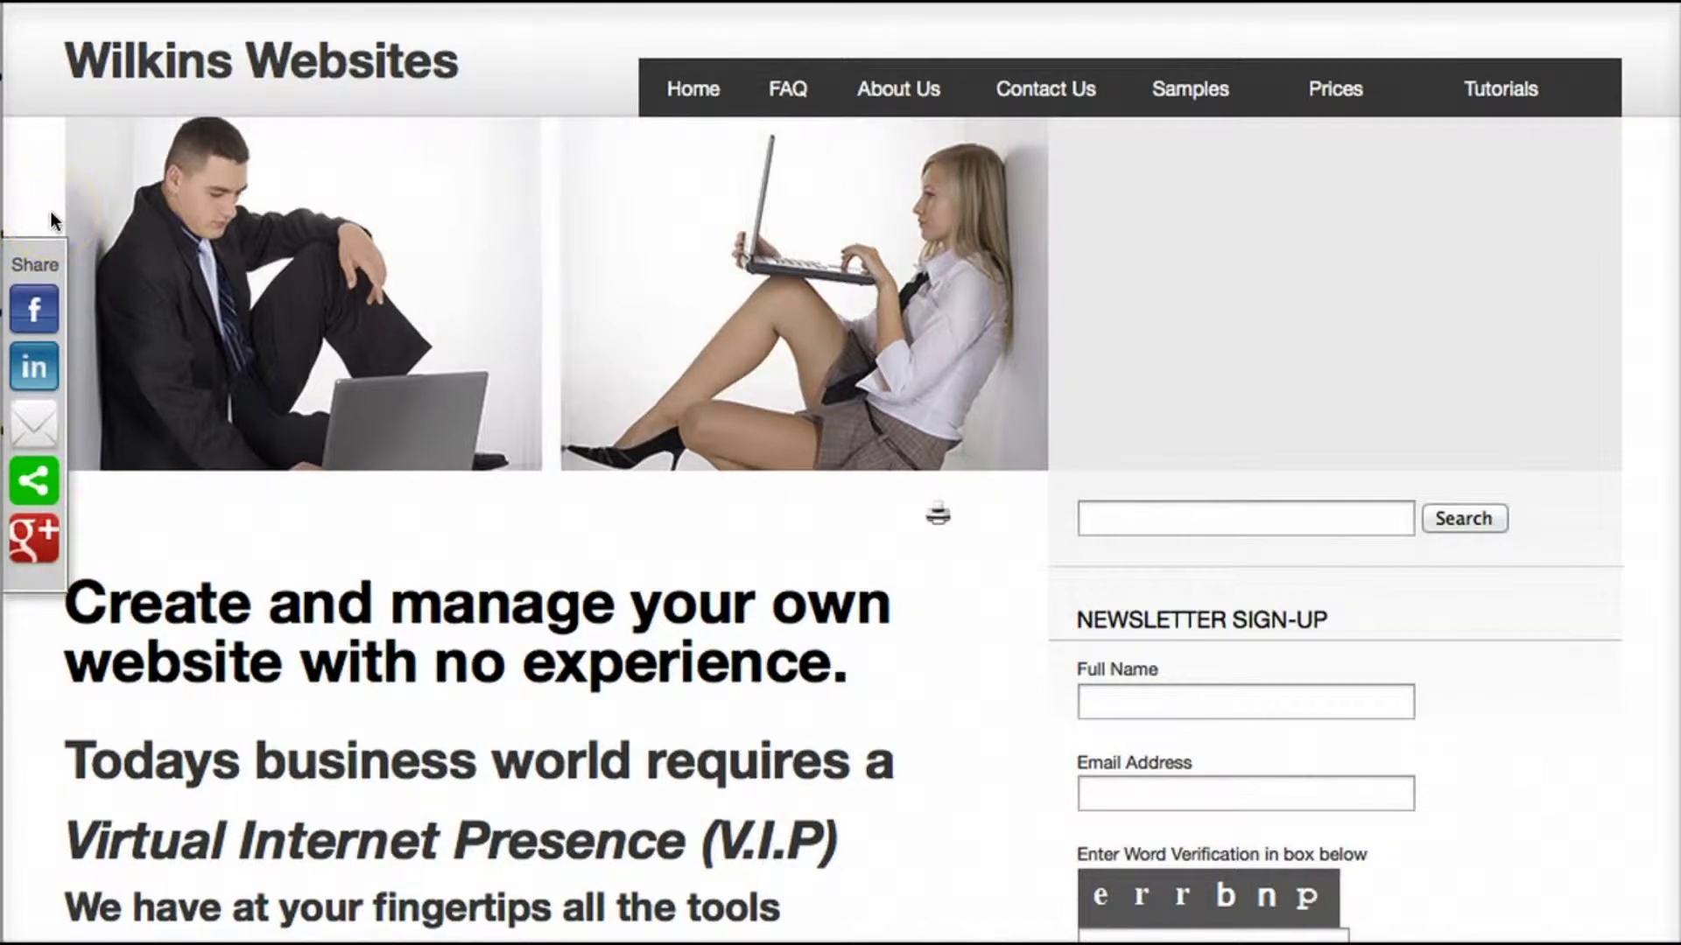
Share the Wilkins Websites home page to Facebook and LinkedIn from the floating side bar
drag(27, 208, 31, 623)
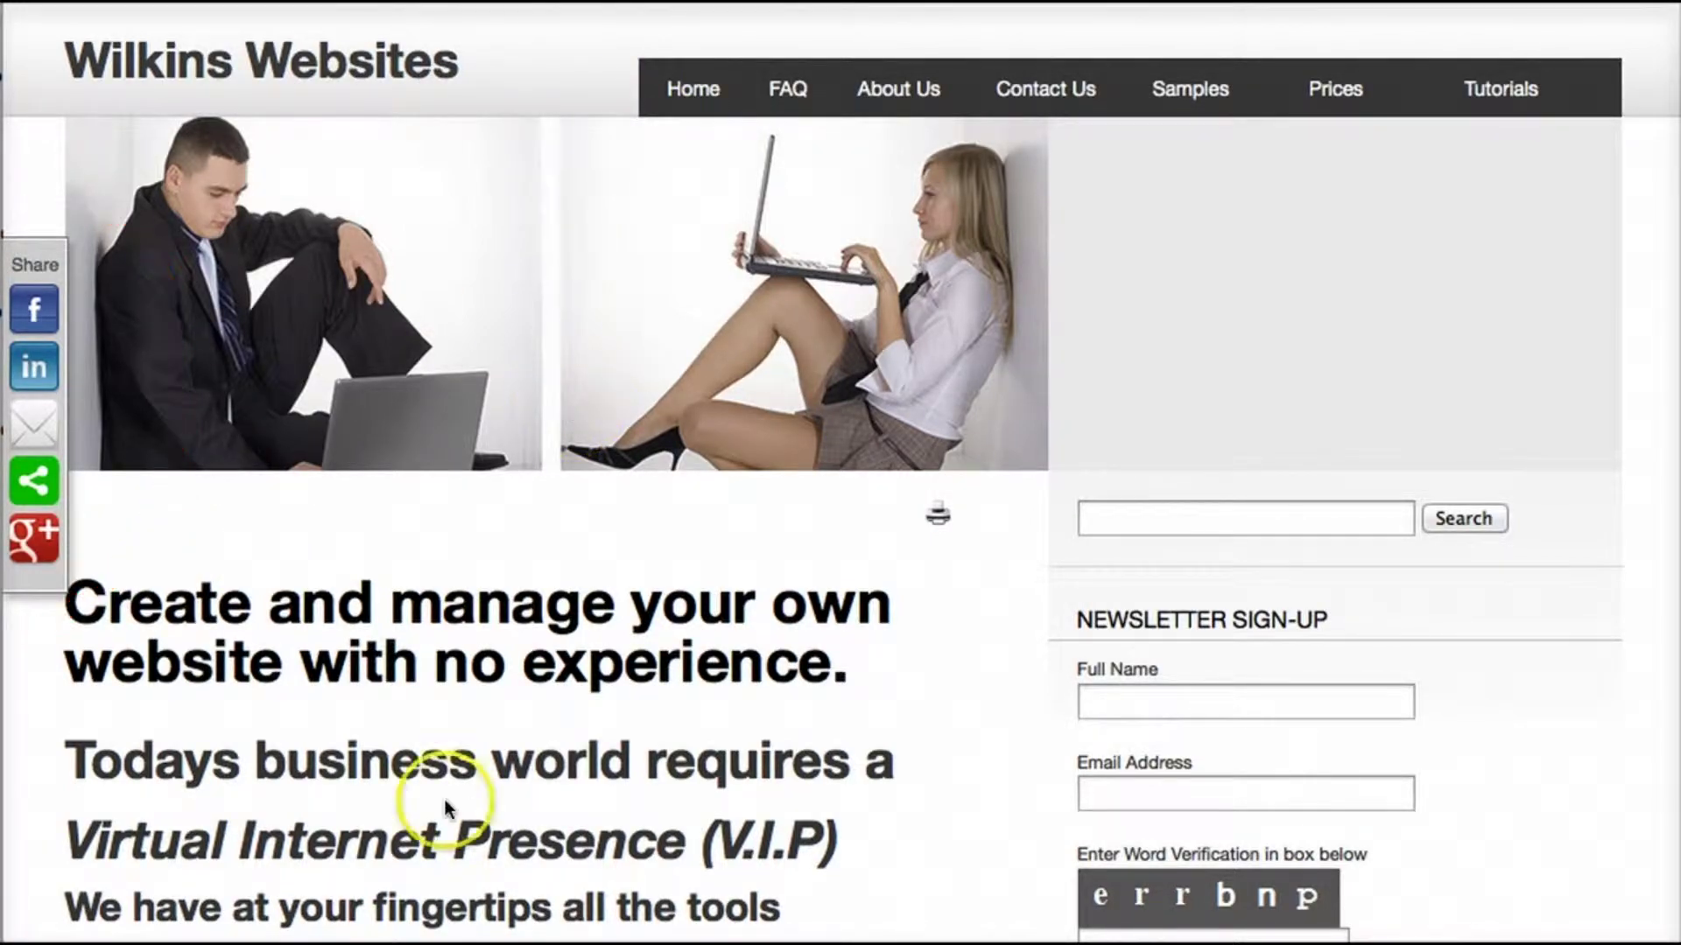
scroll(444, 804, down, 3)
scroll(444, 804, down, 7)
scroll(445, 804, down, 5)
scroll(444, 801, down, 4)
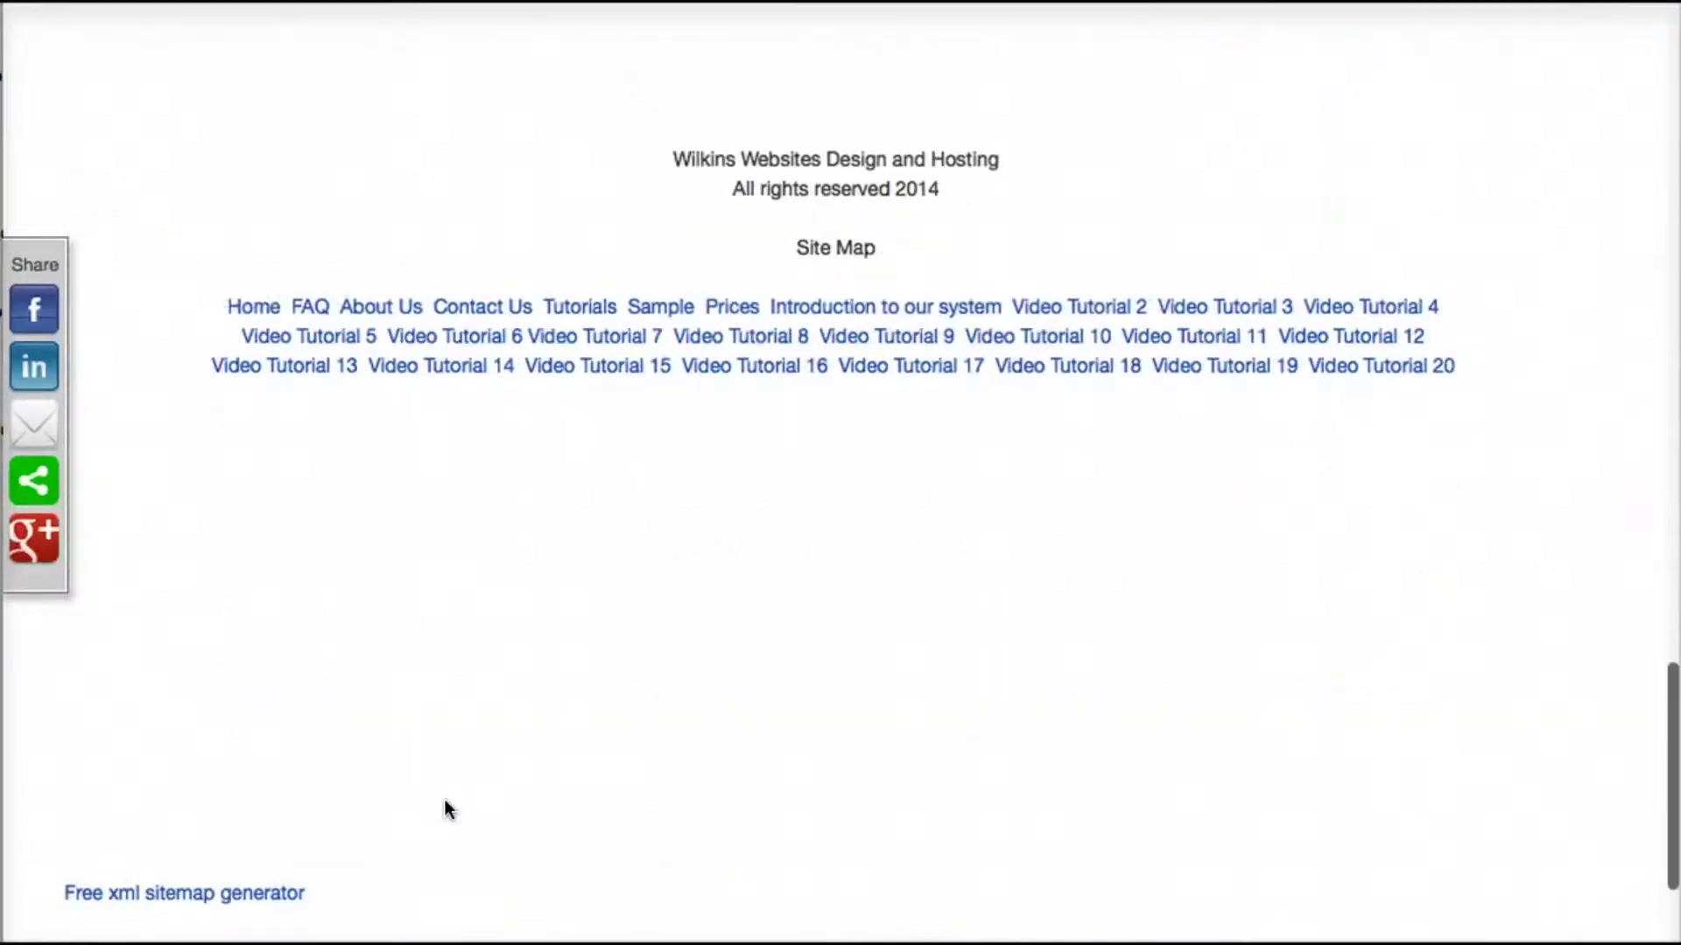
scroll(445, 802, up, 3)
scroll(444, 802, up, 10)
scroll(445, 801, up, 5)
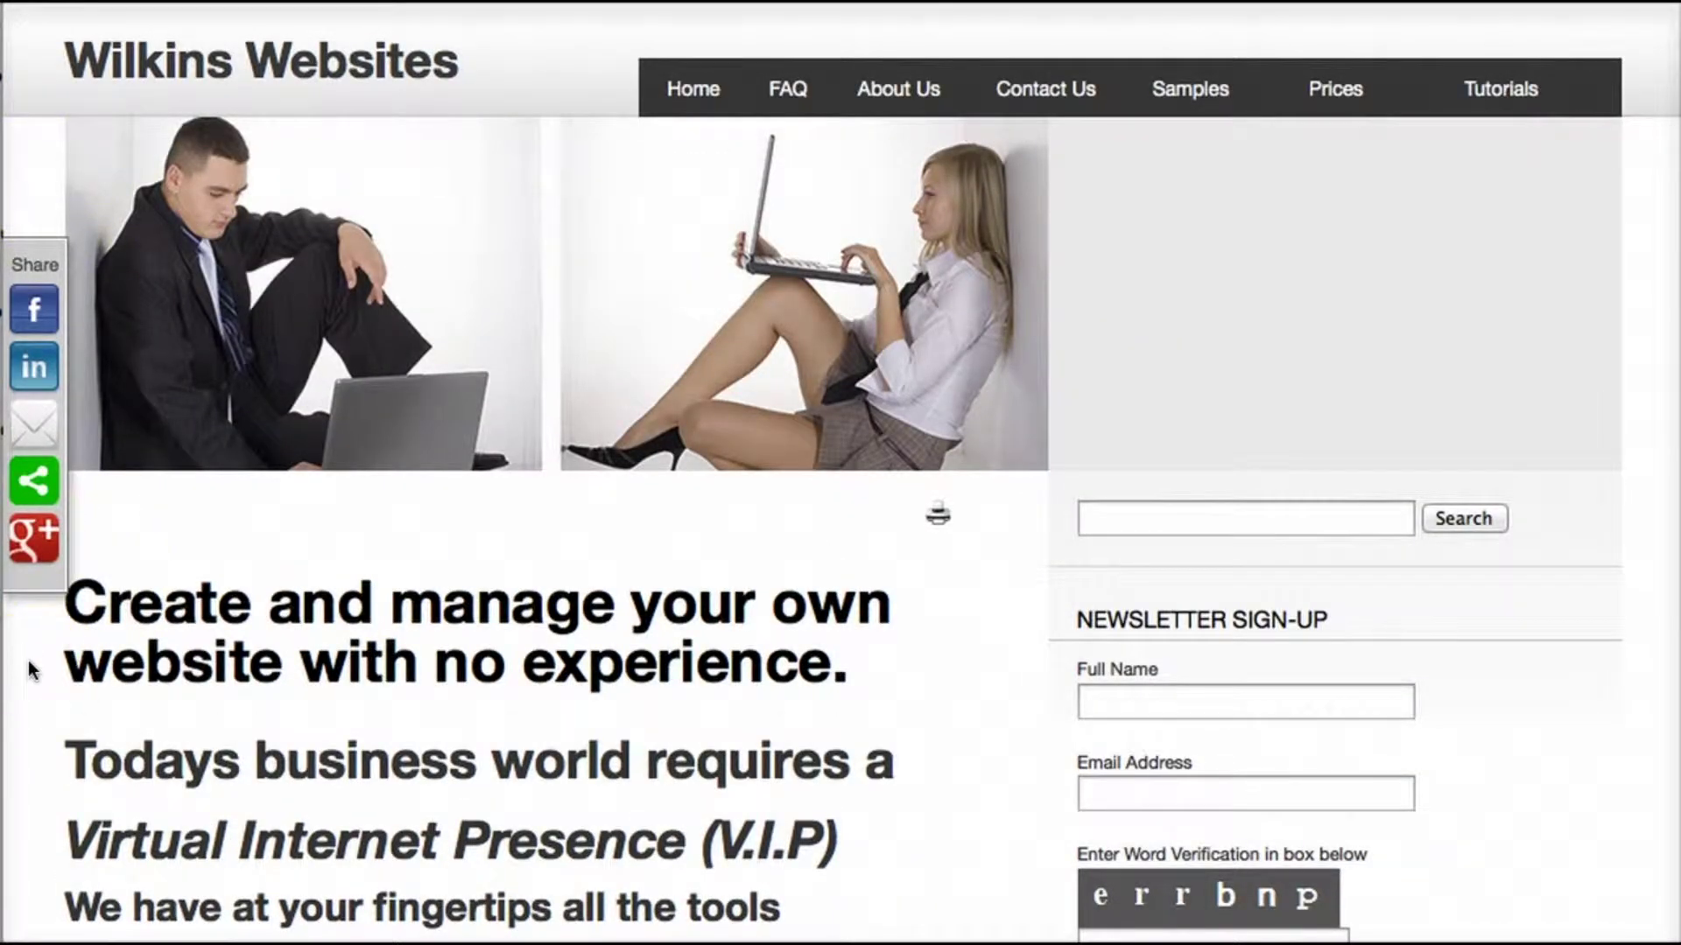
scroll(187, 652, down, 10)
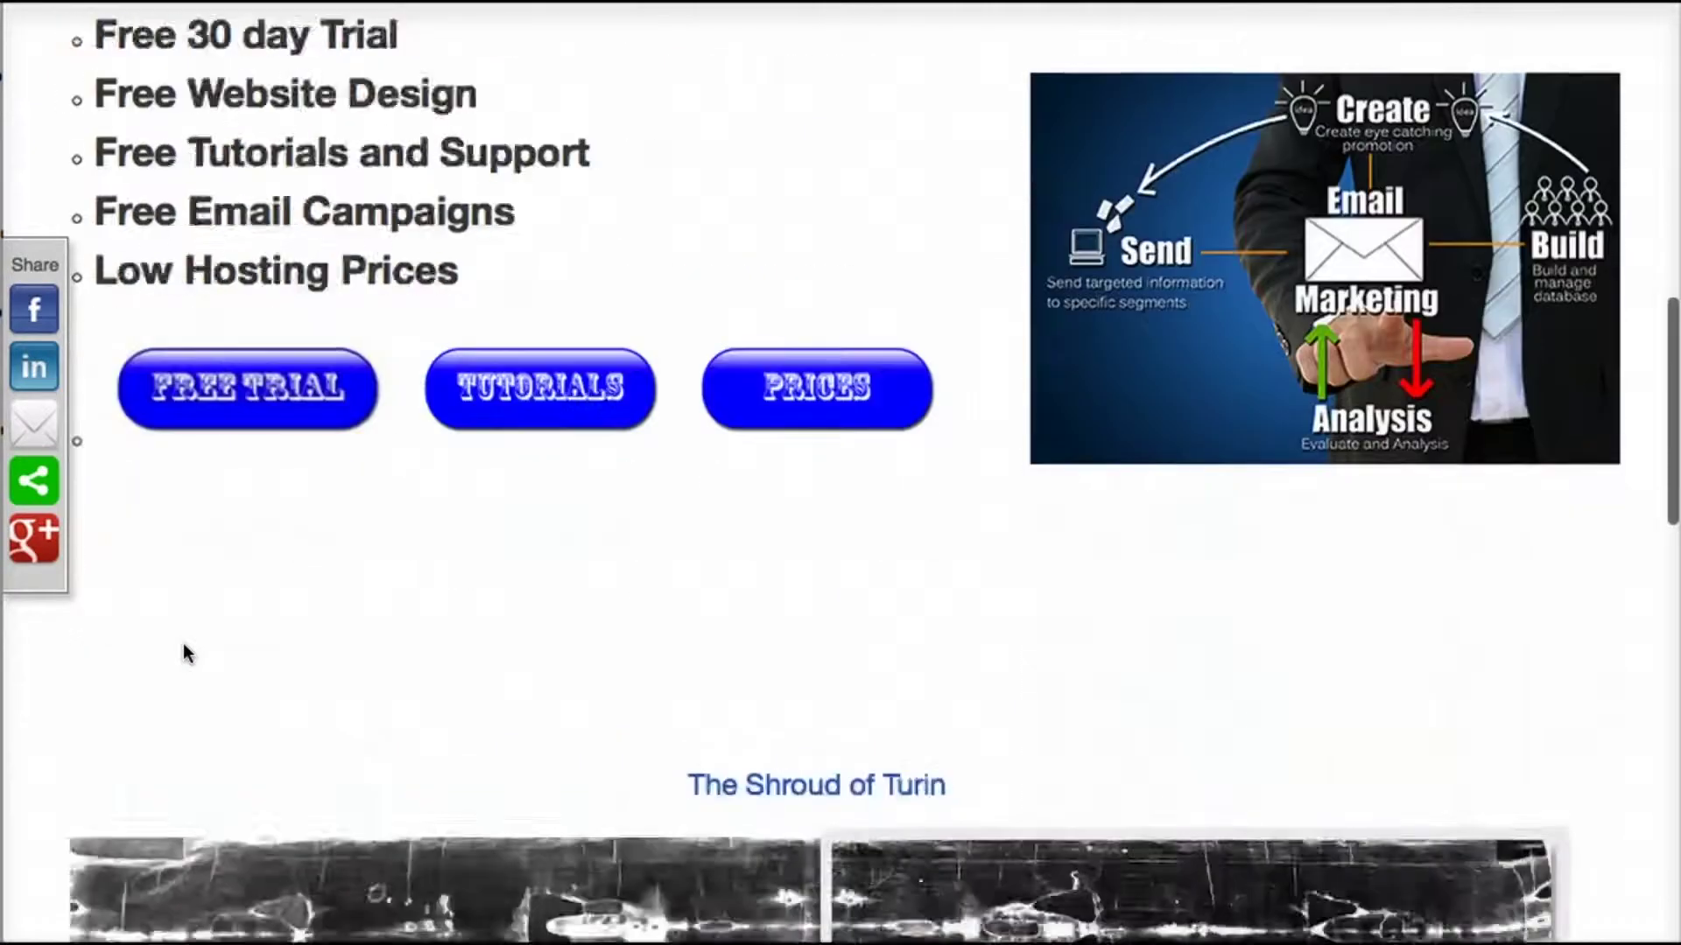
scroll(187, 652, down, 5)
scroll(186, 653, up, 5)
scroll(187, 654, up, 10)
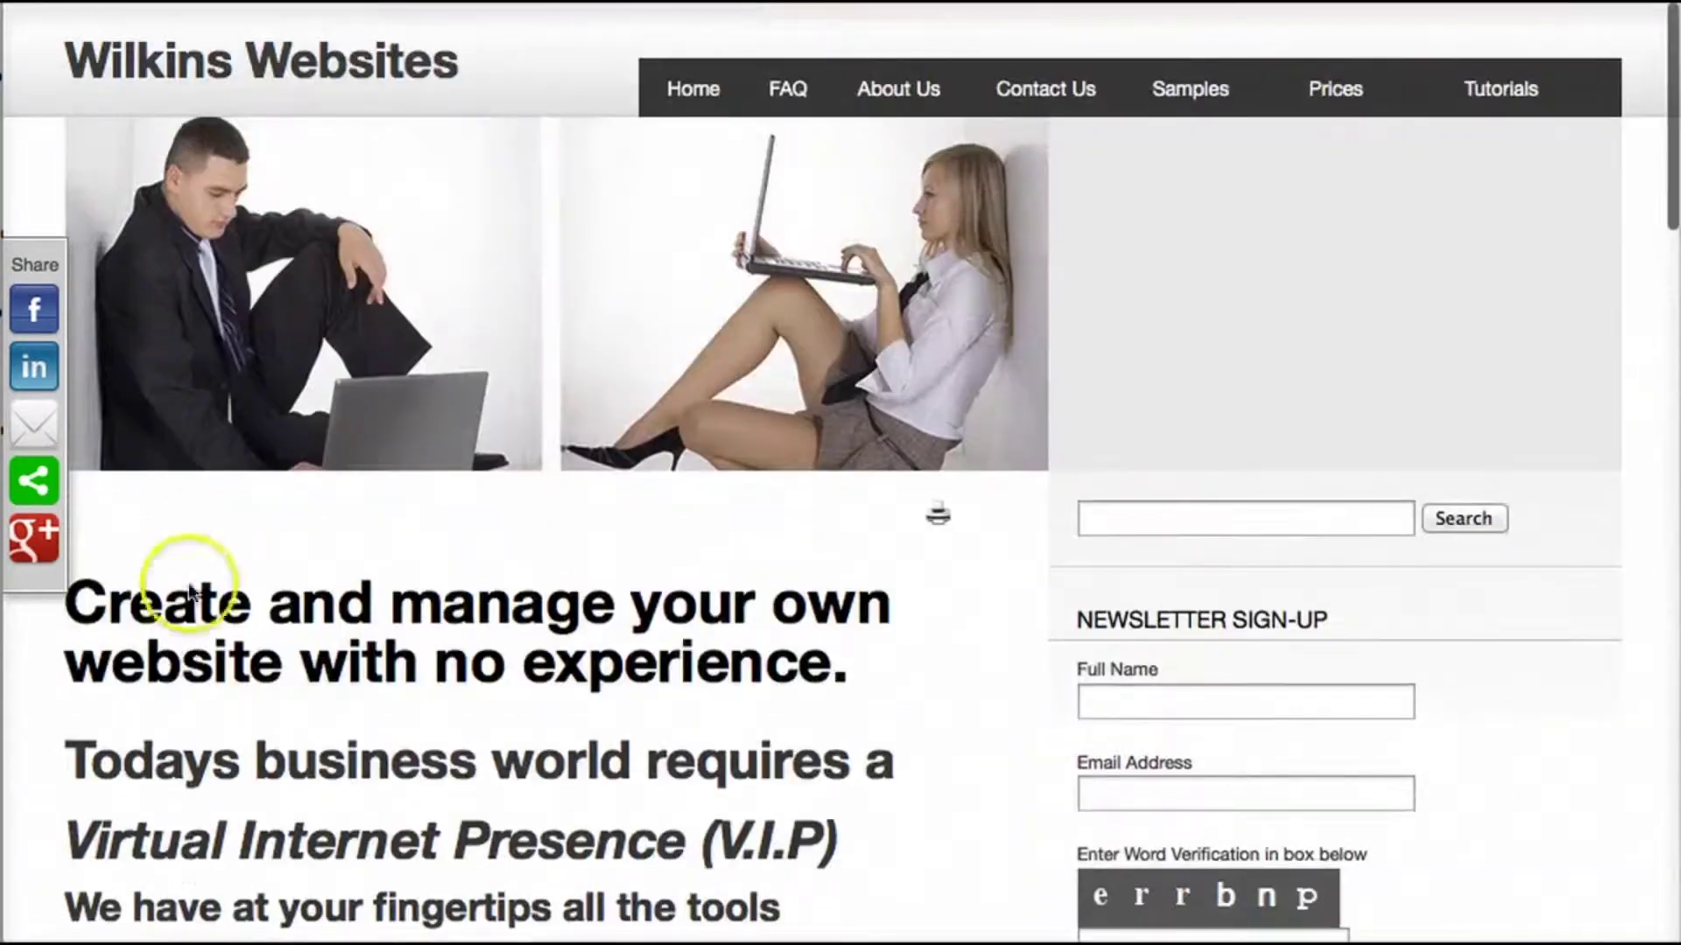
click(22, 316)
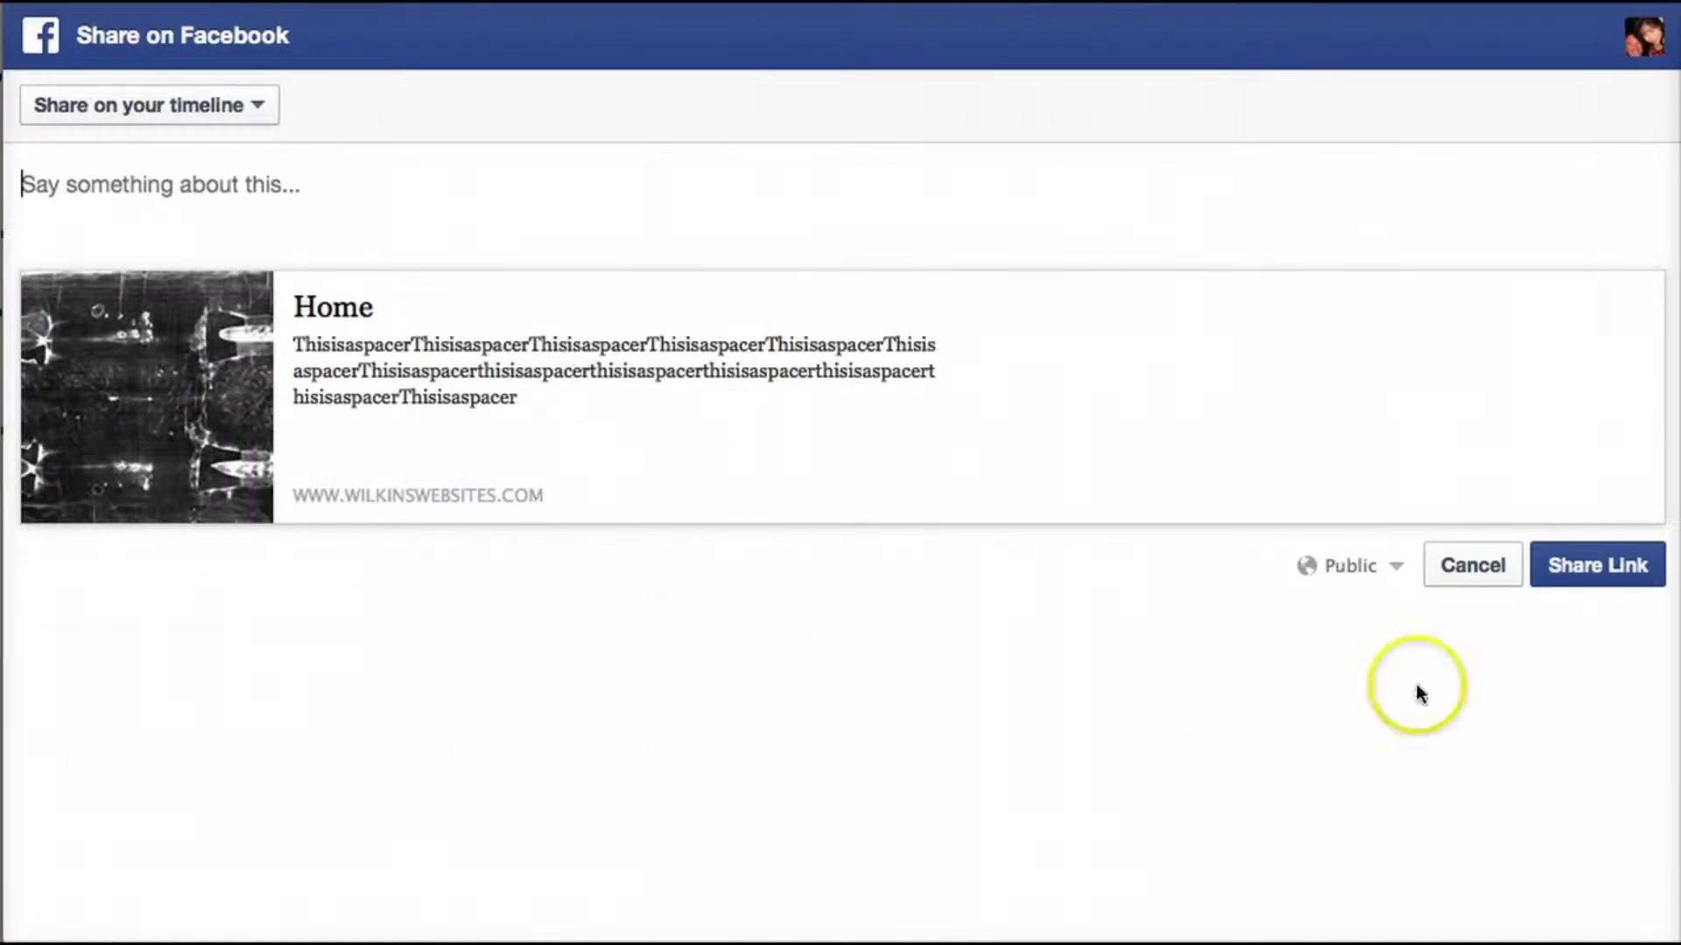
click(1622, 564)
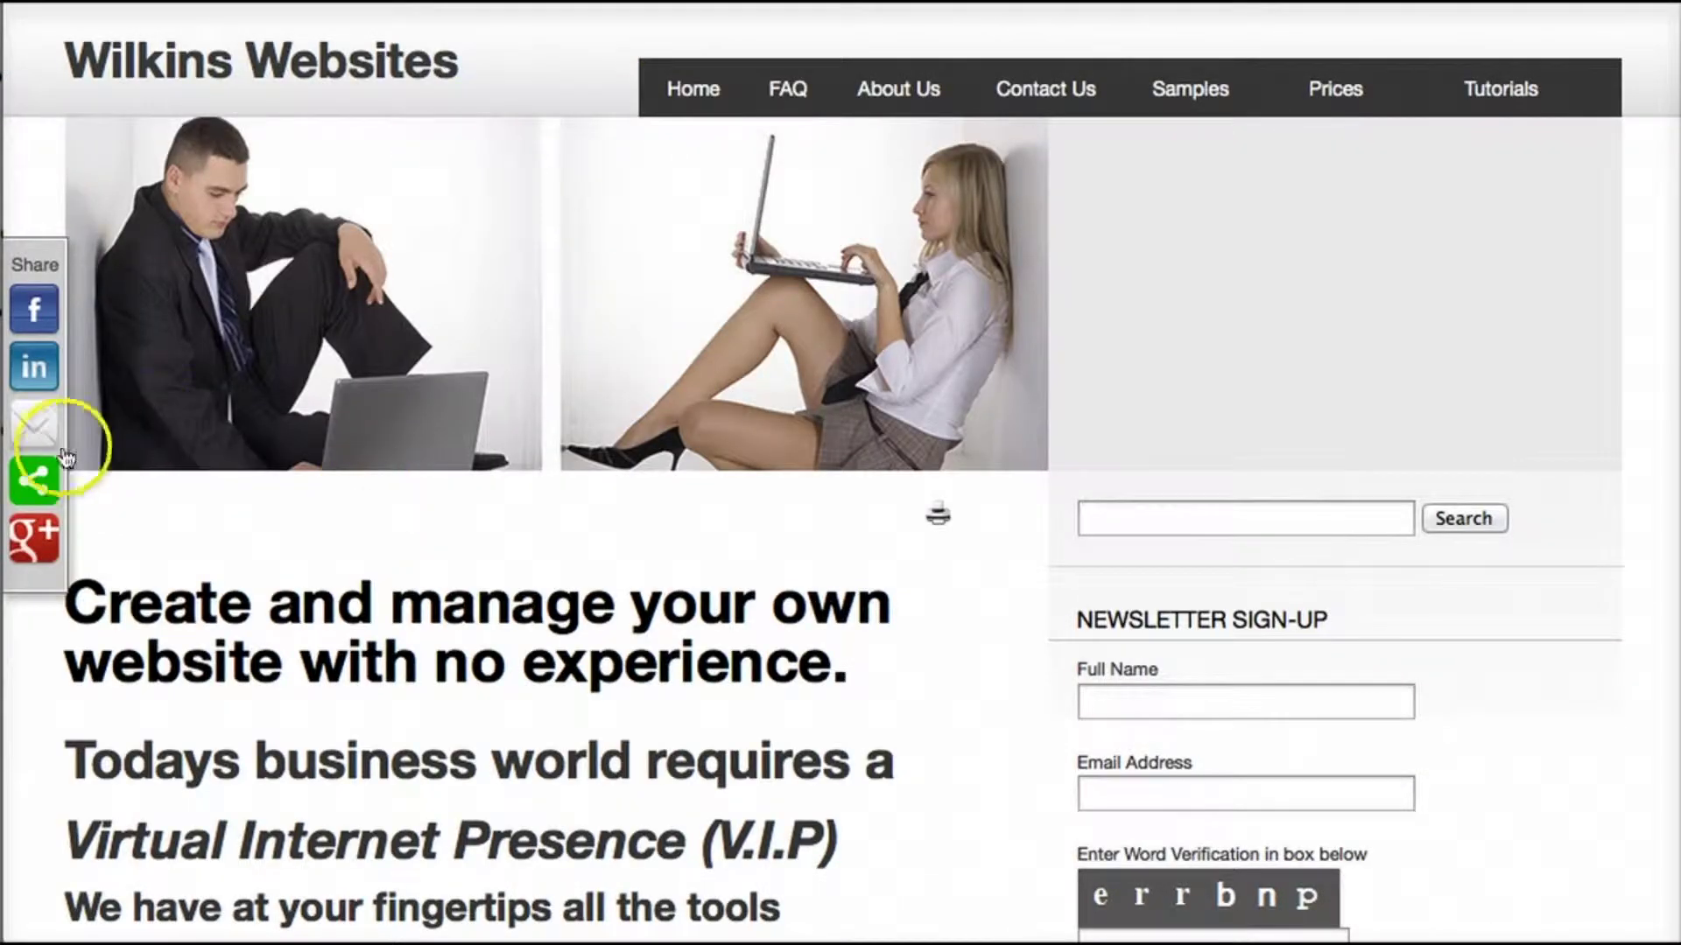
click(33, 358)
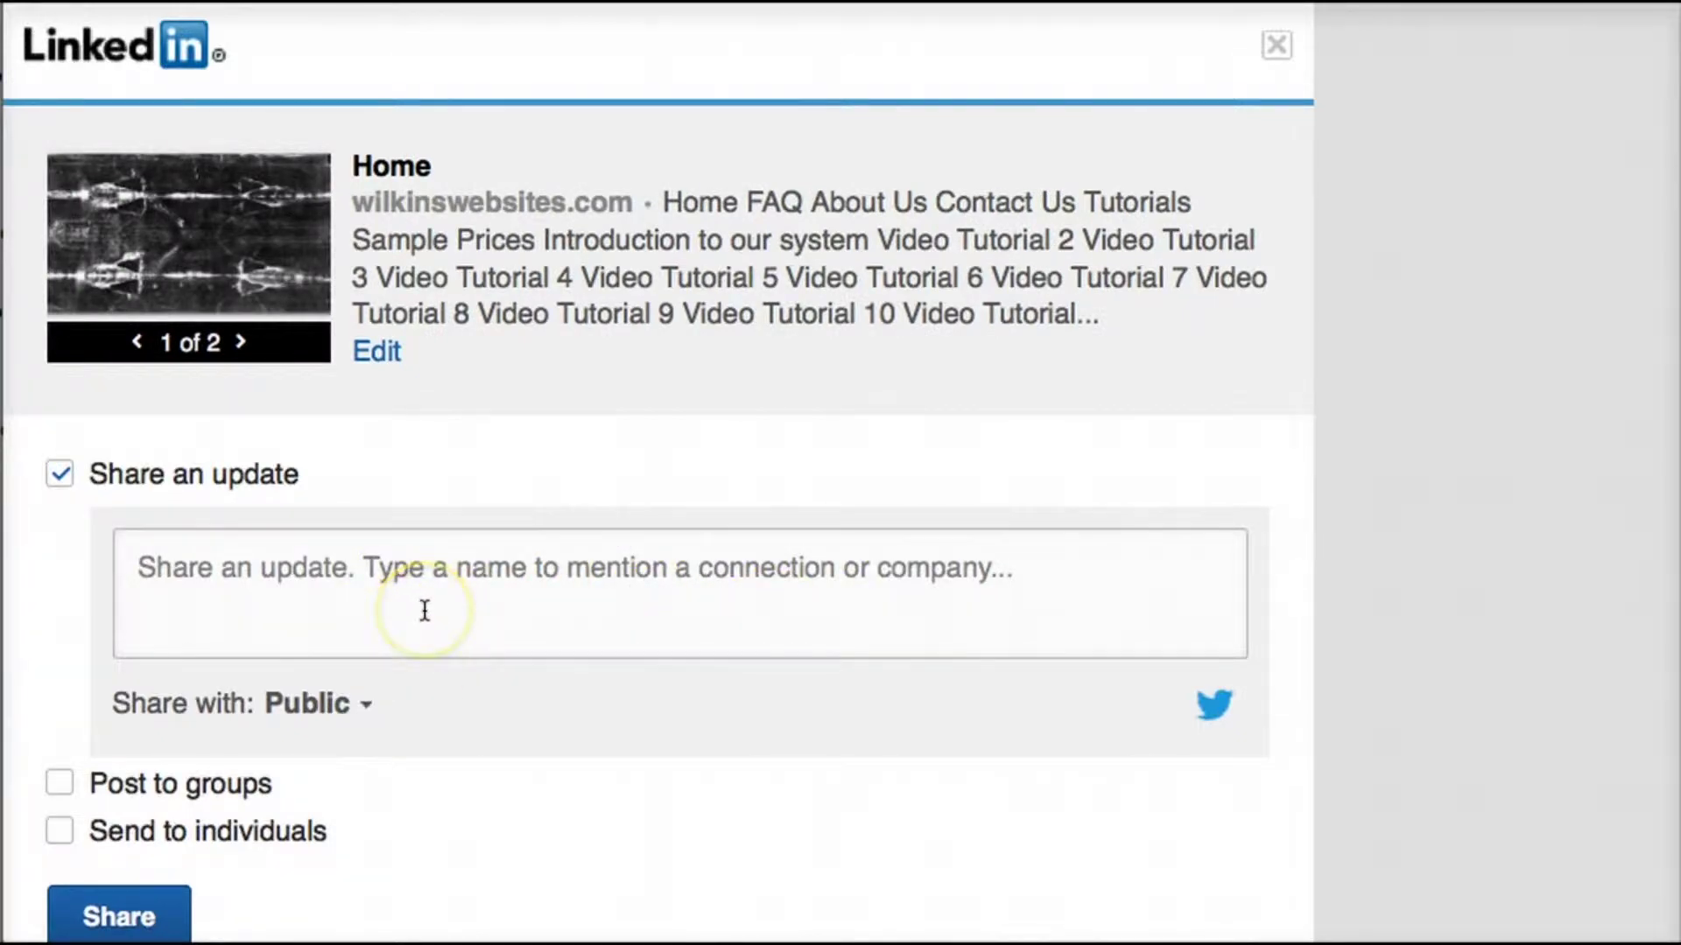
scroll(424, 610, down, 3)
click(118, 769)
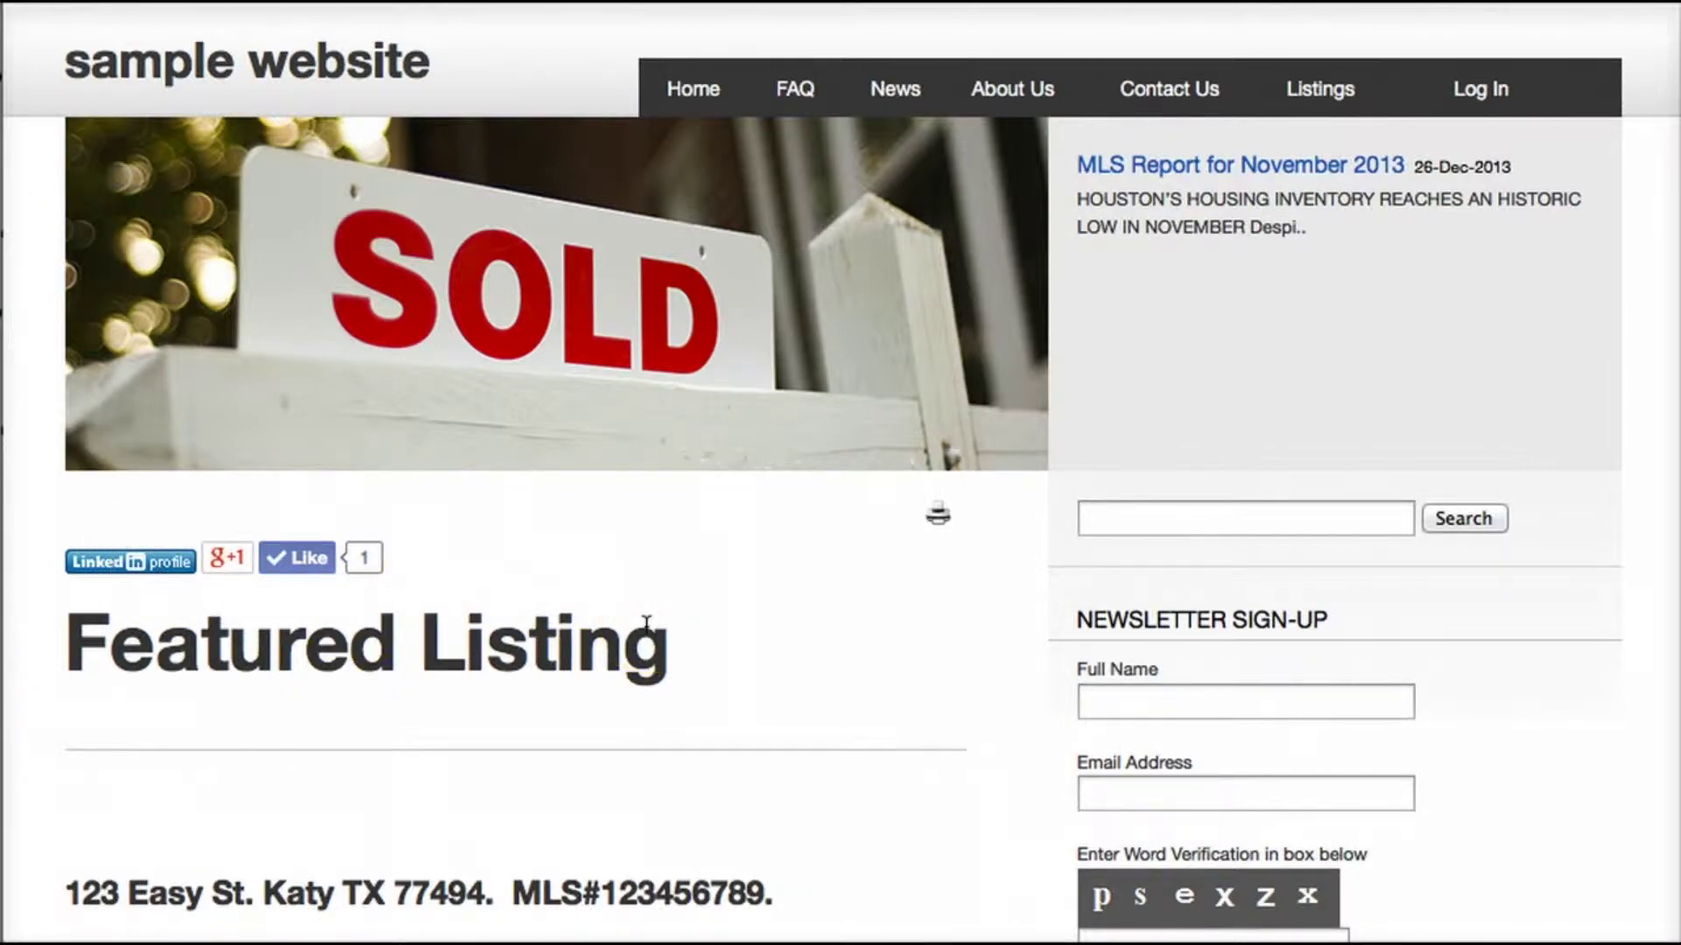
scroll(646, 625, down, 5)
scroll(645, 626, down, 5)
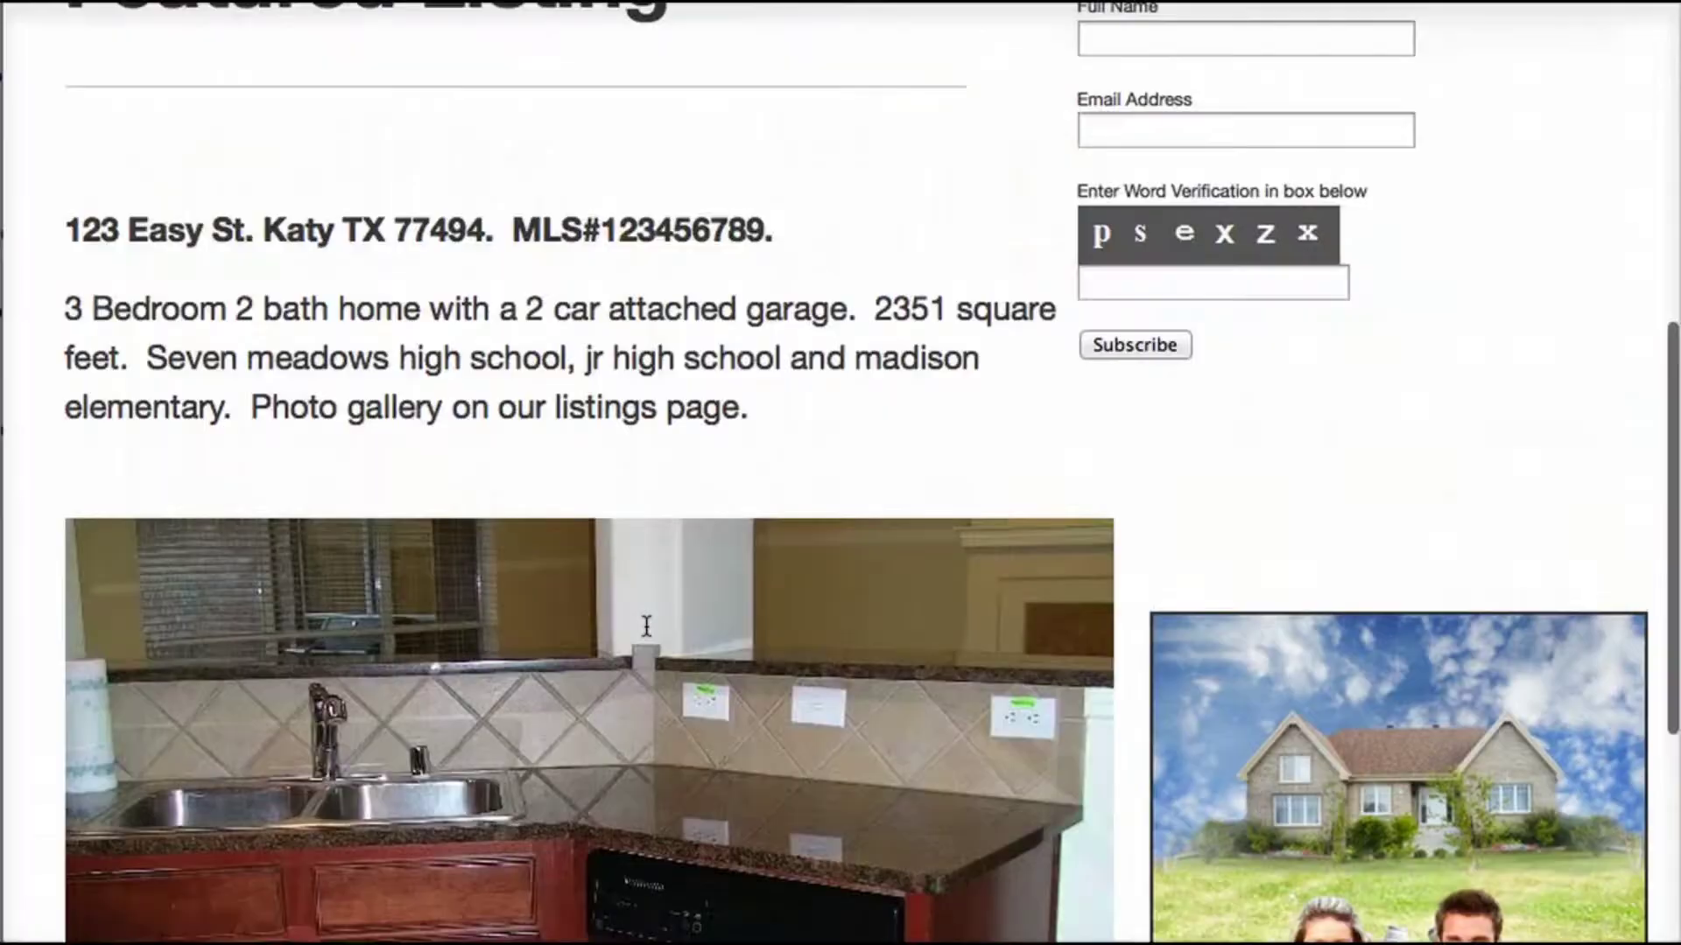
scroll(646, 625, up, 5)
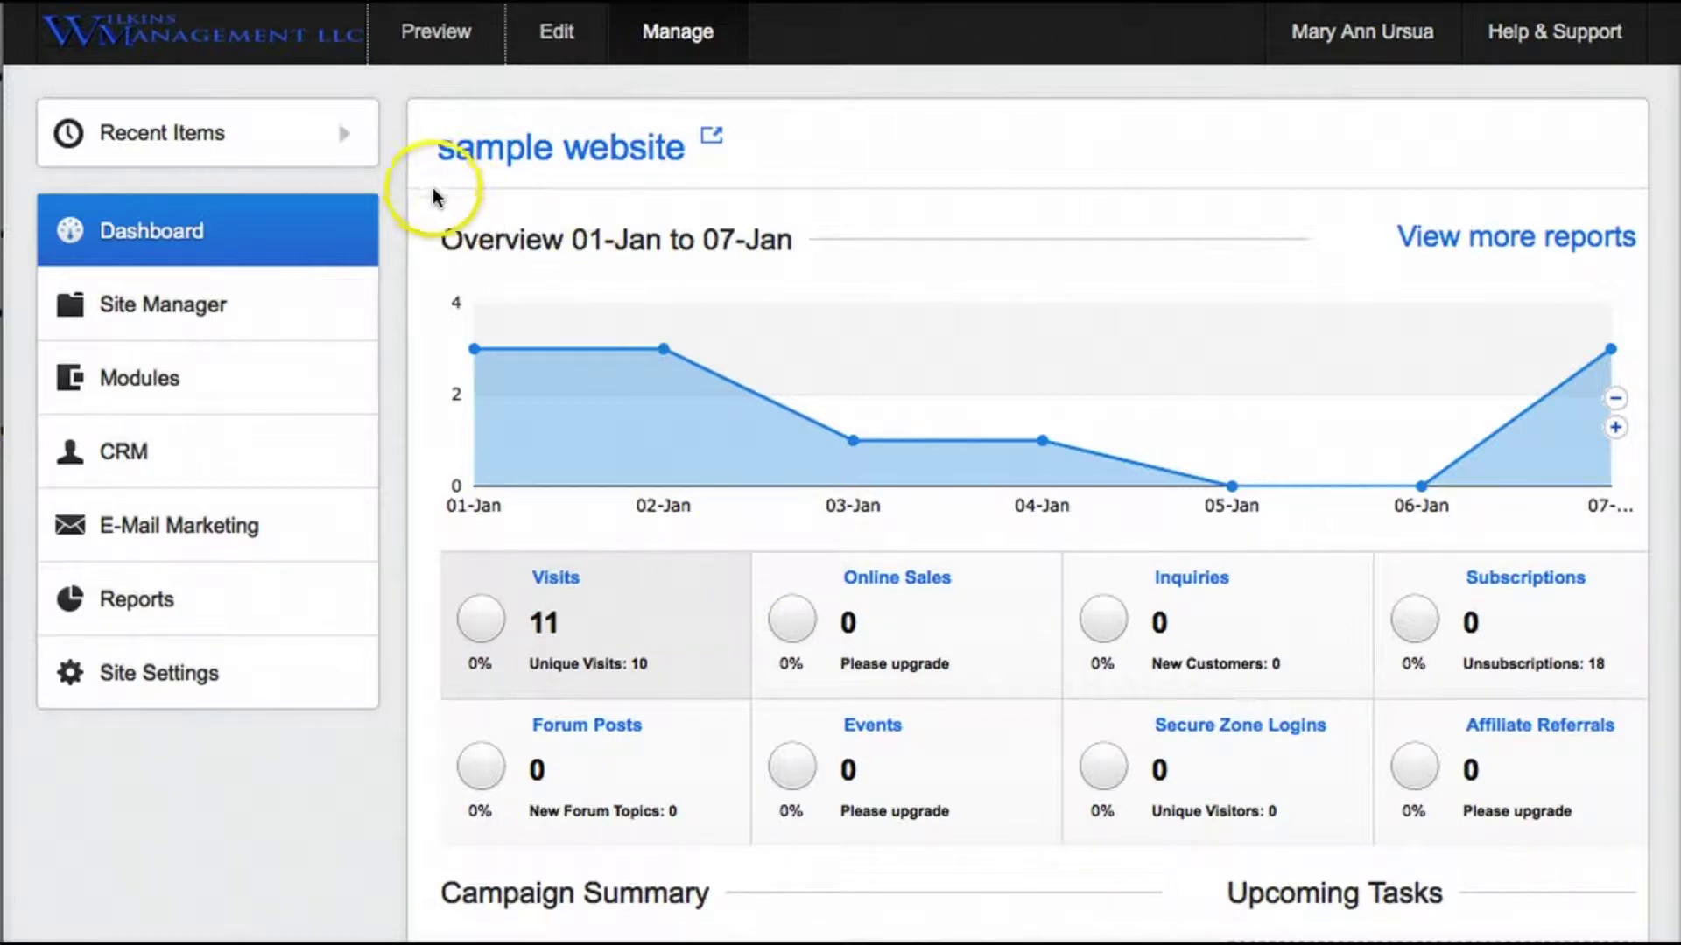
Go to Site Manager's Pages list and bring up the About Us page details
drag(414, 186, 797, 200)
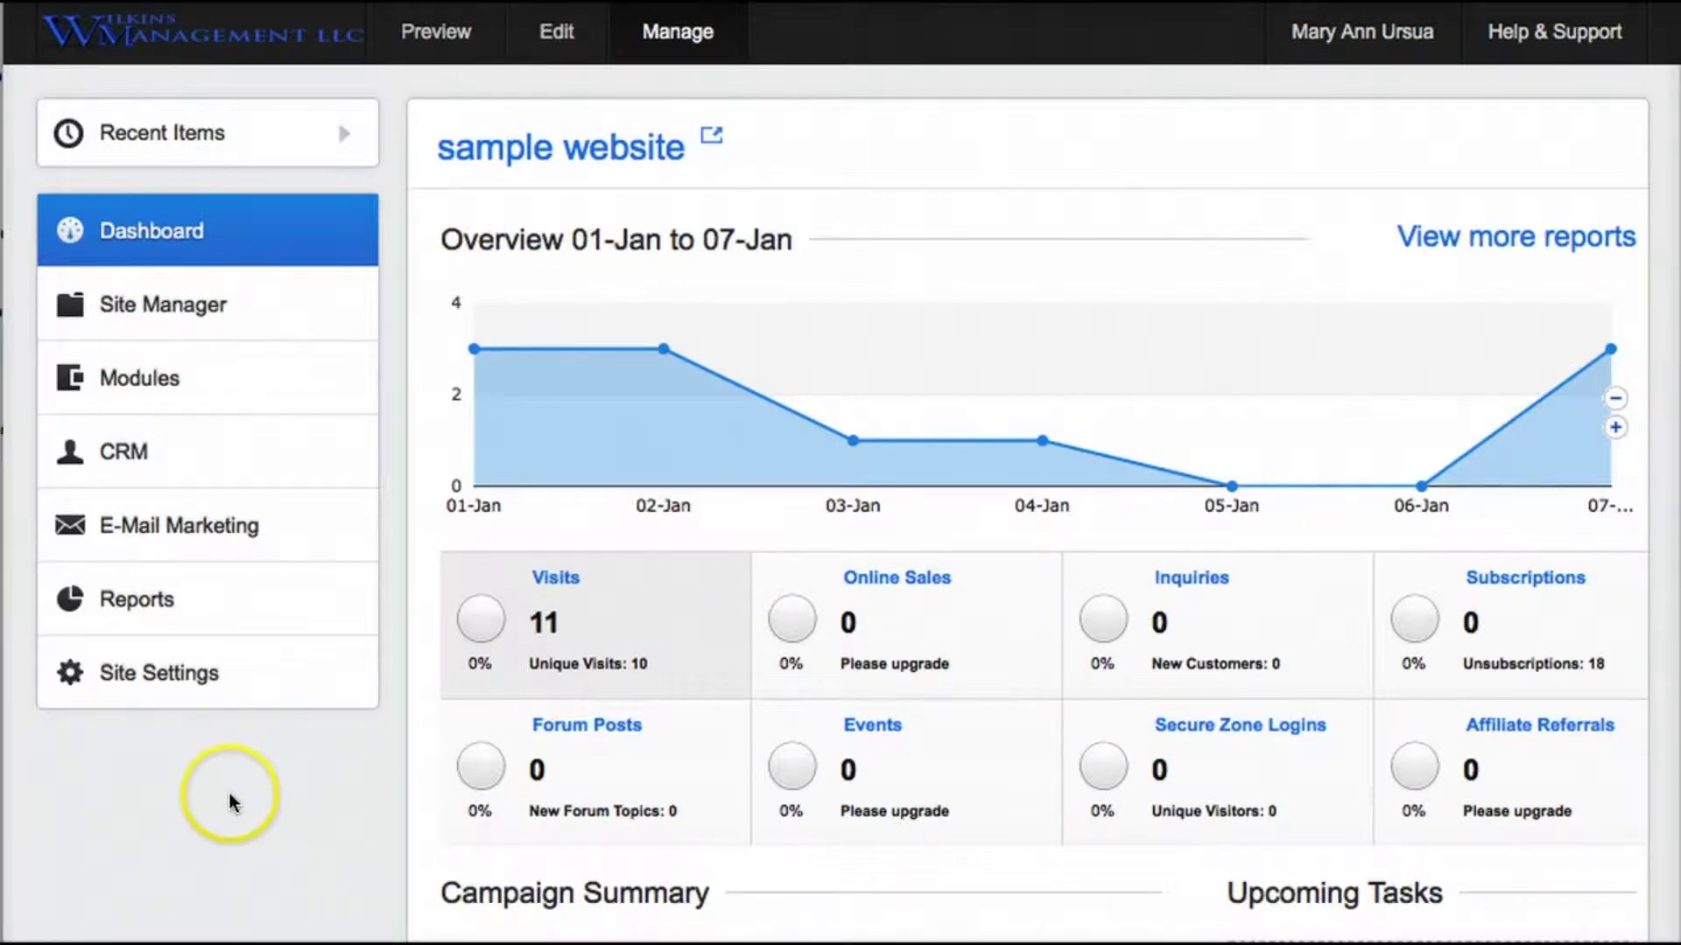
click(140, 312)
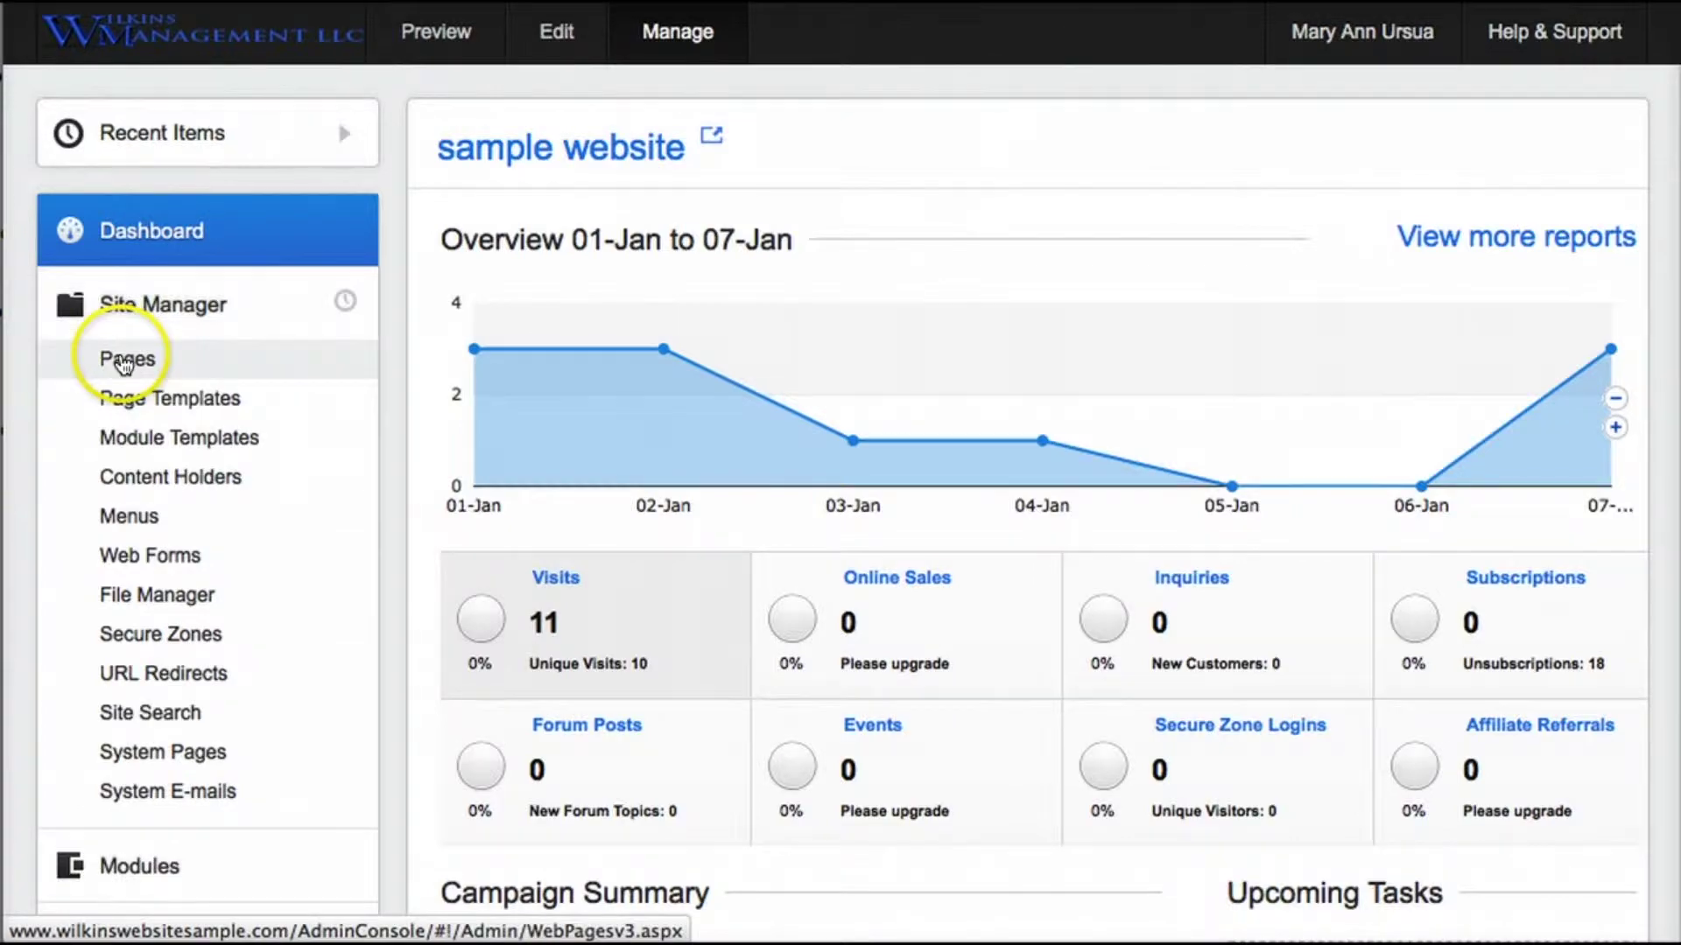
click(123, 361)
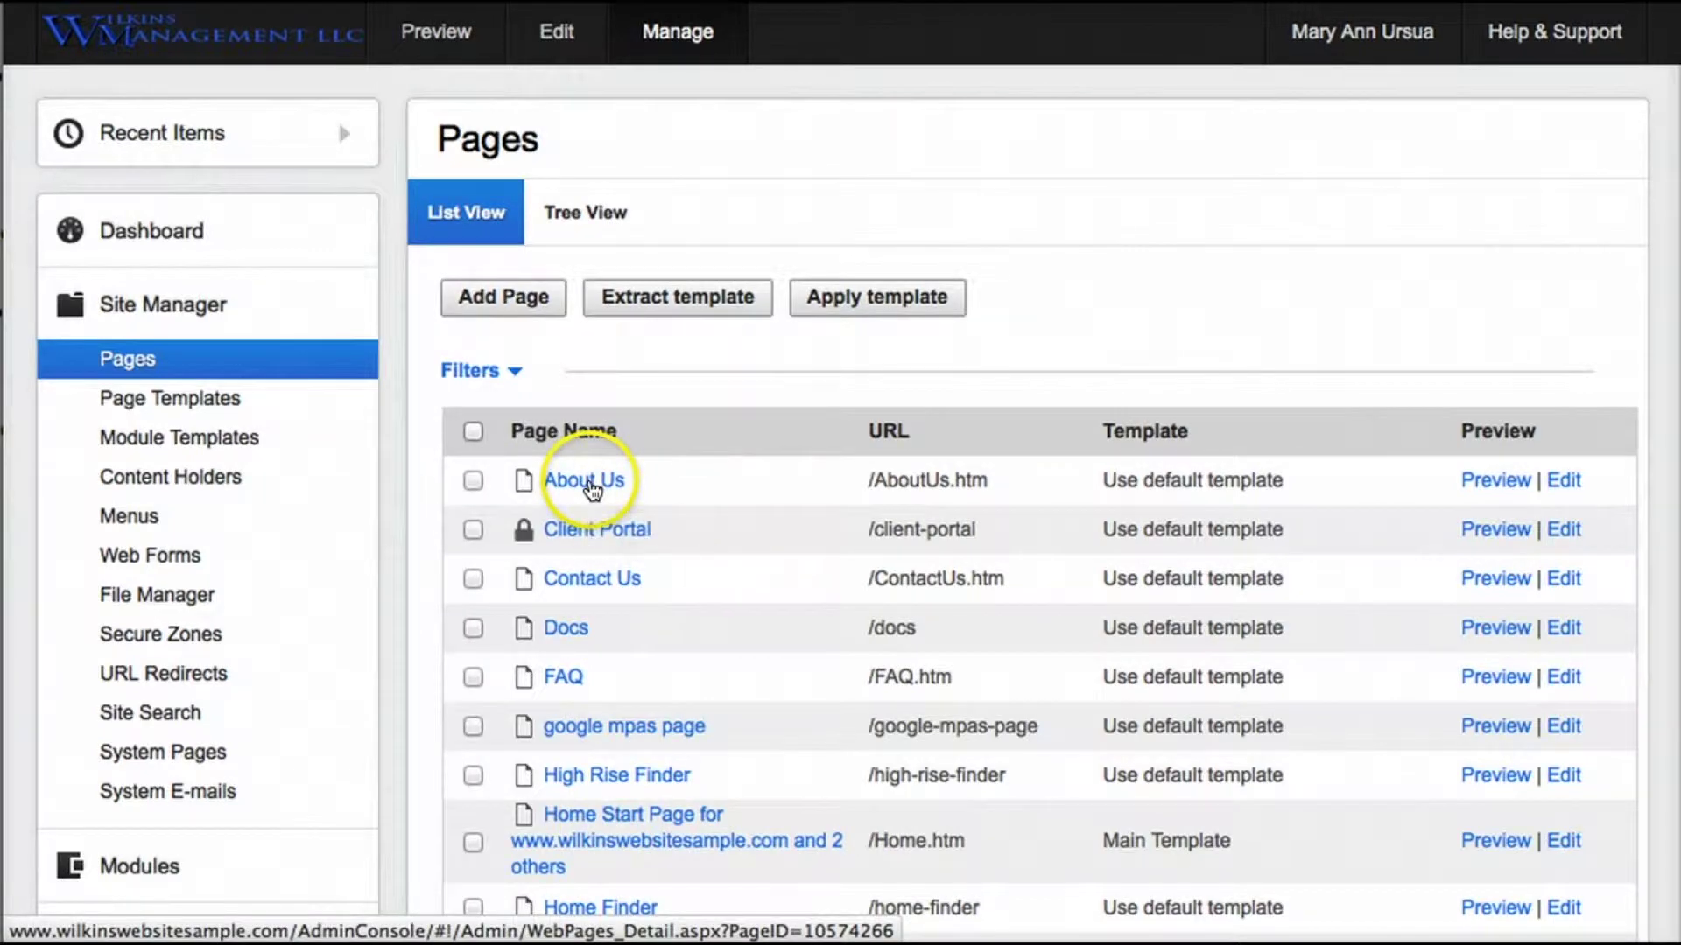
click(585, 482)
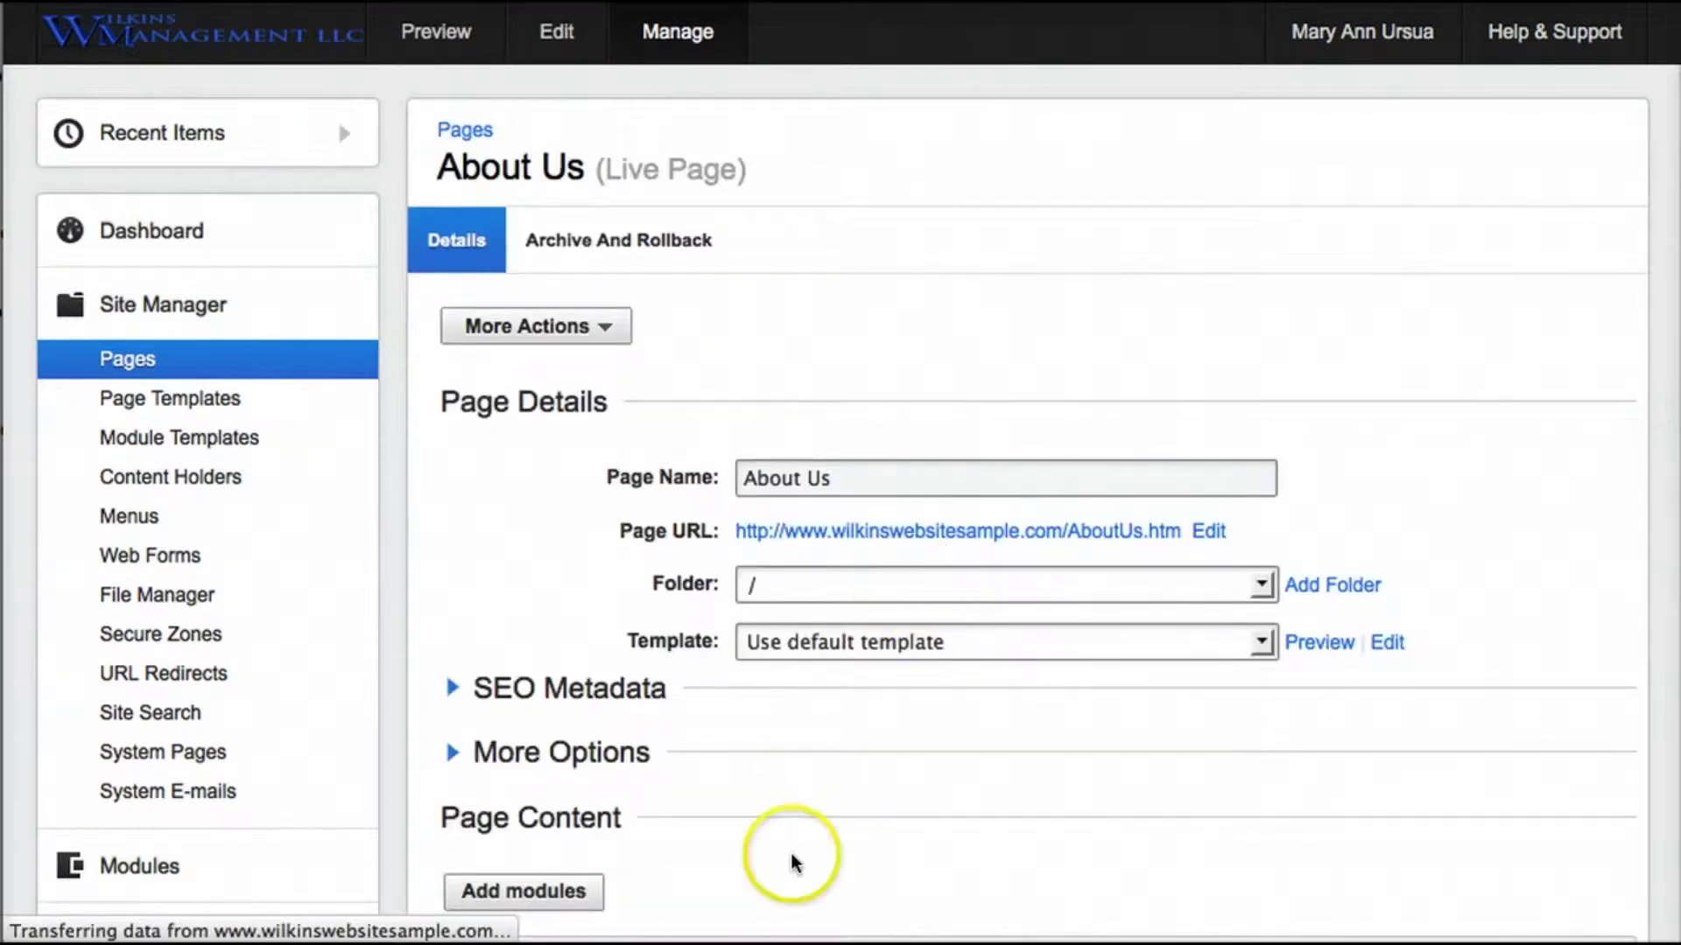
scroll(791, 848, down, 5)
scroll(792, 847, down, 4)
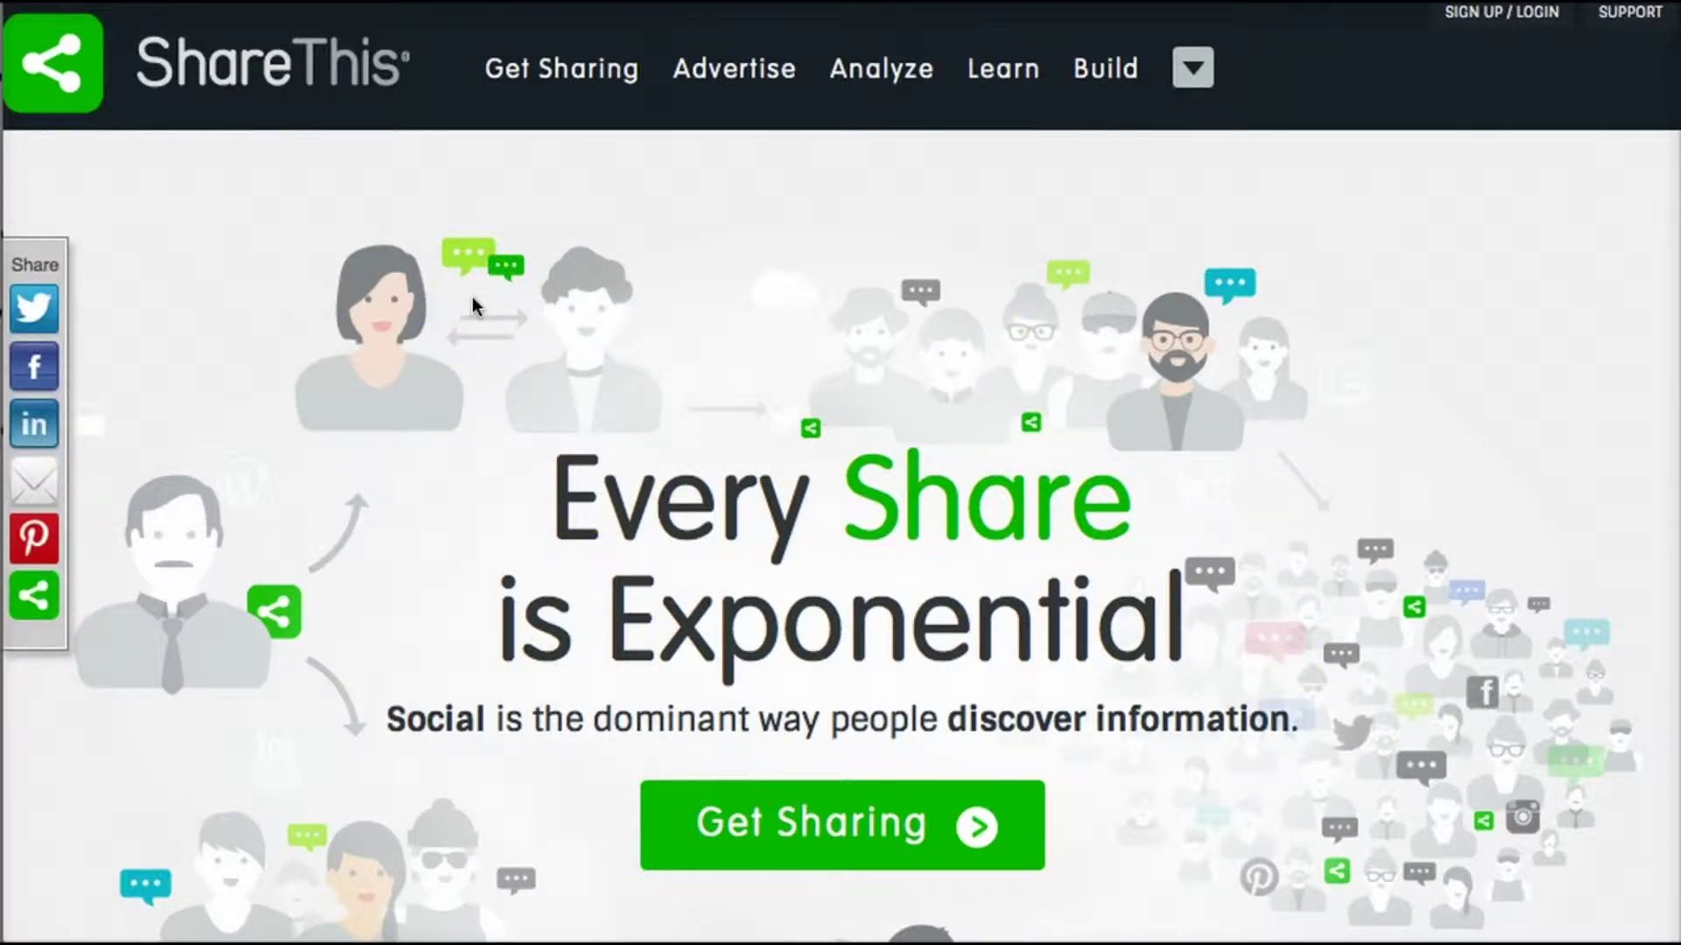
Register a new ShareThis publisher account, agreeing to the terms of use
click(1487, 16)
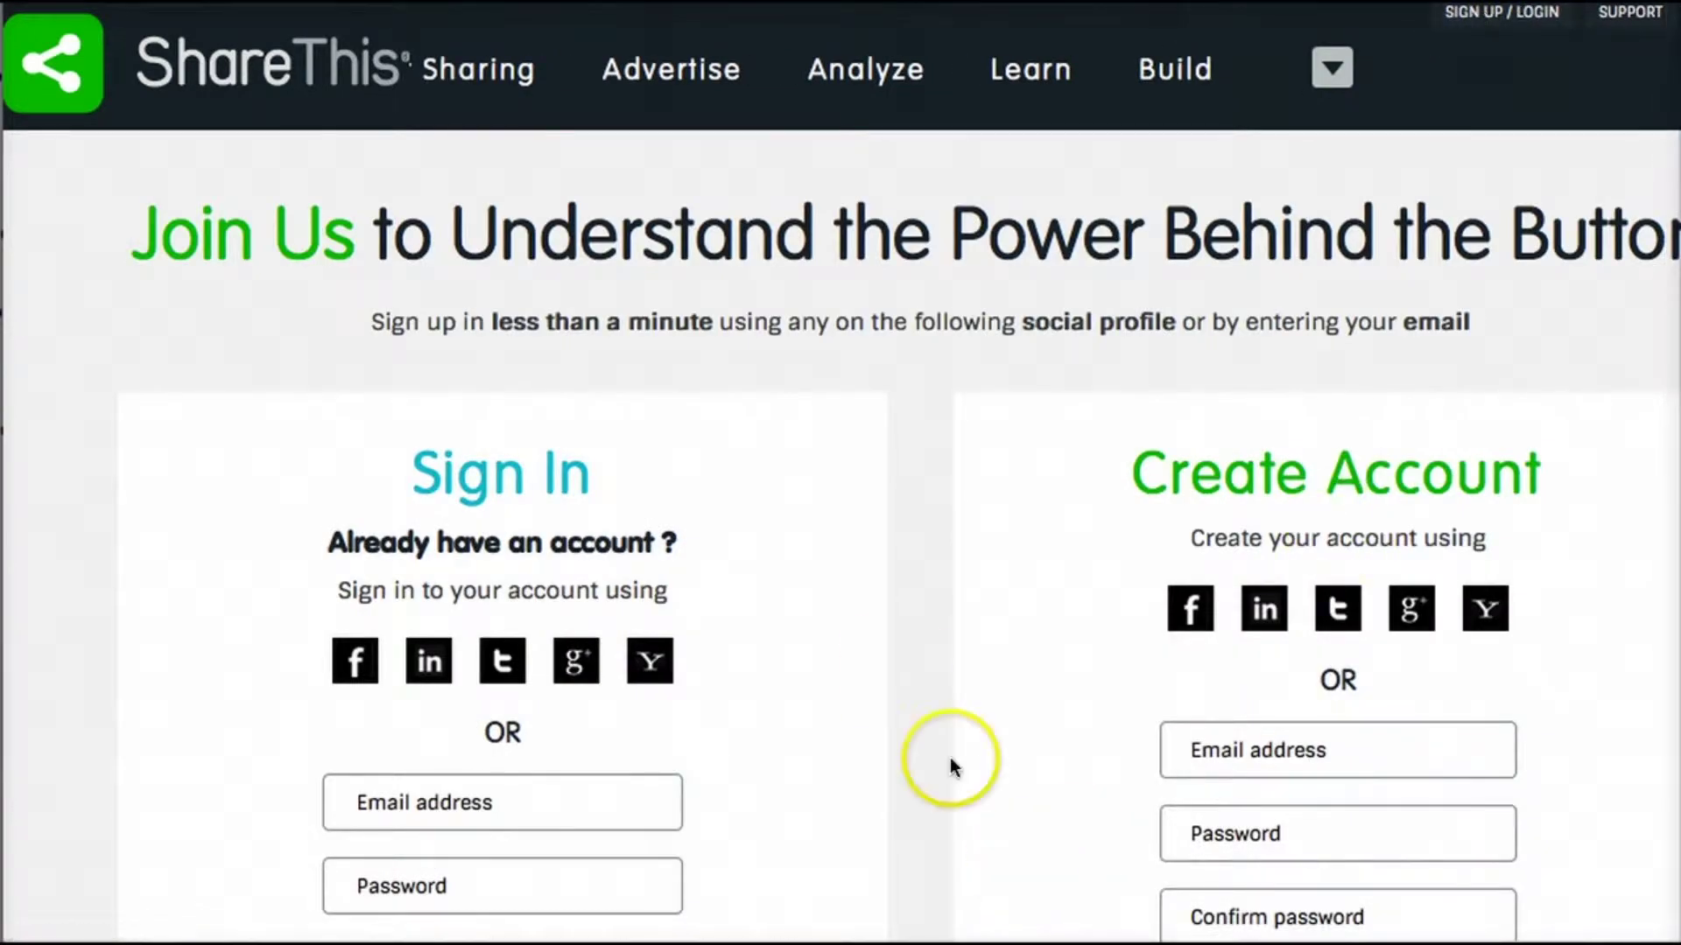
scroll(879, 661, down, 3)
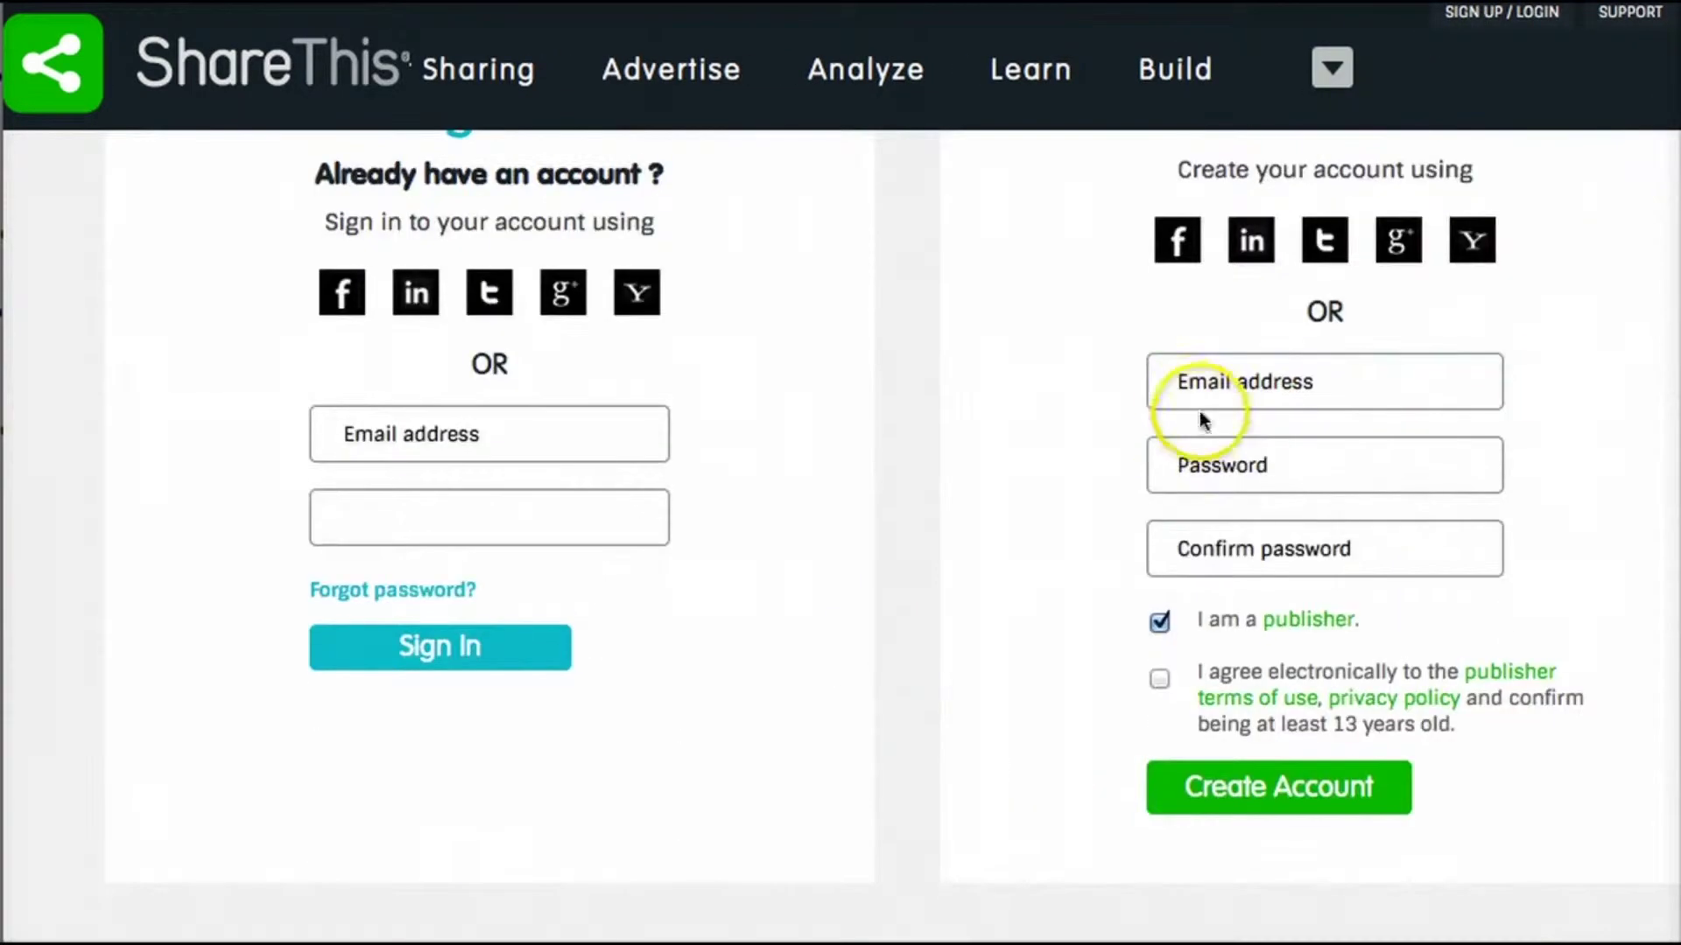
click(1271, 381)
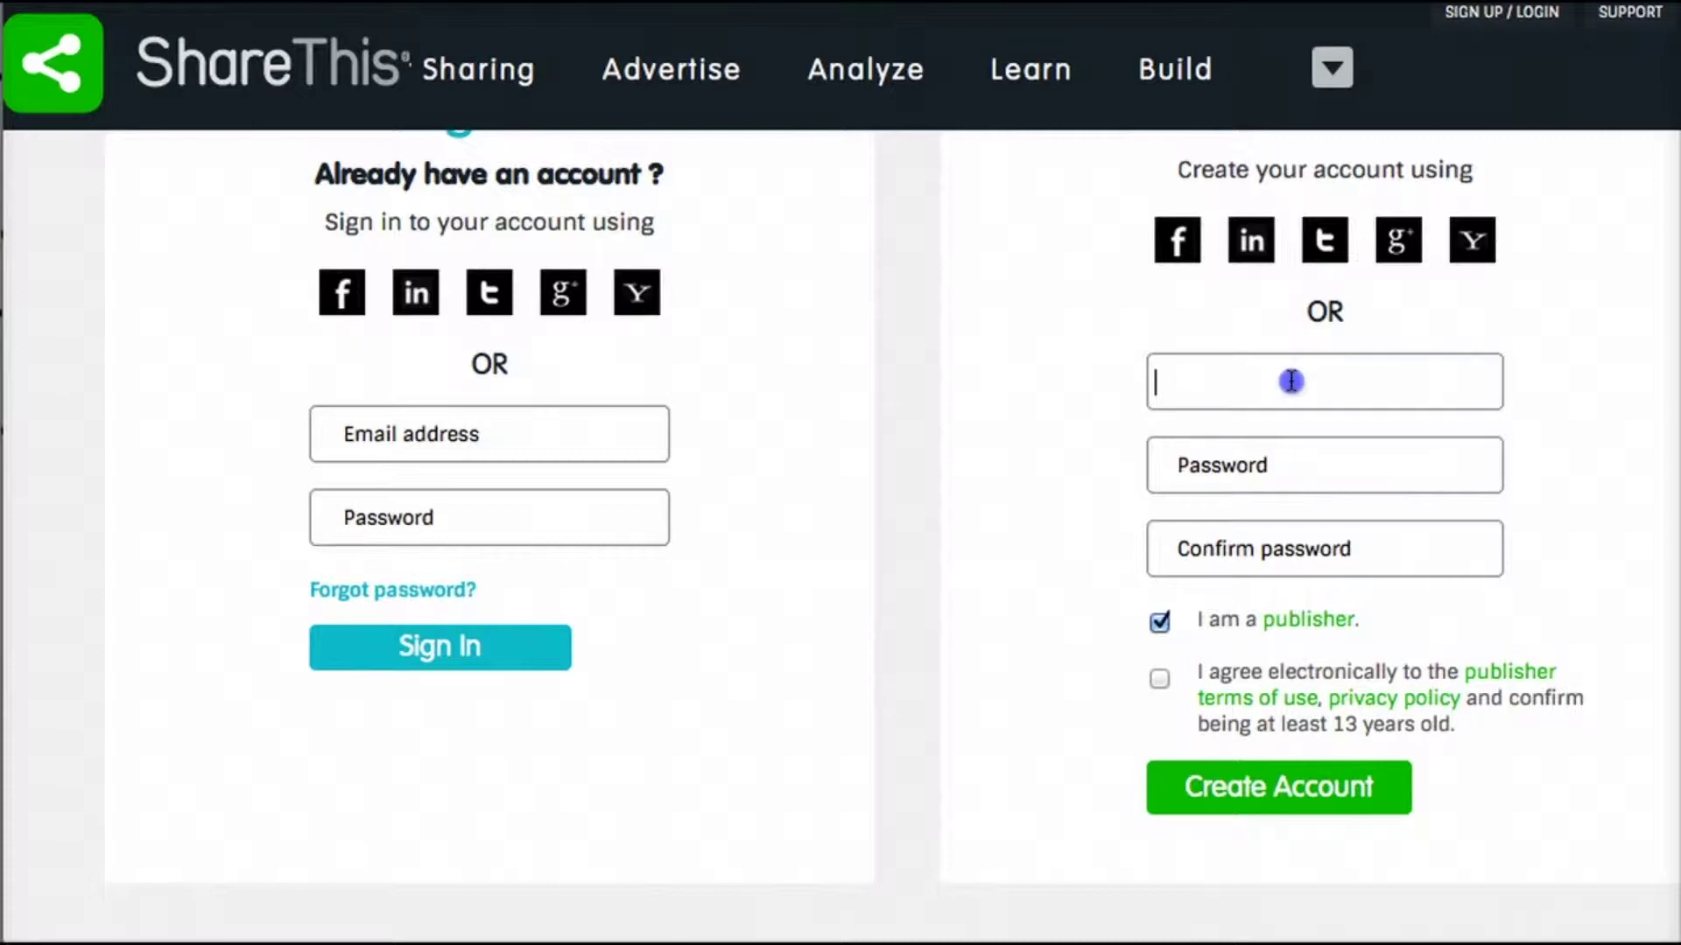
click(1279, 792)
click(1160, 678)
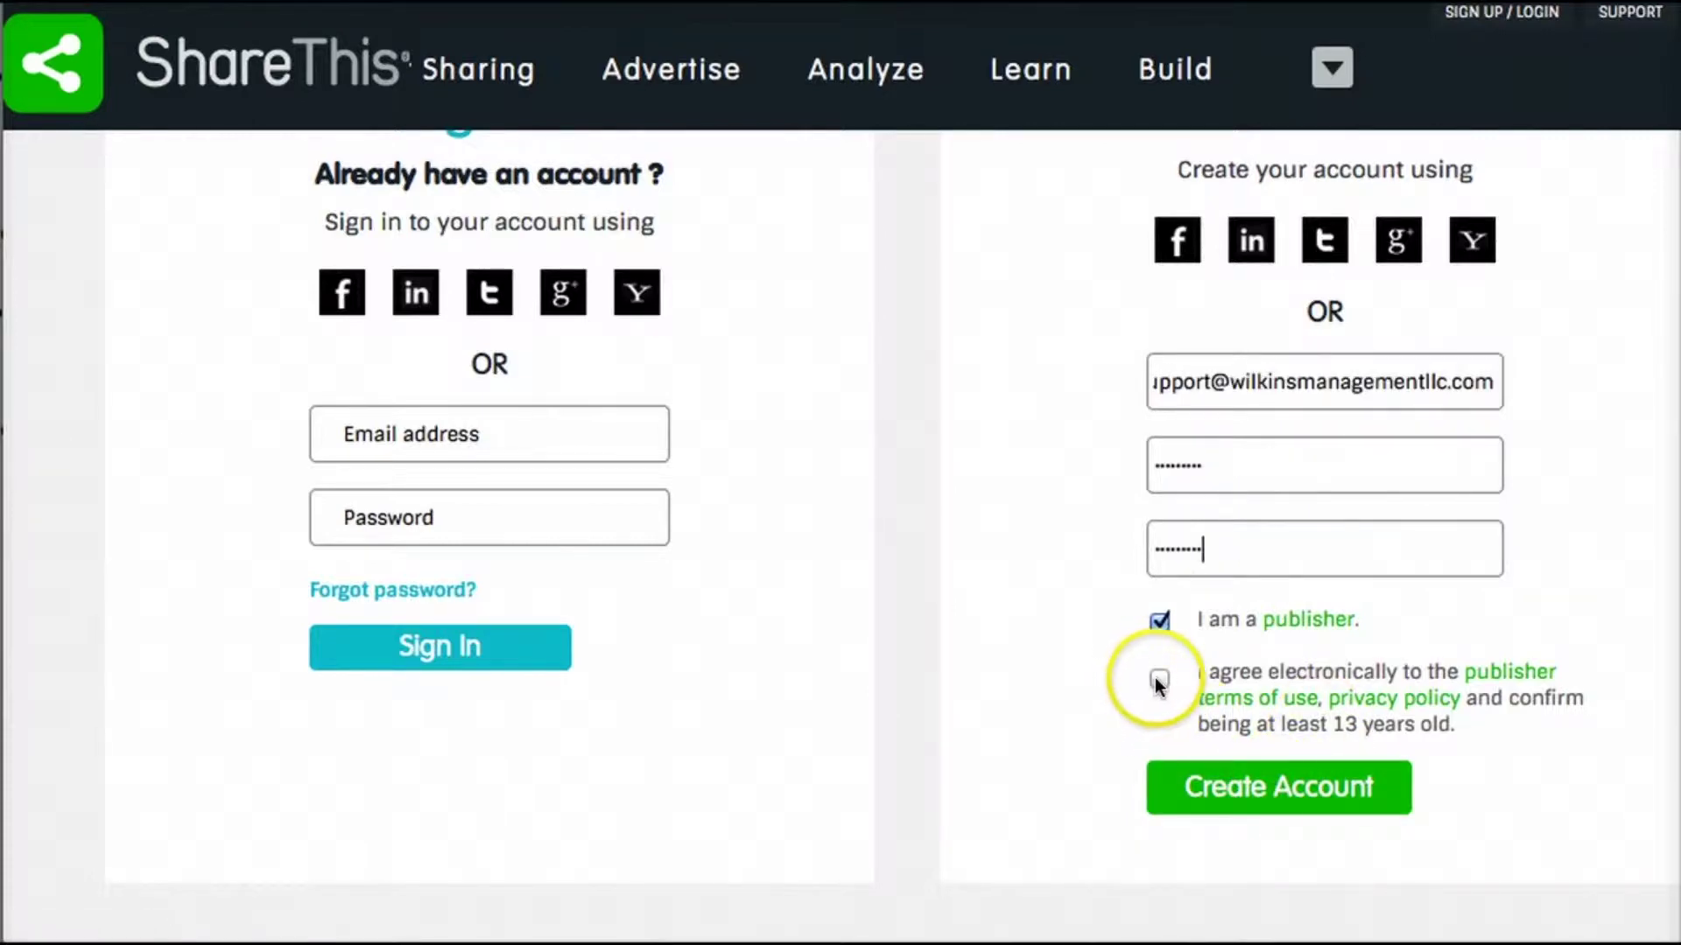
click(1221, 798)
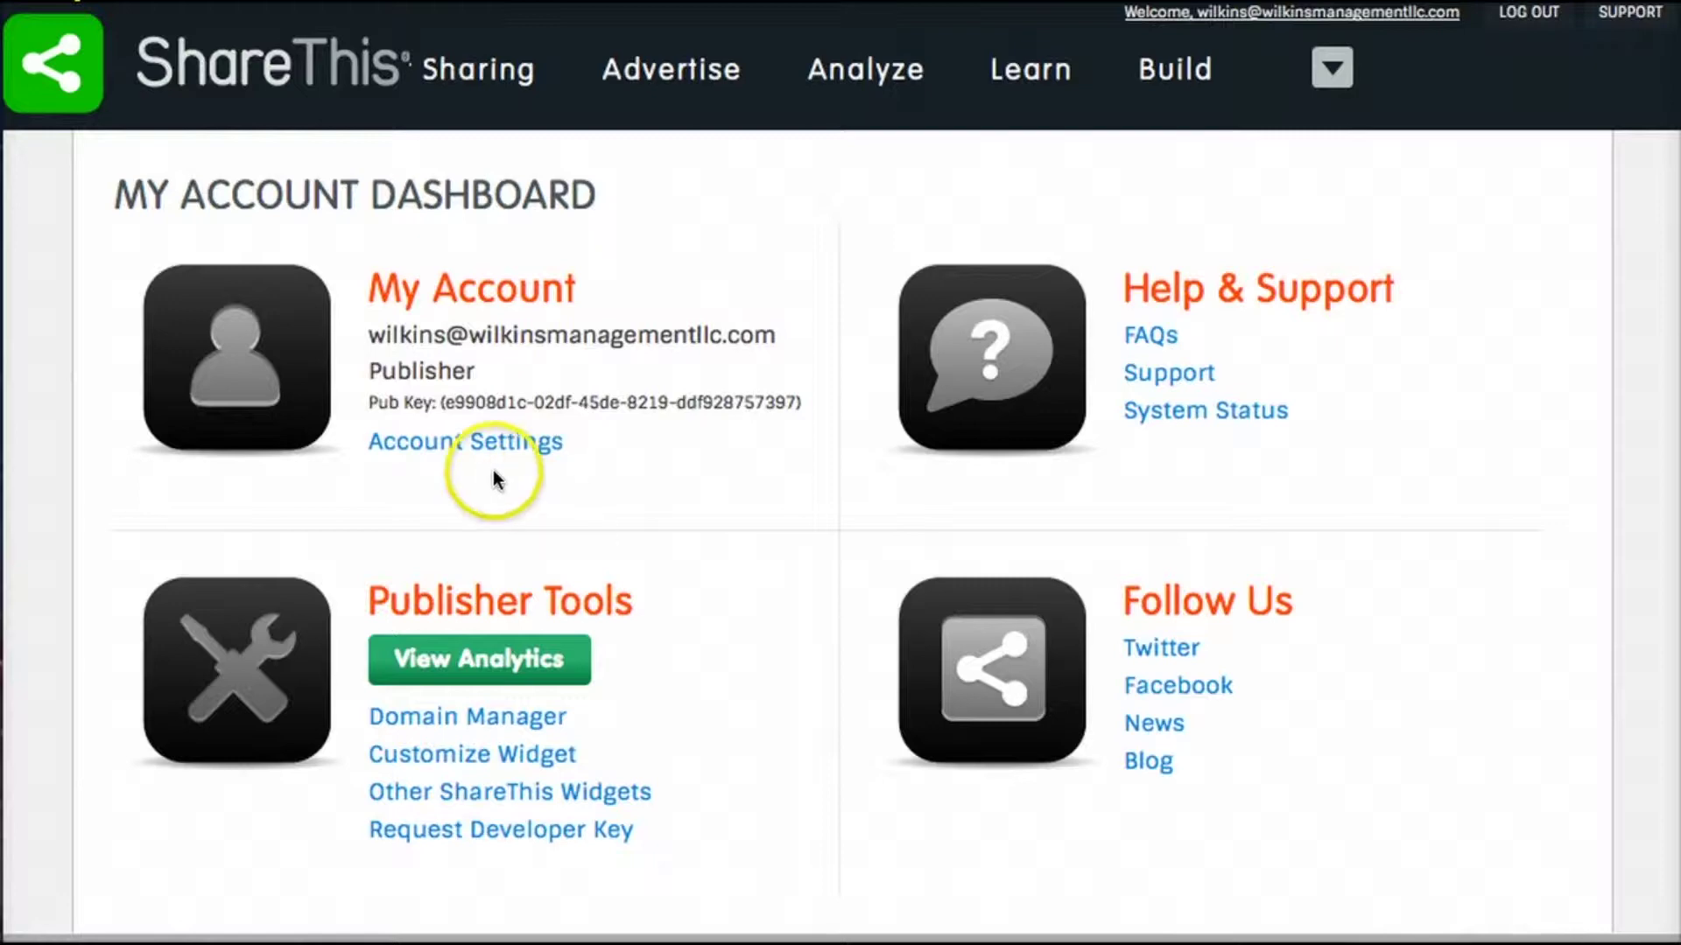
Go to Account Settings and view the Facebook, Google, Twitter, Yahoo! and LinkedIn rows
click(418, 450)
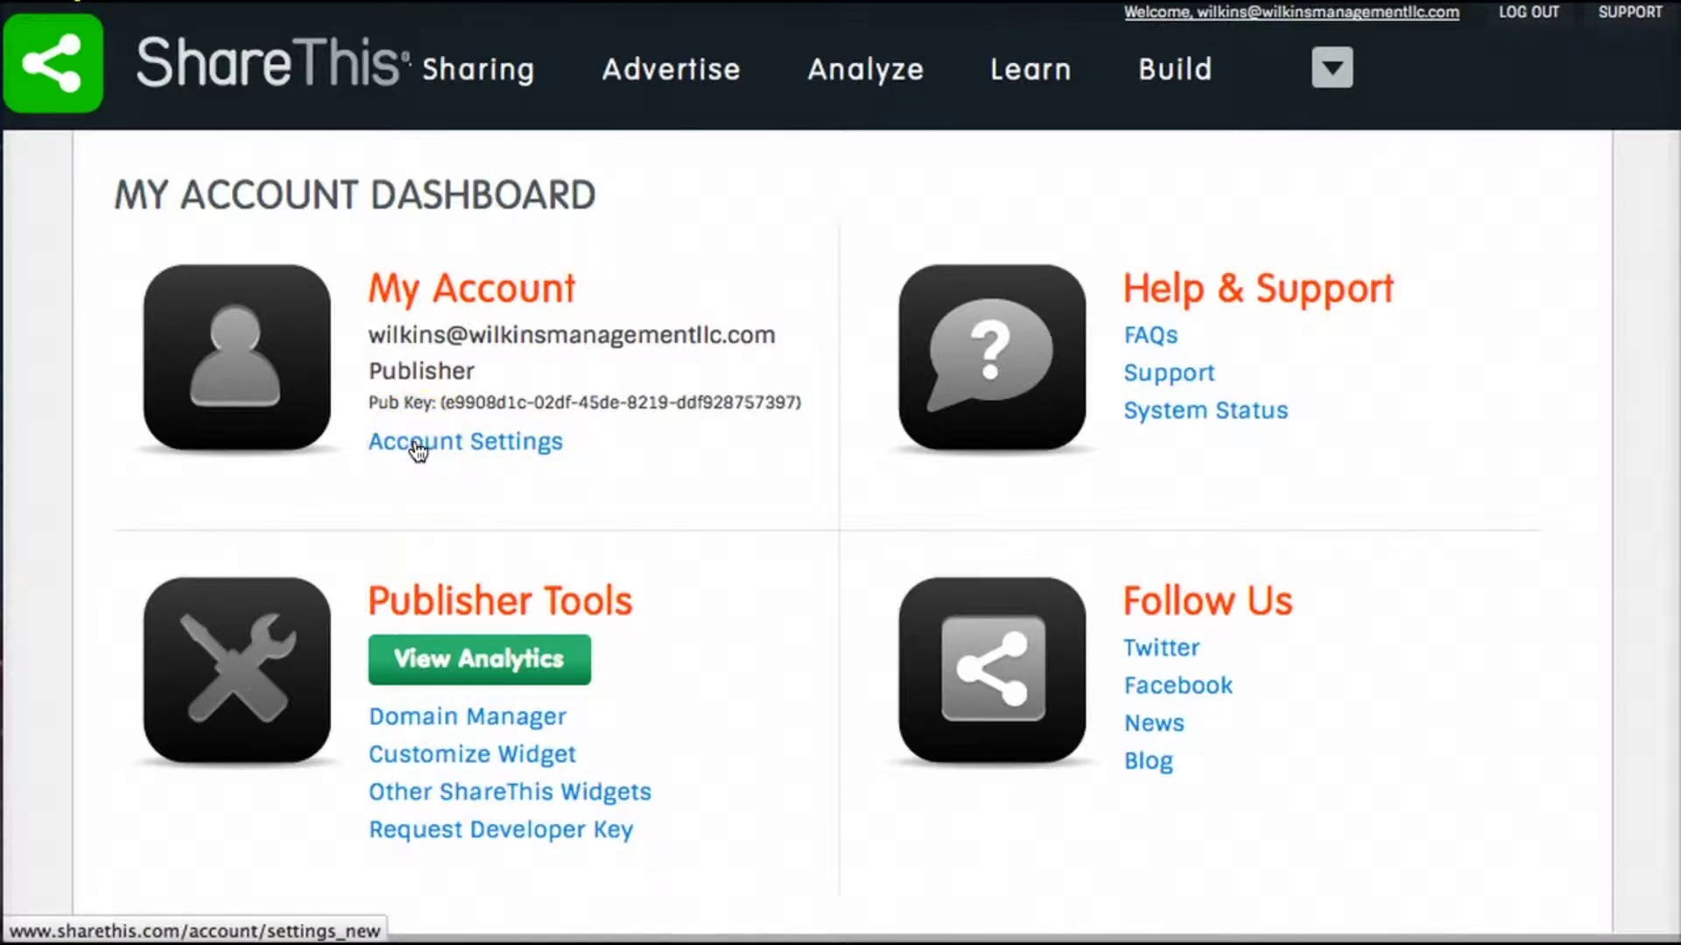
click(590, 611)
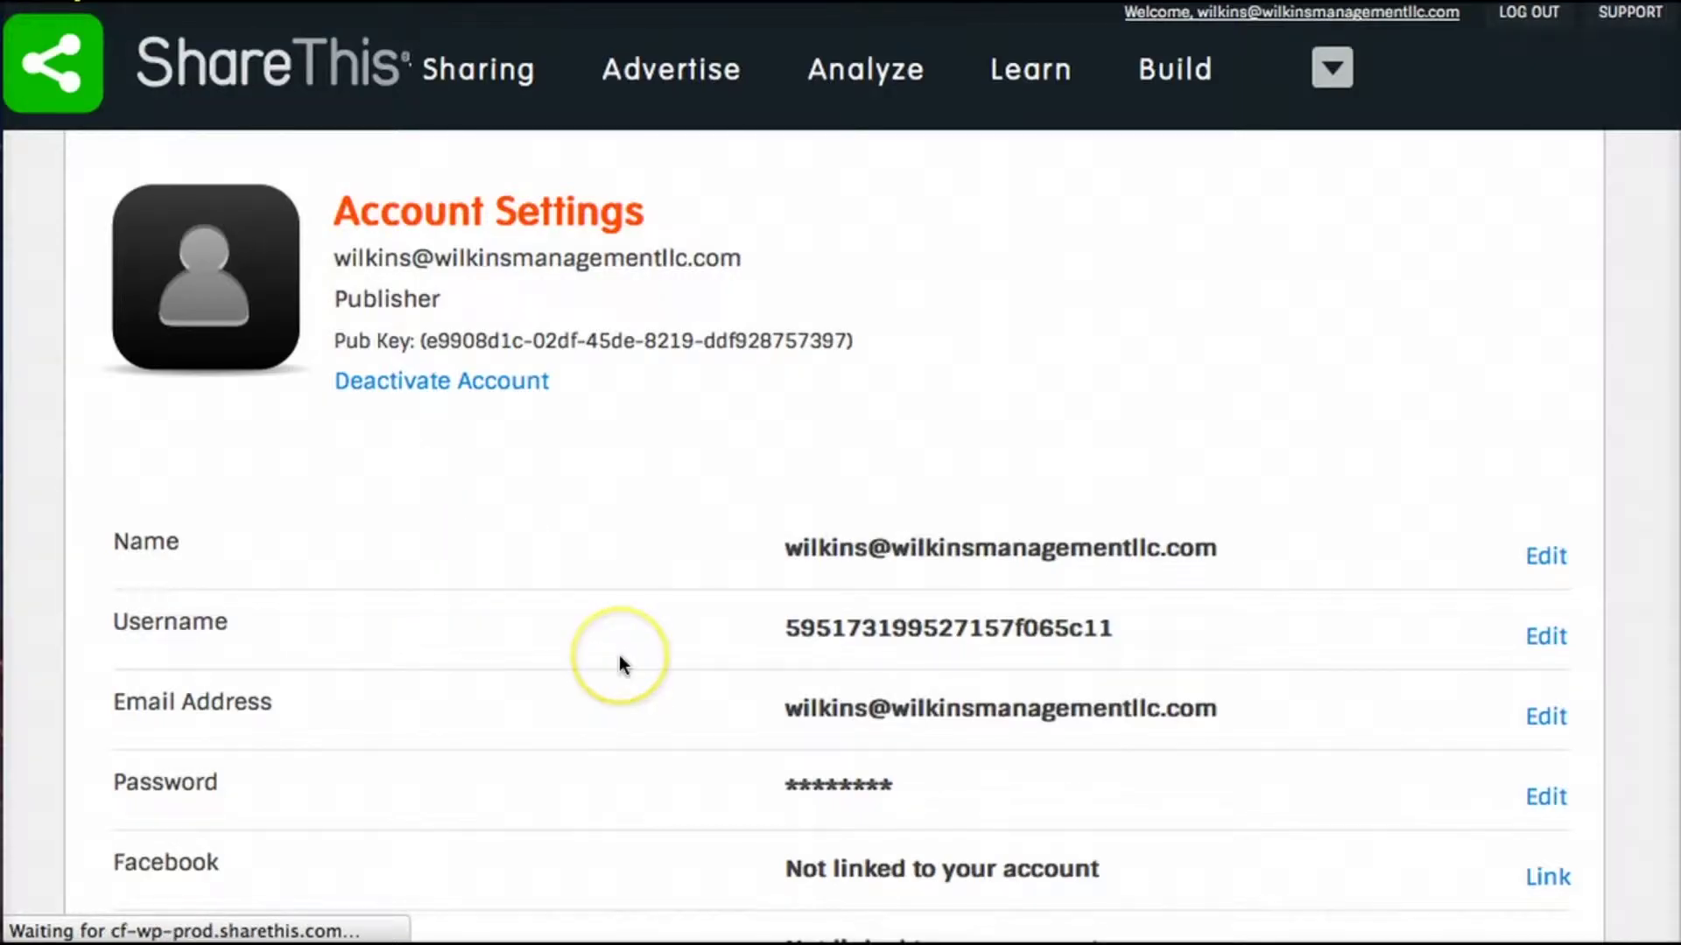
scroll(621, 666, down, 1)
scroll(621, 665, down, 4)
scroll(622, 664, down, 4)
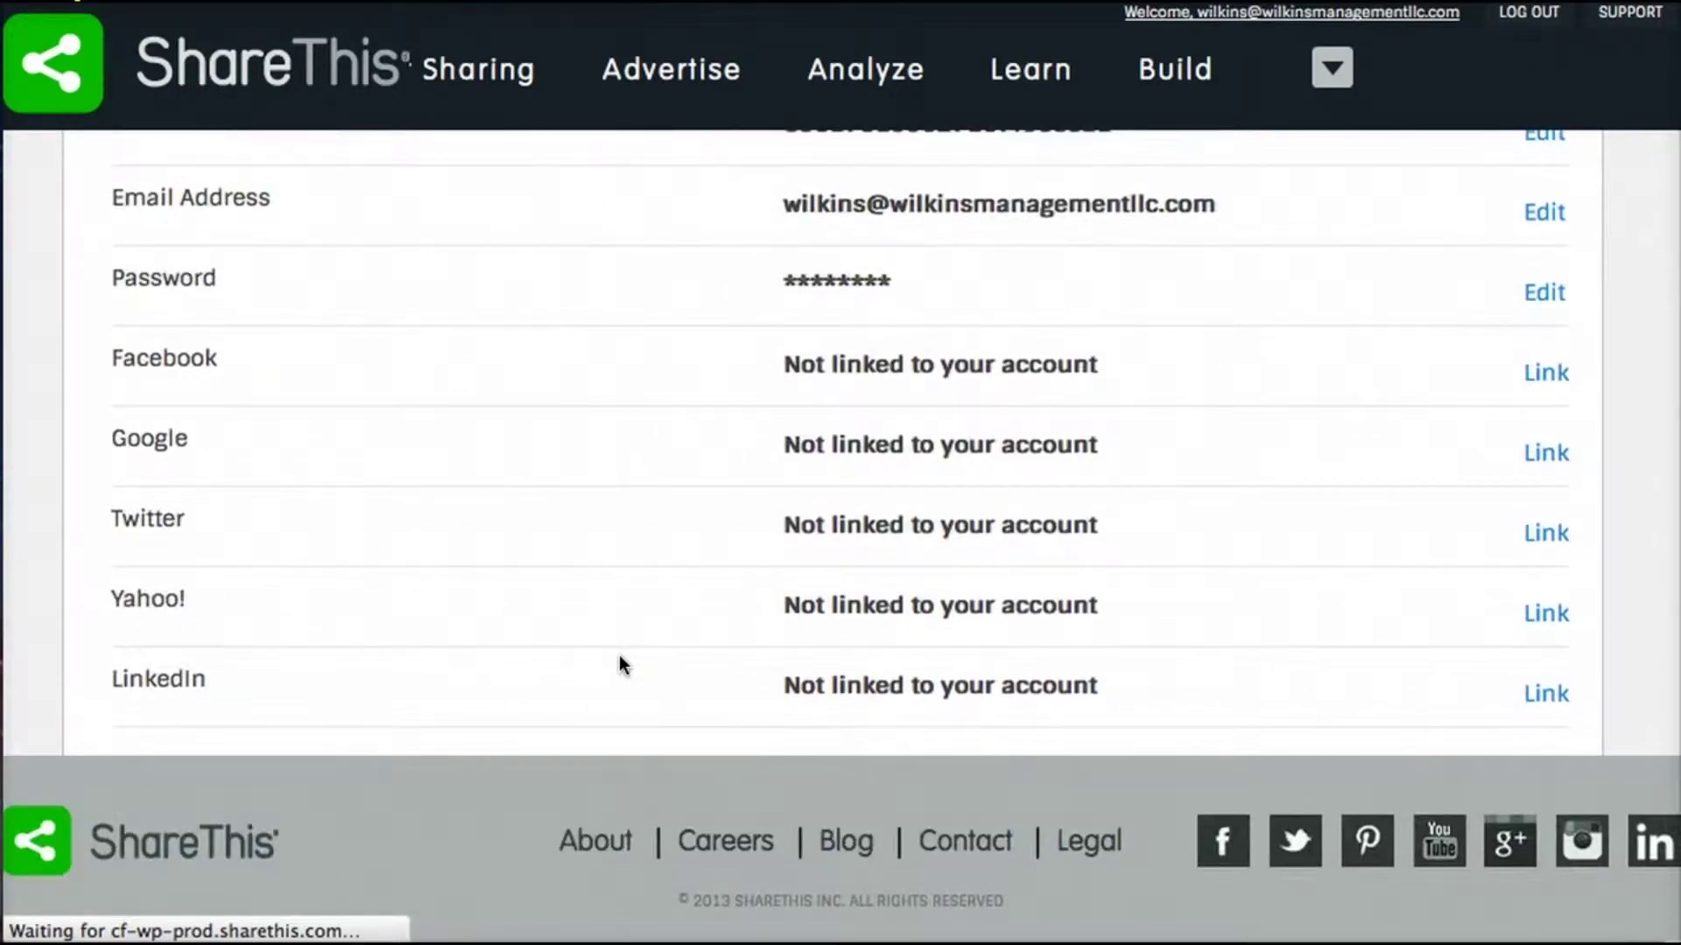
scroll(618, 665, down, 1)
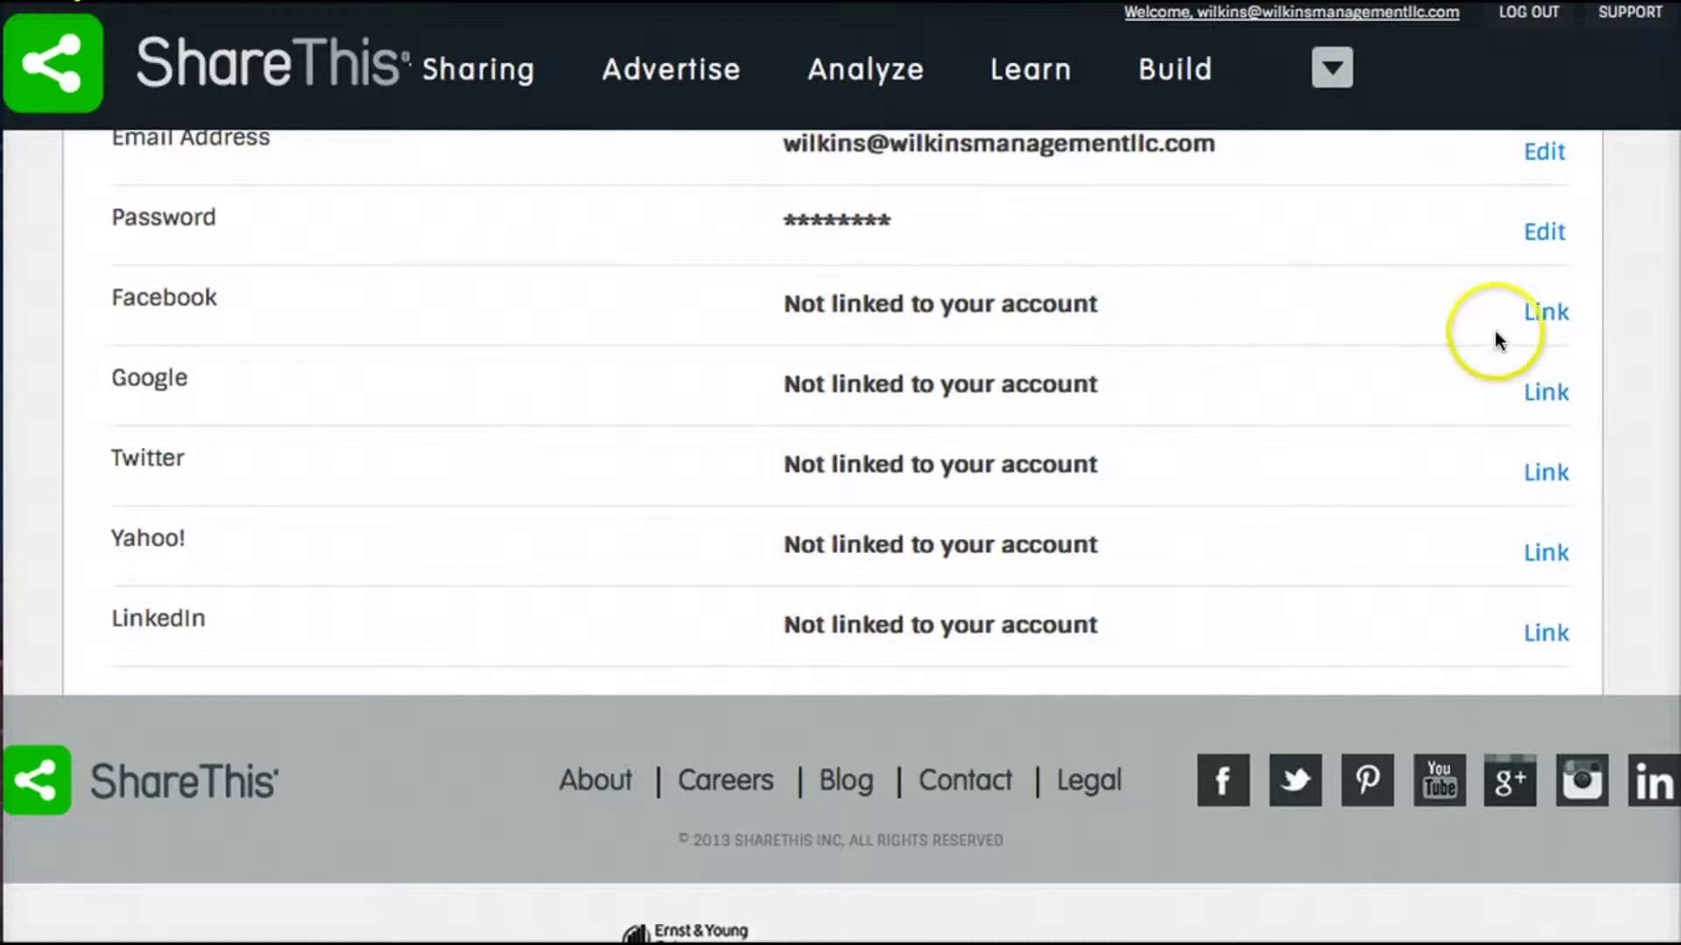
Link Facebook by granting both permissions, then start linking Google
click(1547, 313)
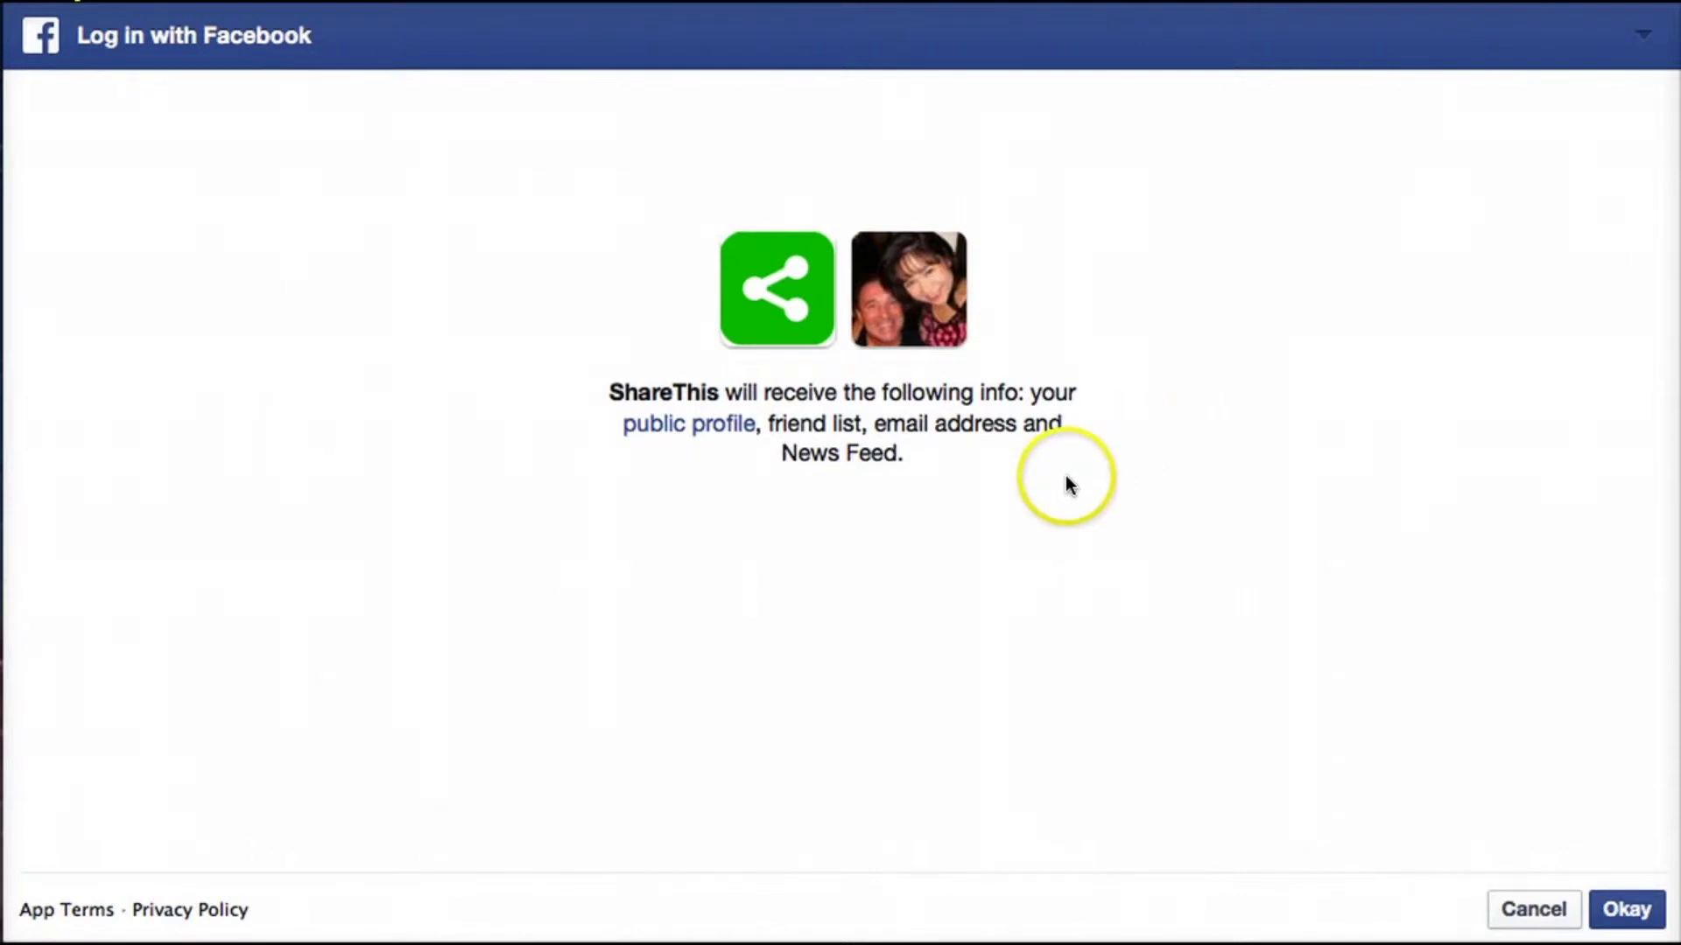
click(1643, 912)
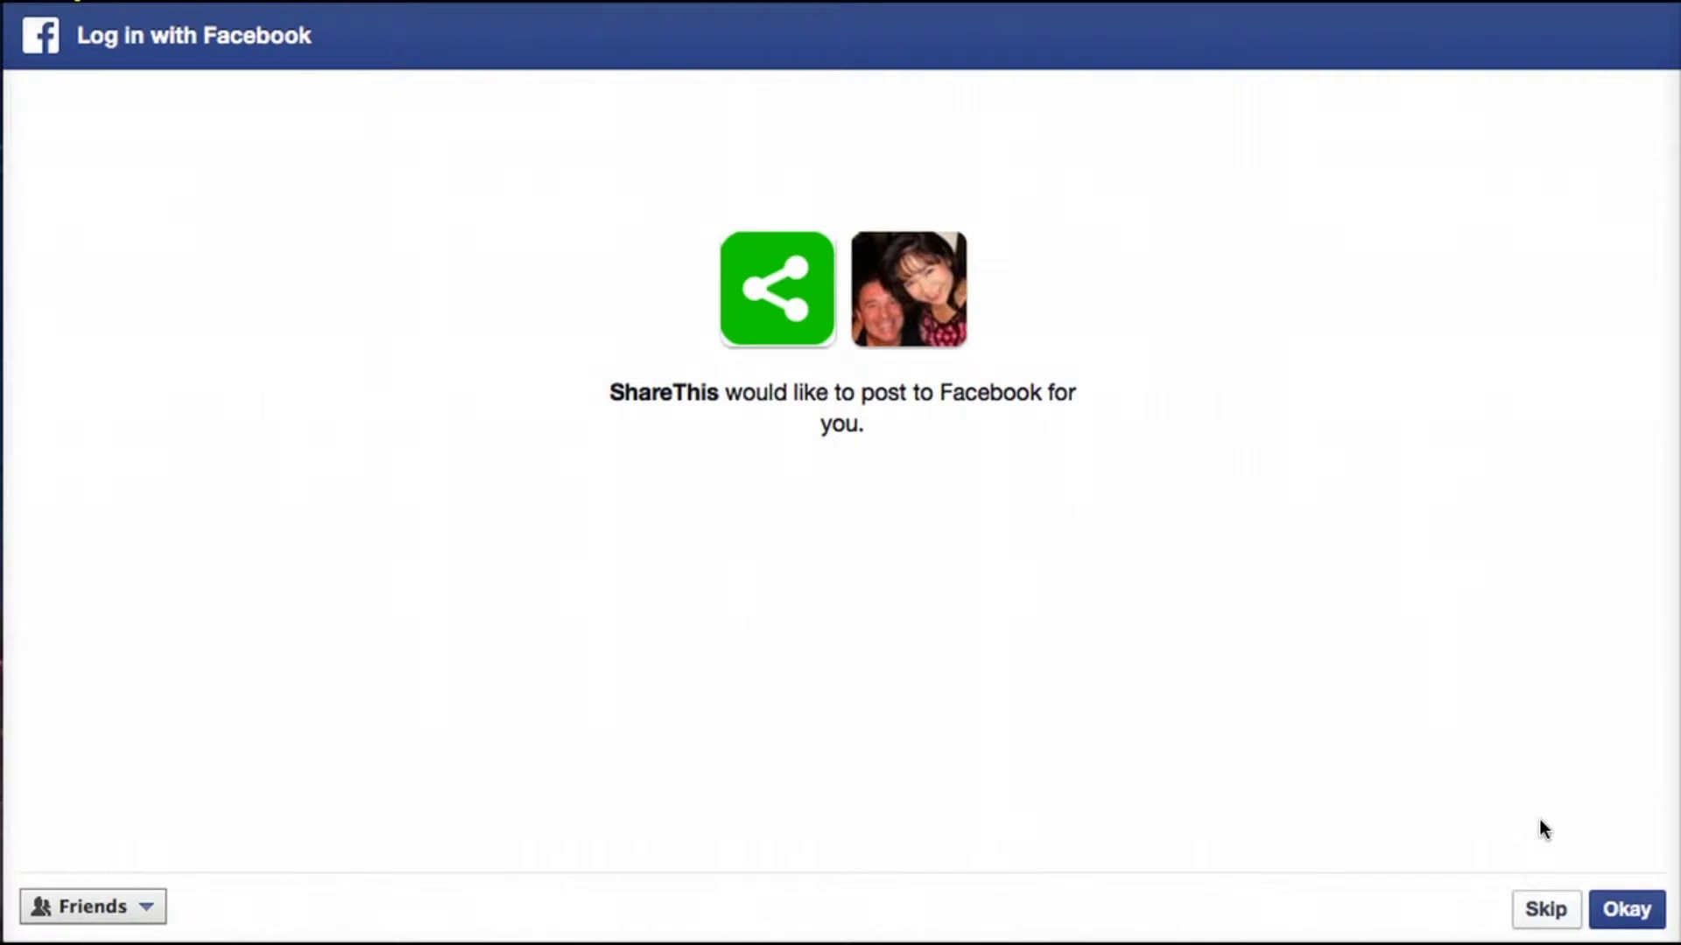
click(1633, 912)
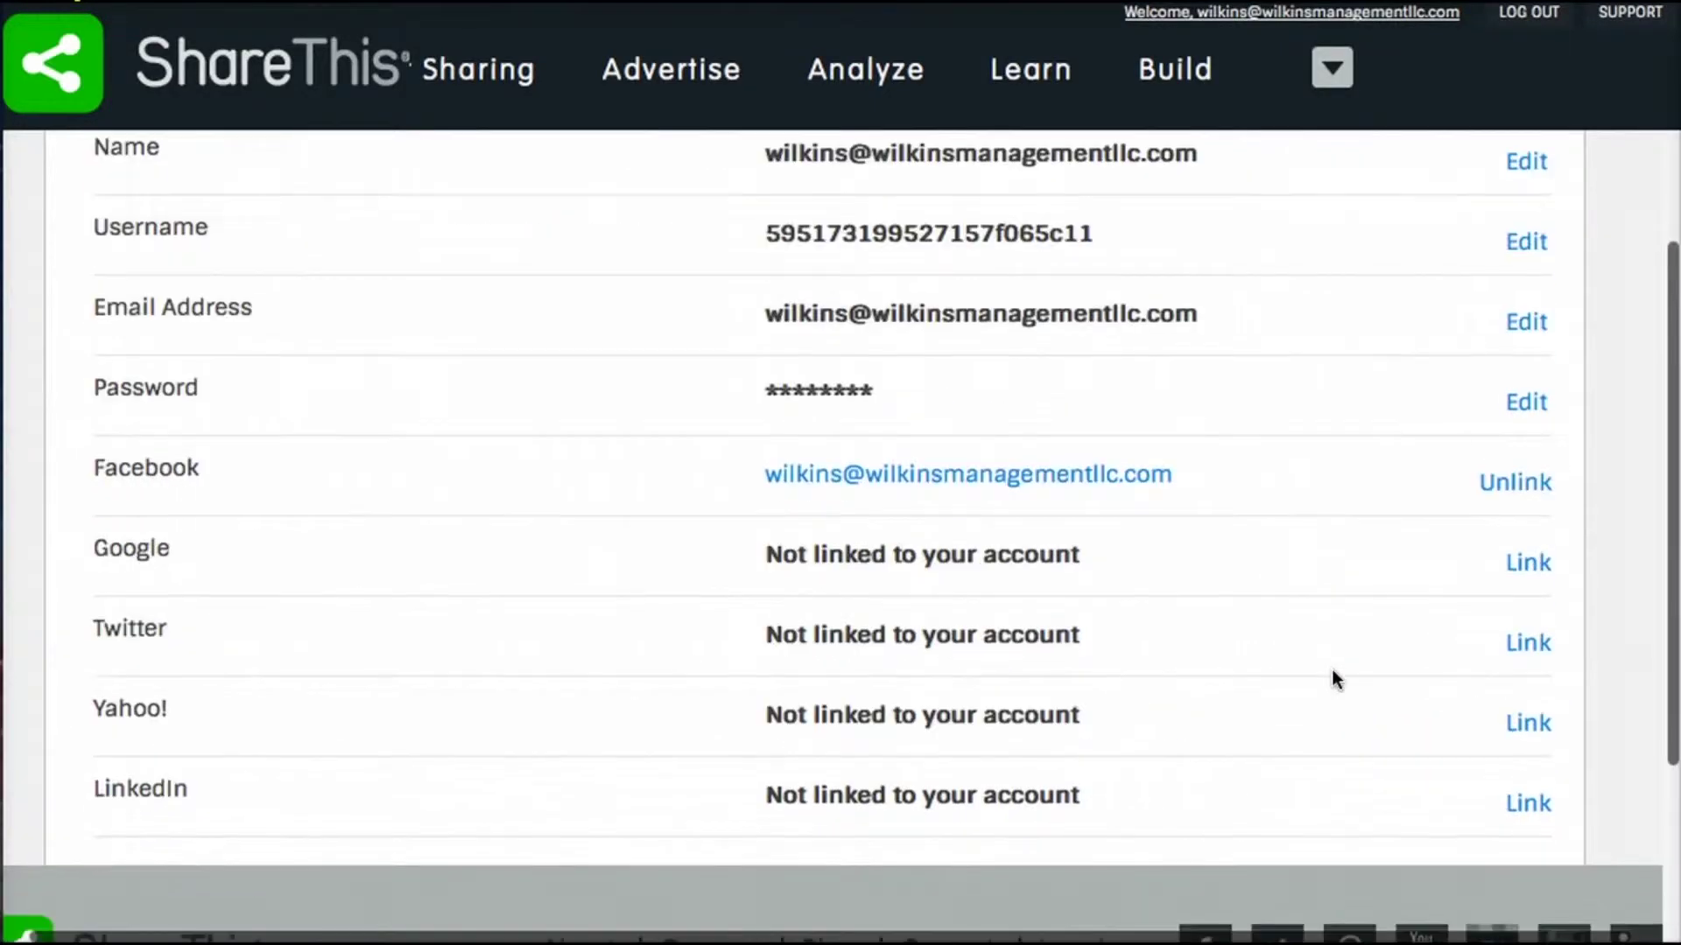
click(1531, 563)
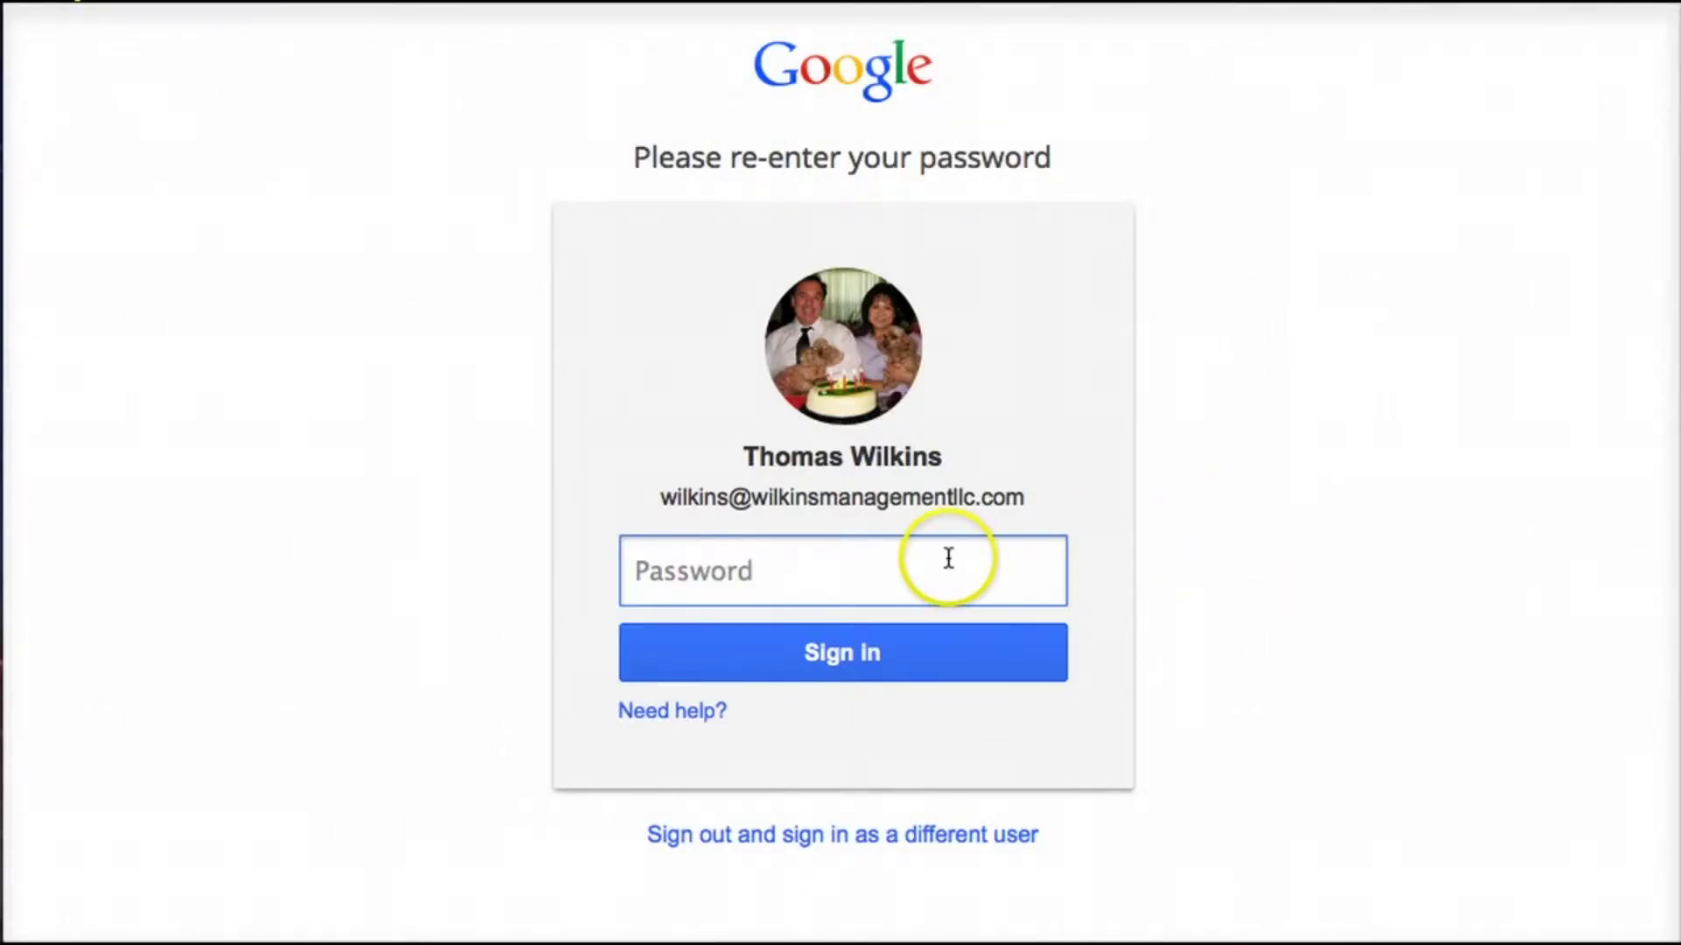
text(•••••••••••••••)
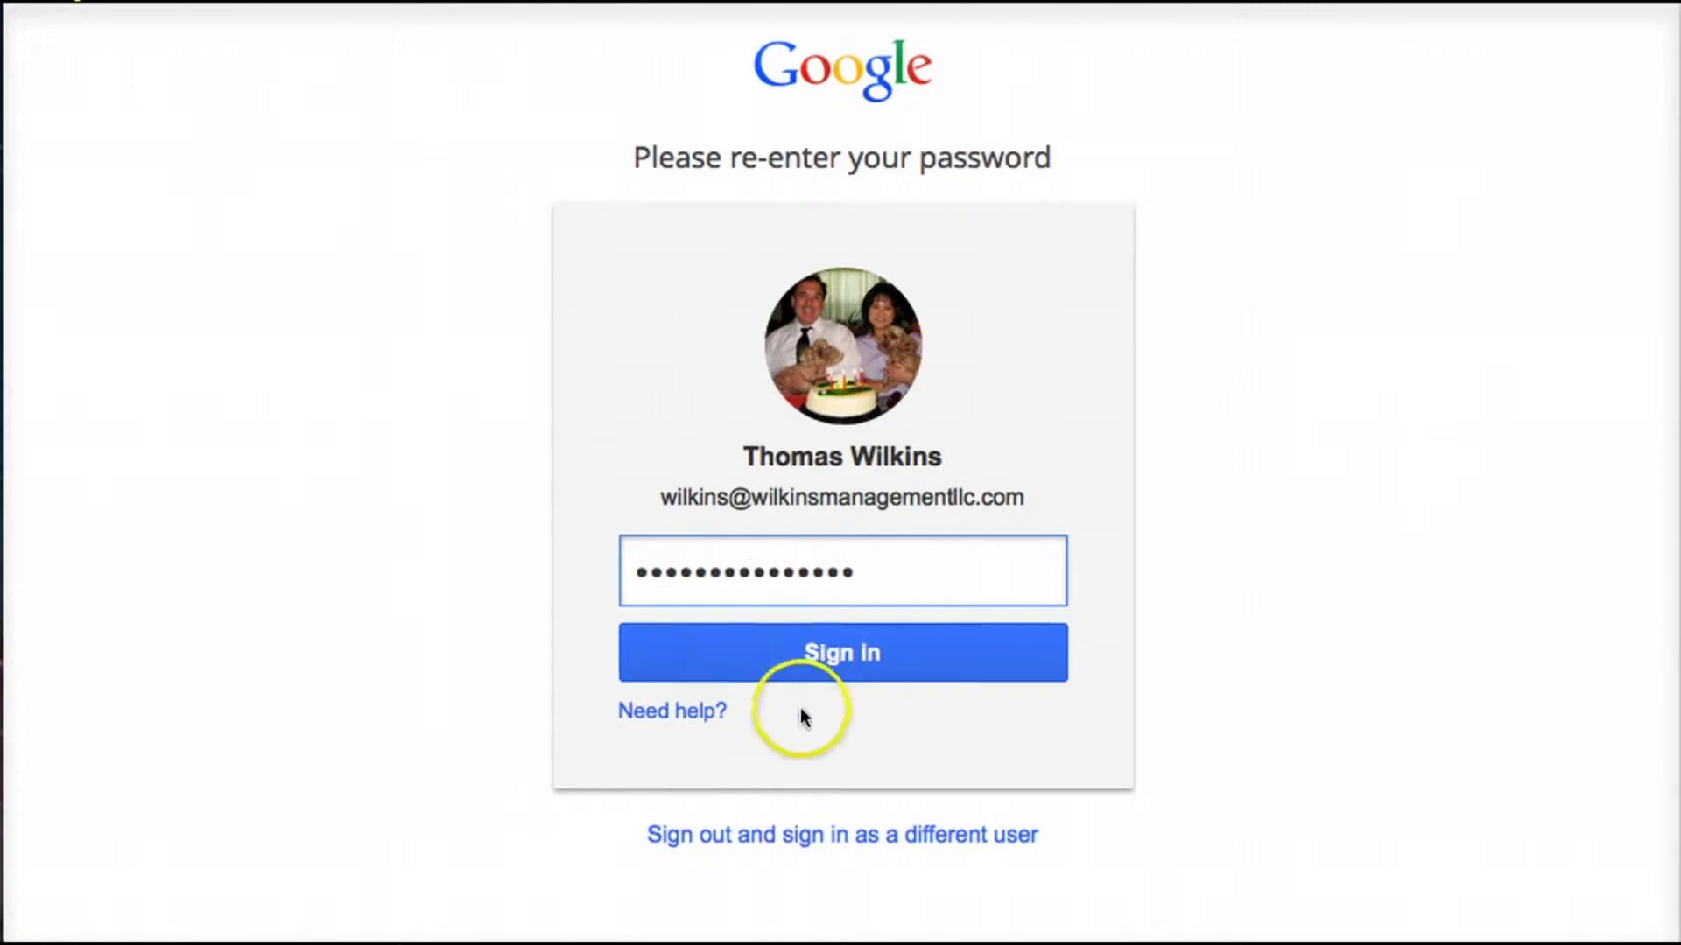
Finish the Google connection and start linking LinkedIn
click(817, 656)
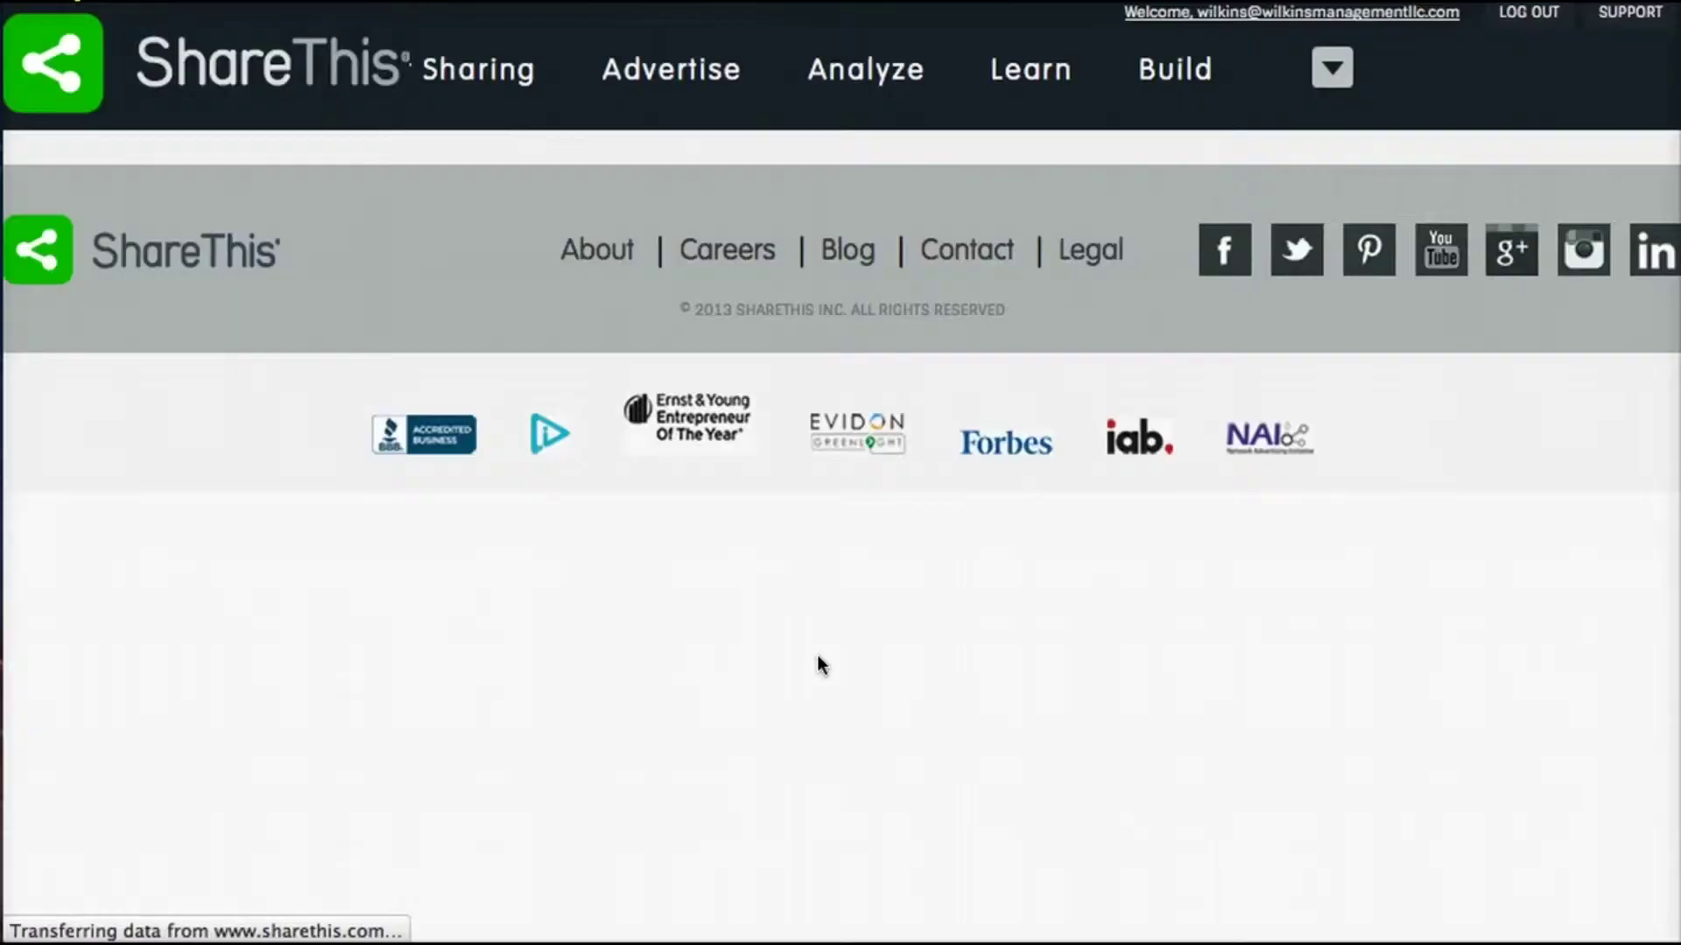
scroll(1278, 662, down, 3)
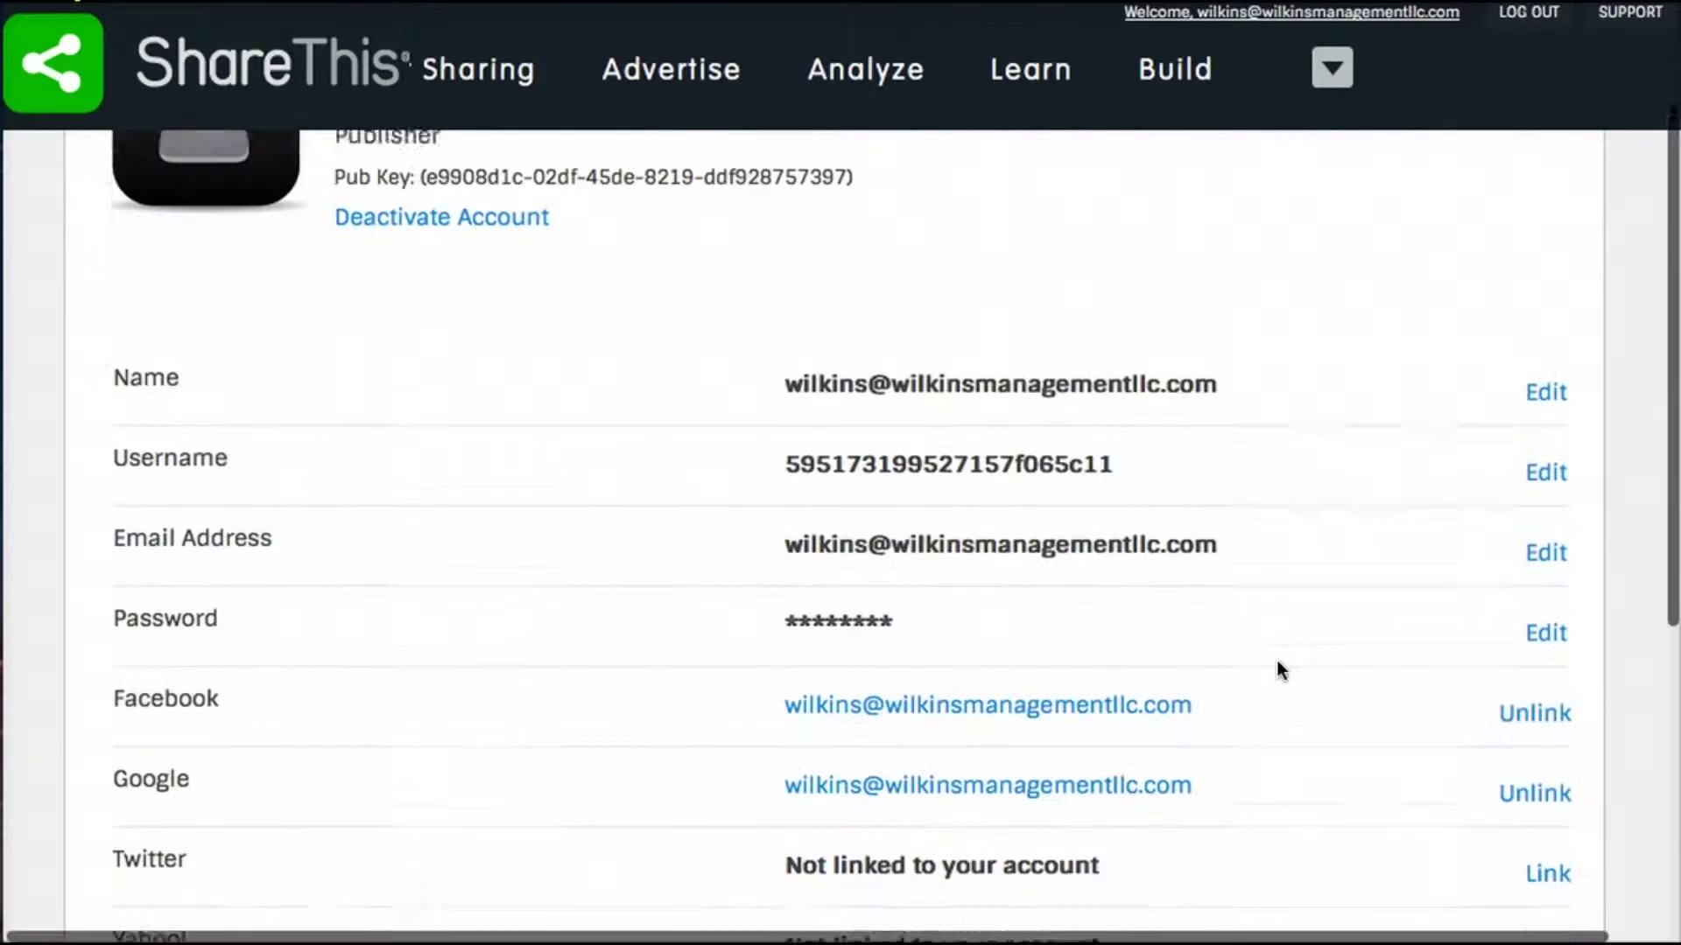
scroll(1278, 662, down, 5)
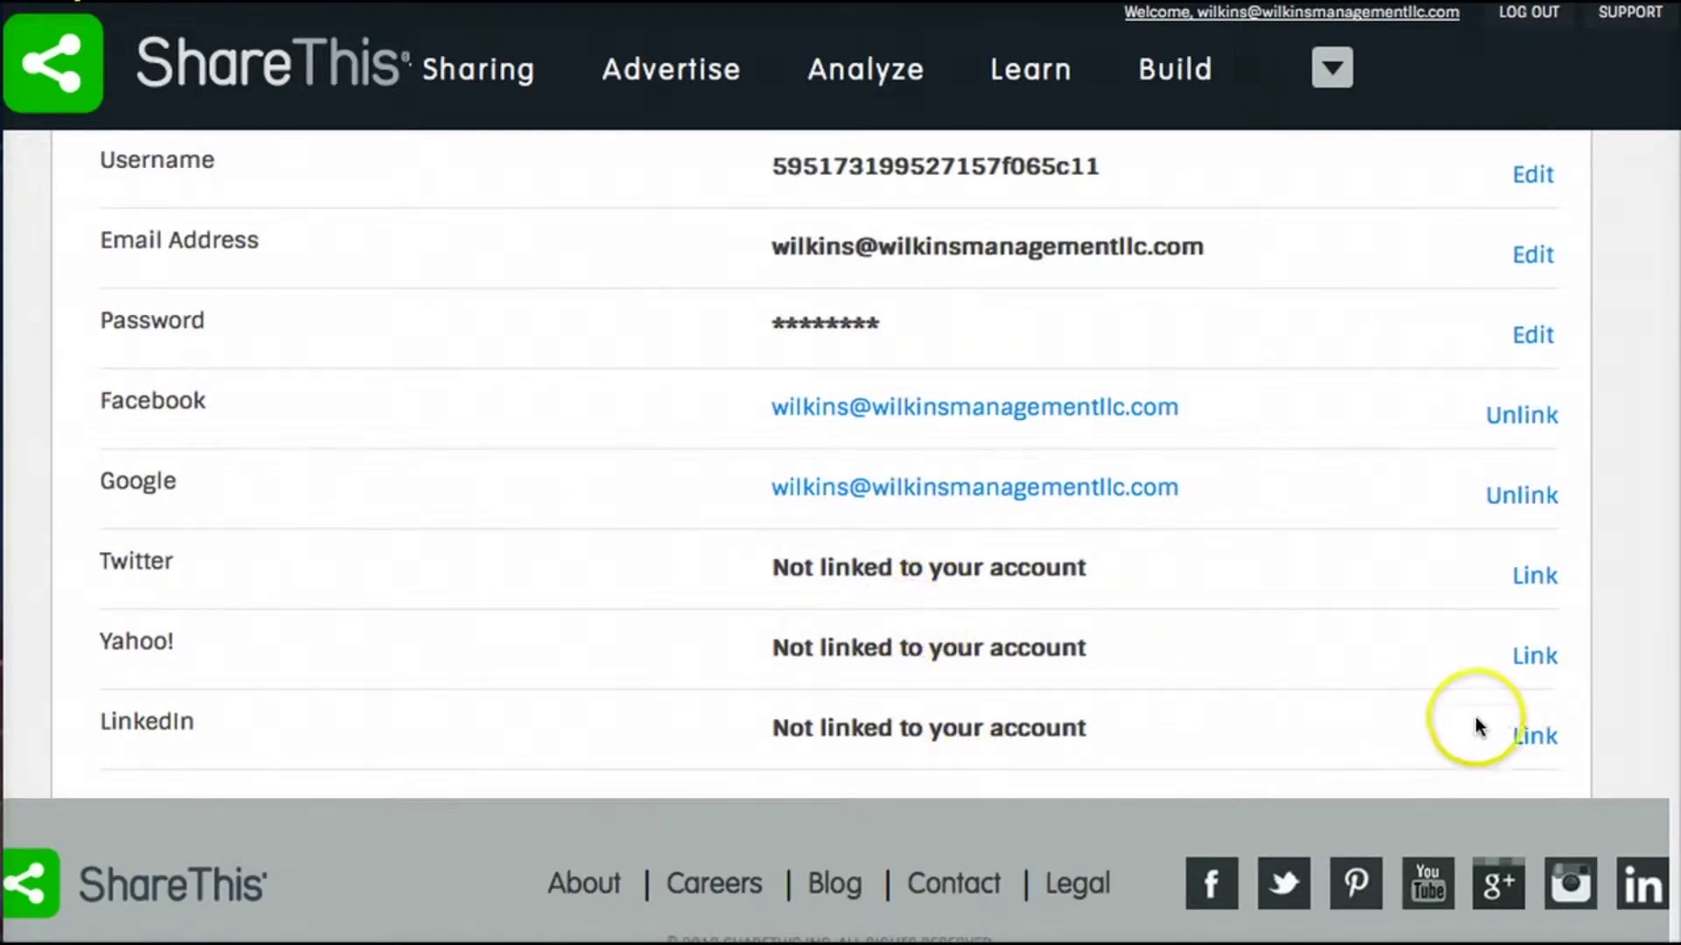
click(1536, 740)
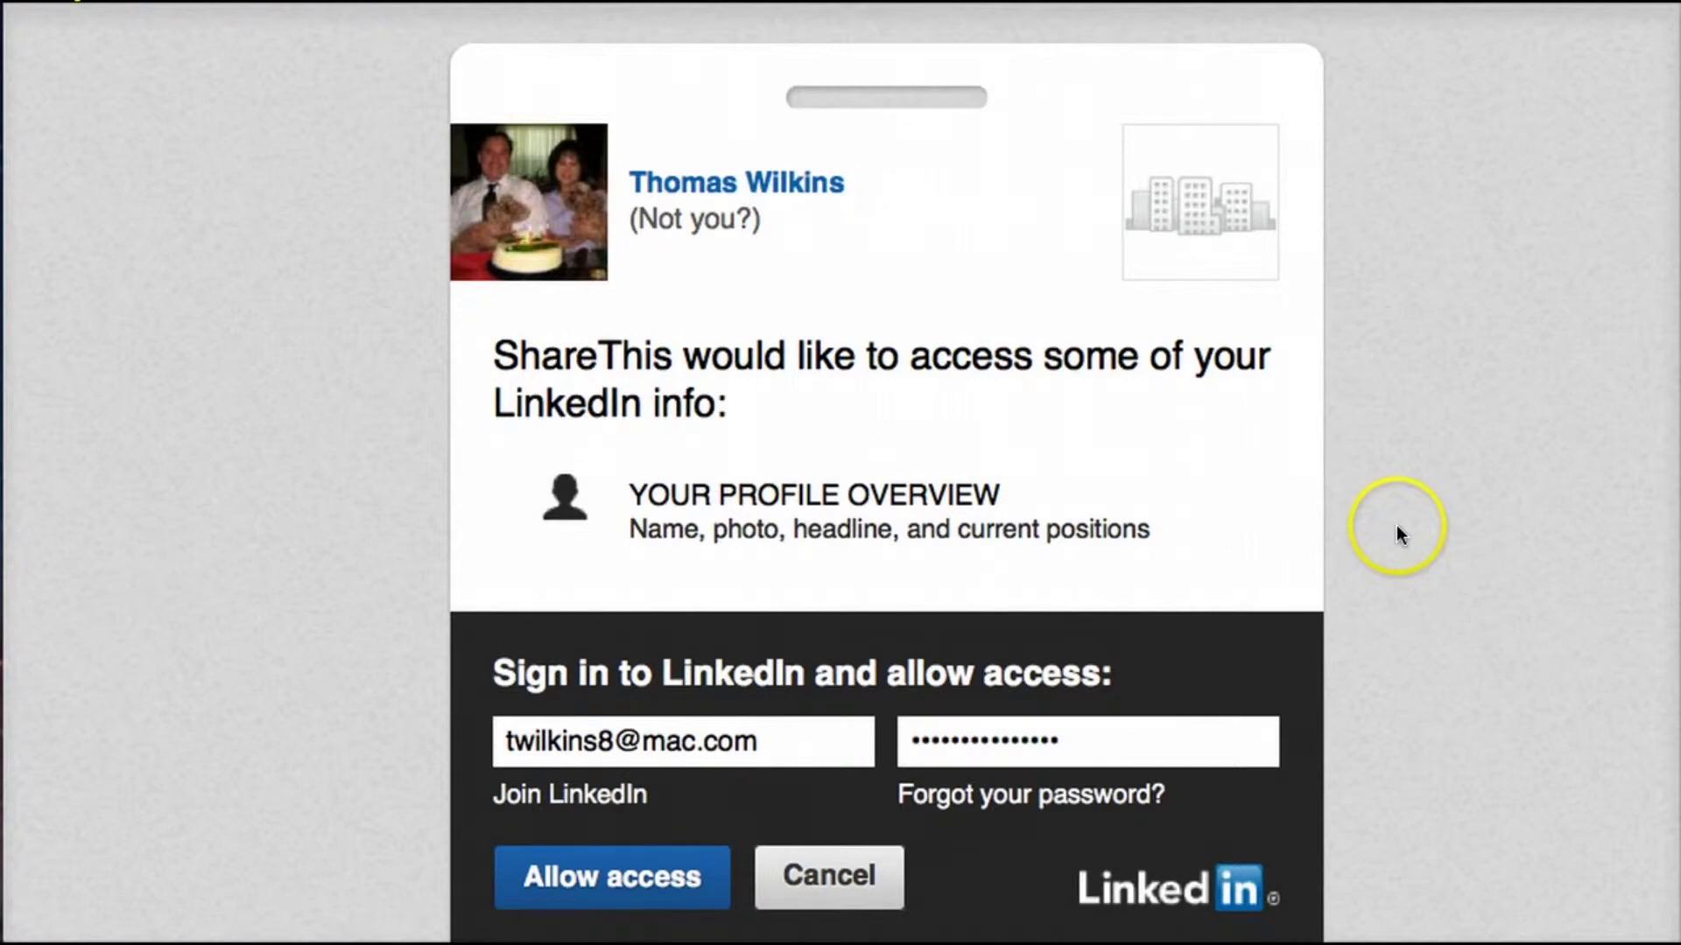
Allow ShareThis access to the LinkedIn profile to complete the link
click(625, 880)
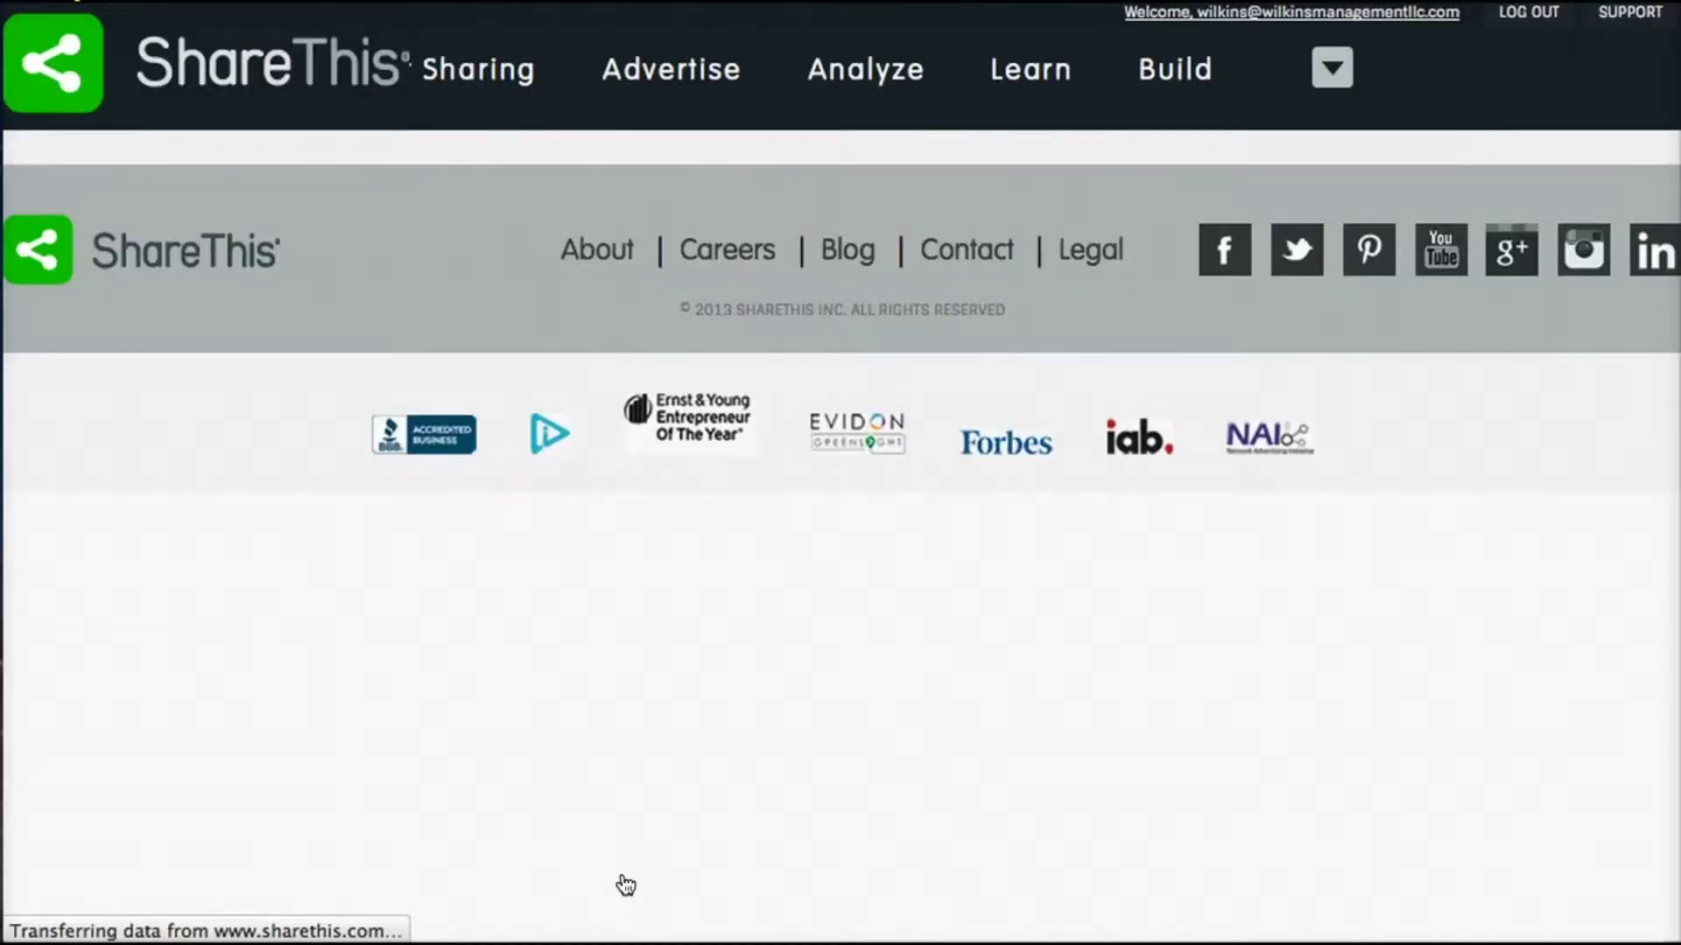
scroll(1300, 678, down, 2)
scroll(1365, 662, down, 5)
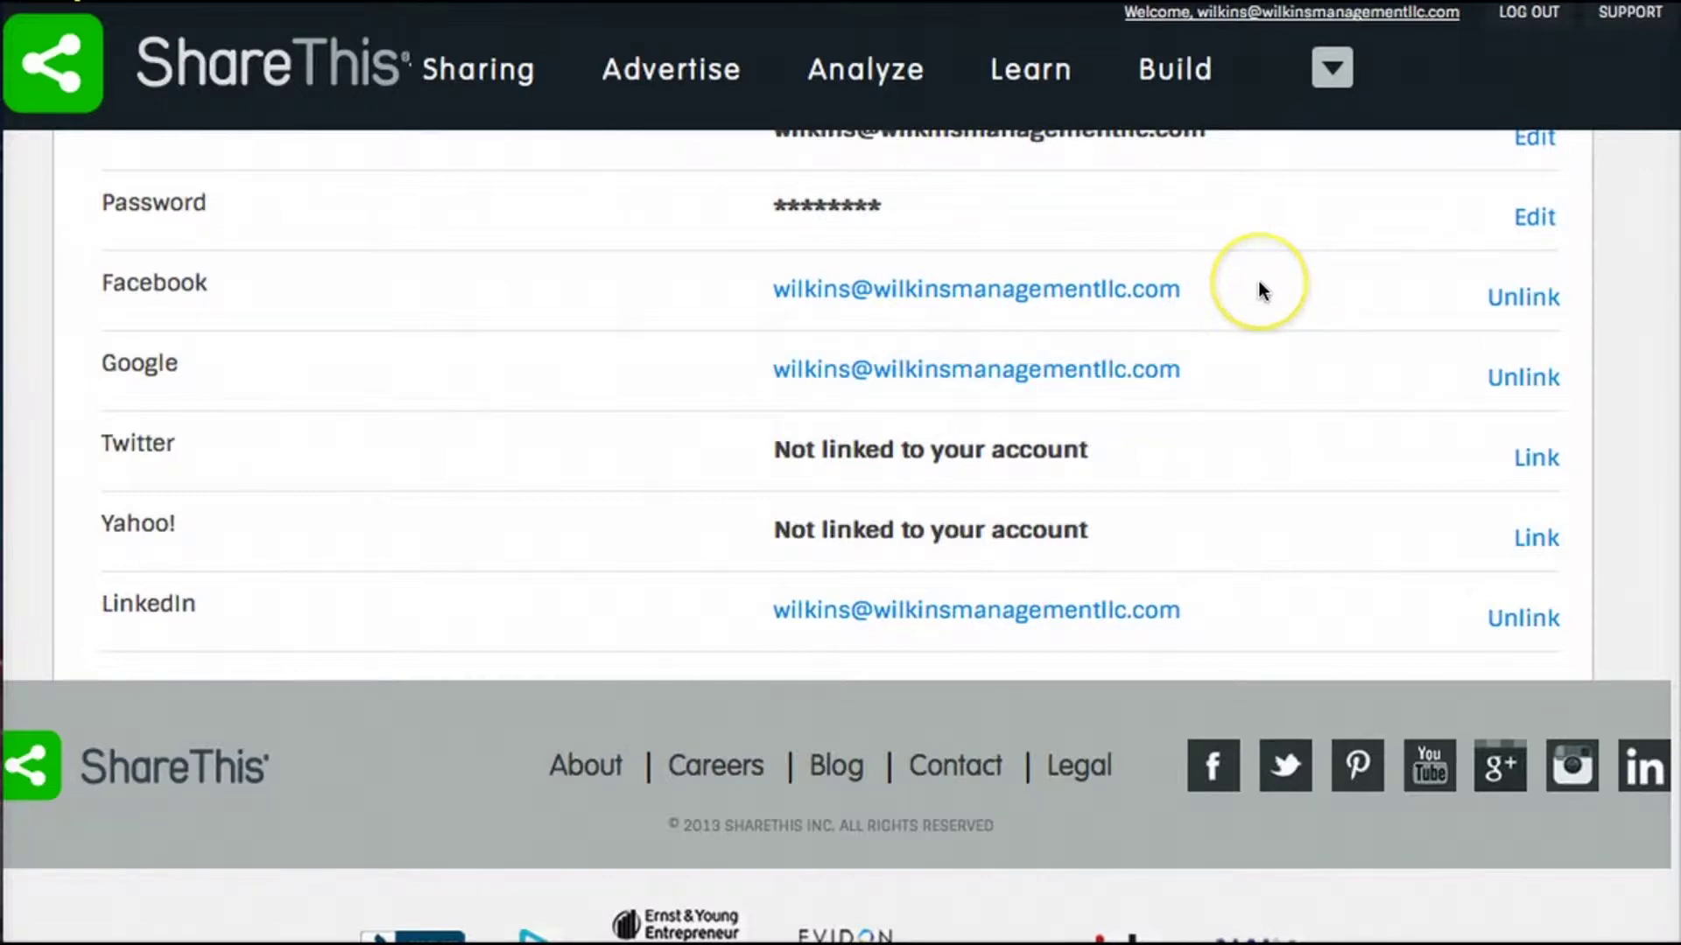
scroll(1258, 286, down, 1)
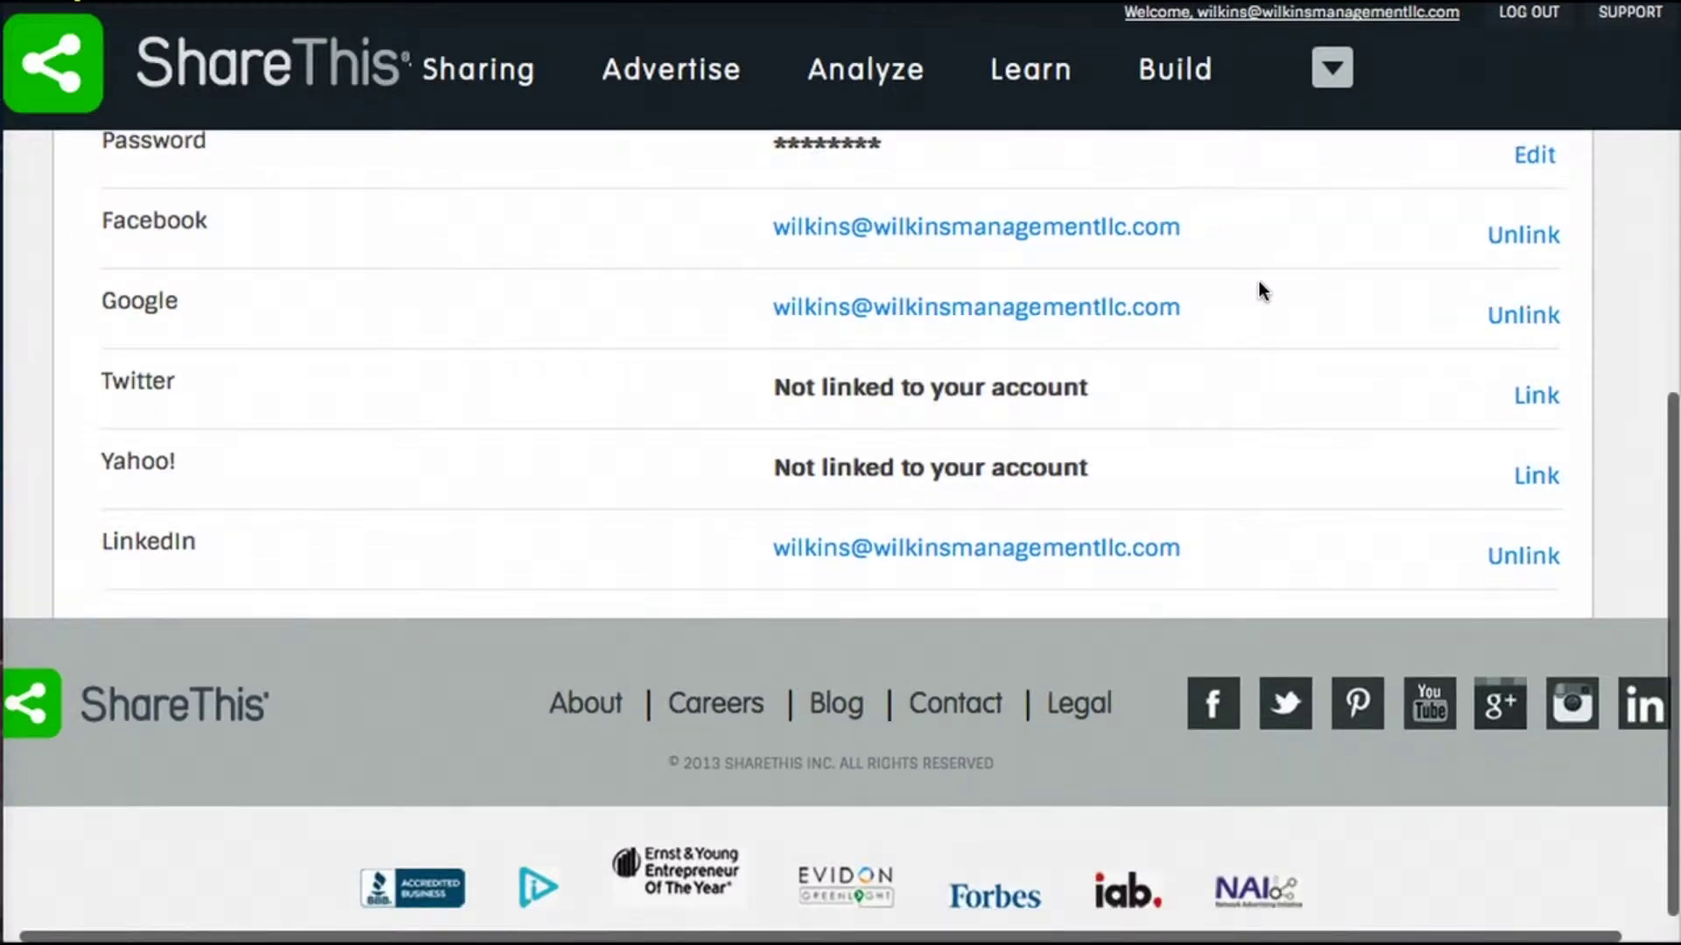
scroll(1258, 291, up, 3)
scroll(1258, 289, up, 2)
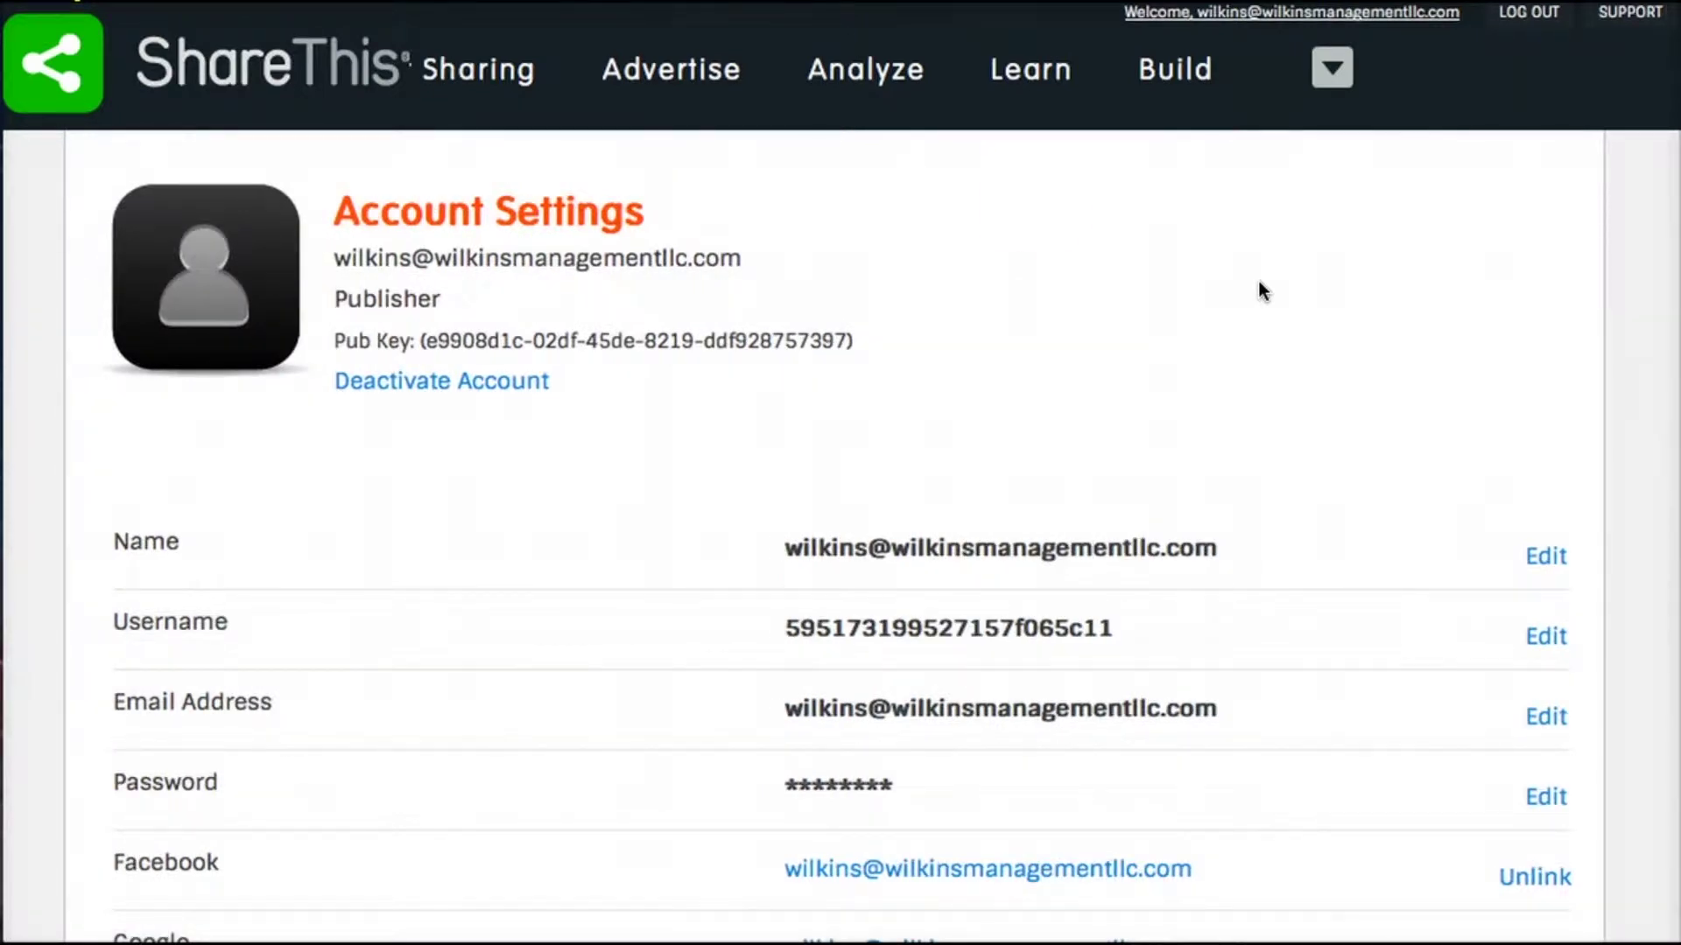
Go to the Sharing setup at Step 1 with Website as the platform
click(485, 68)
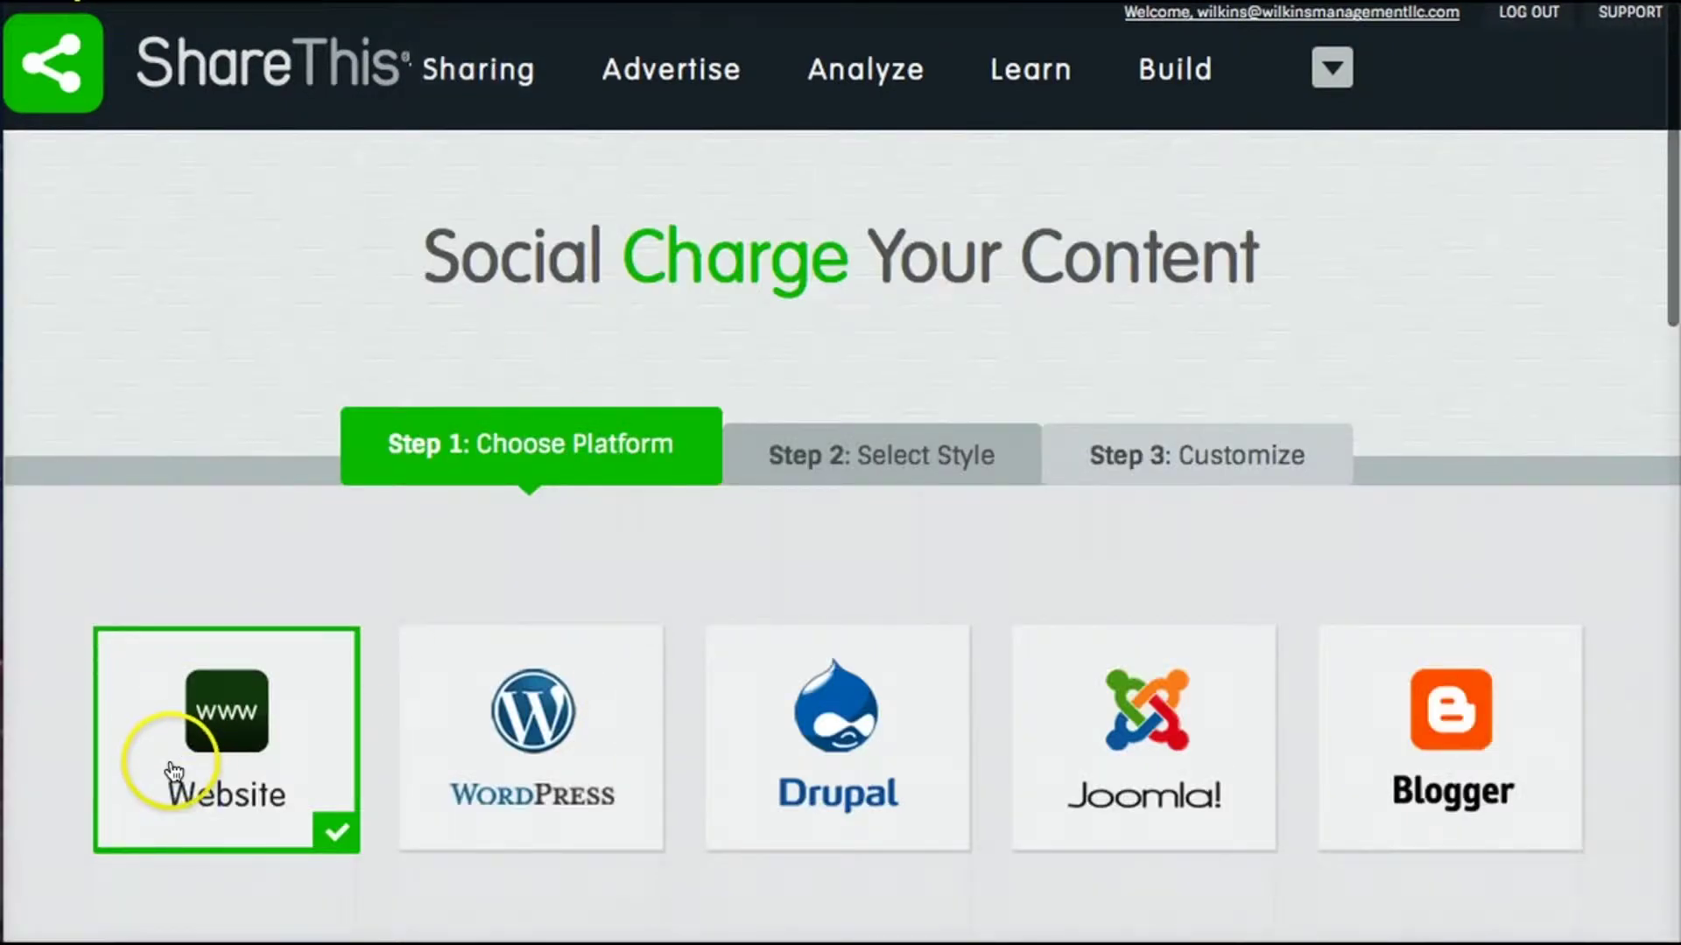
scroll(744, 698, down, 3)
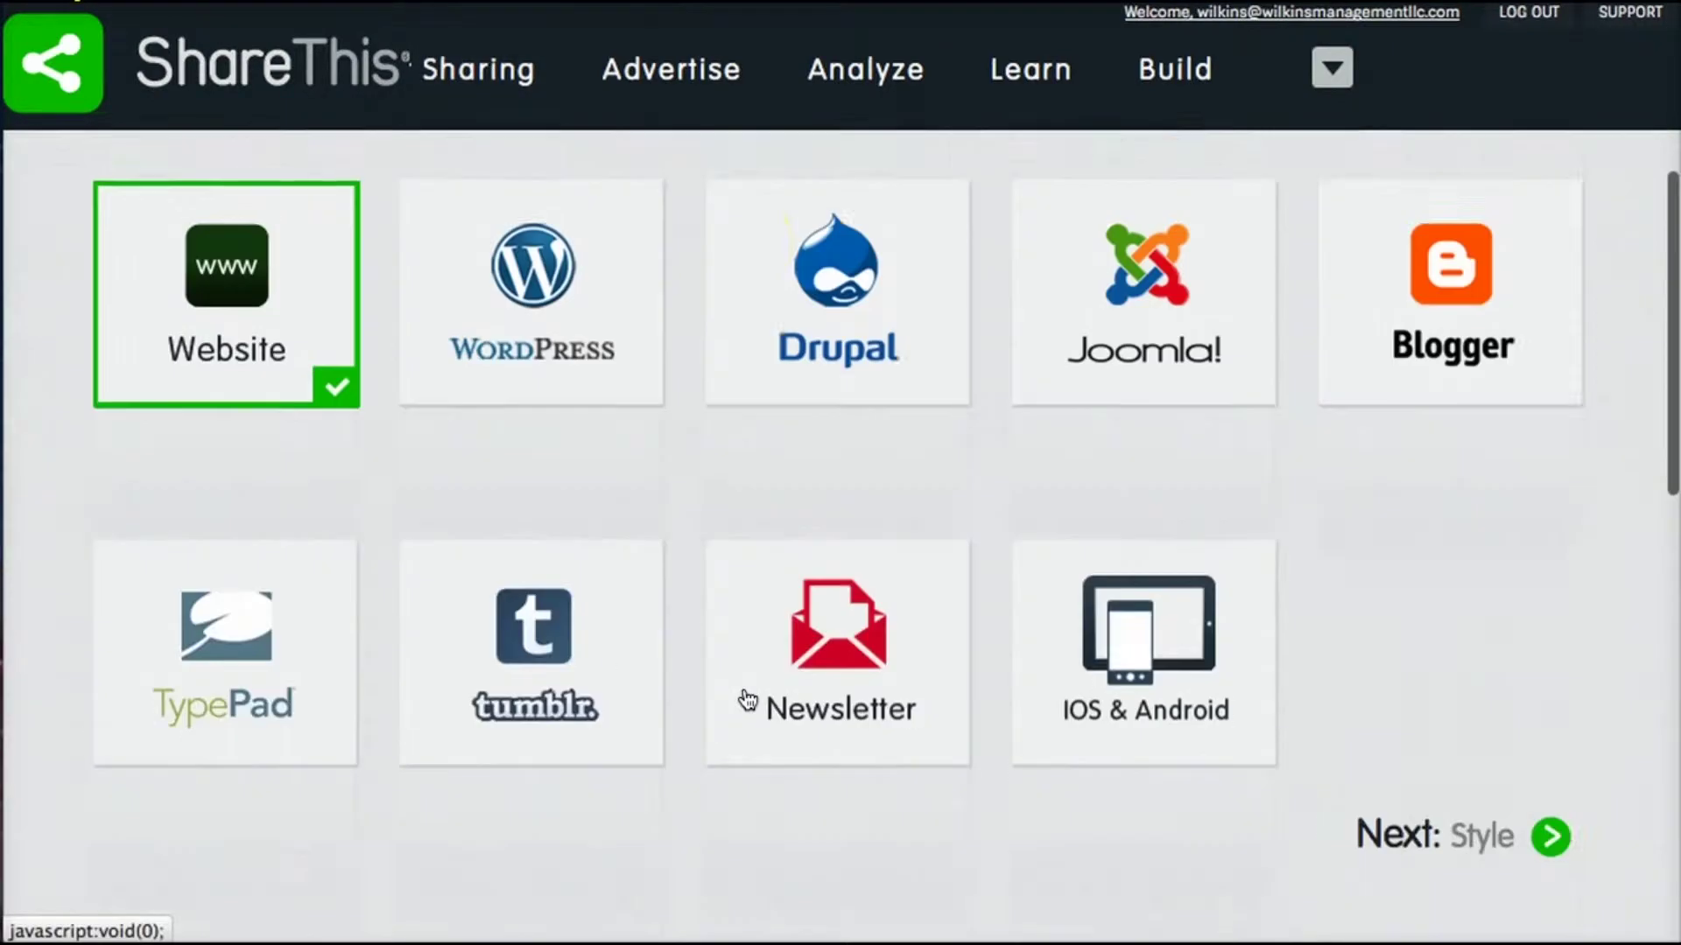
scroll(744, 699, down, 1)
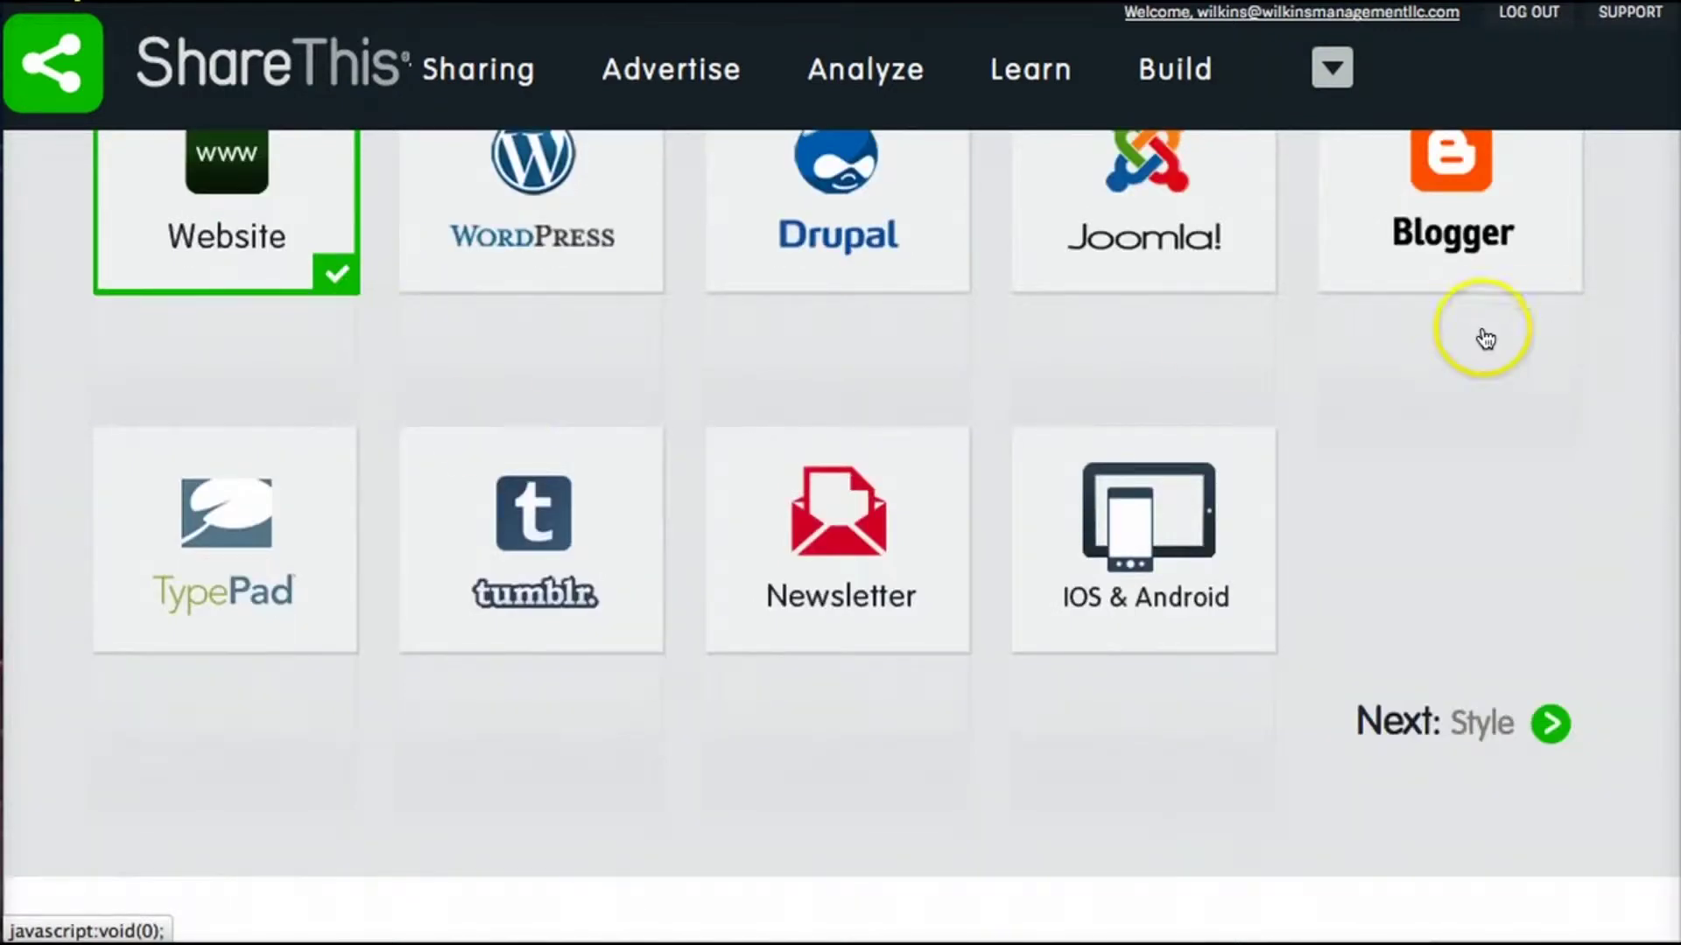
Advance to the Style step and select the Side Bar style
click(1413, 728)
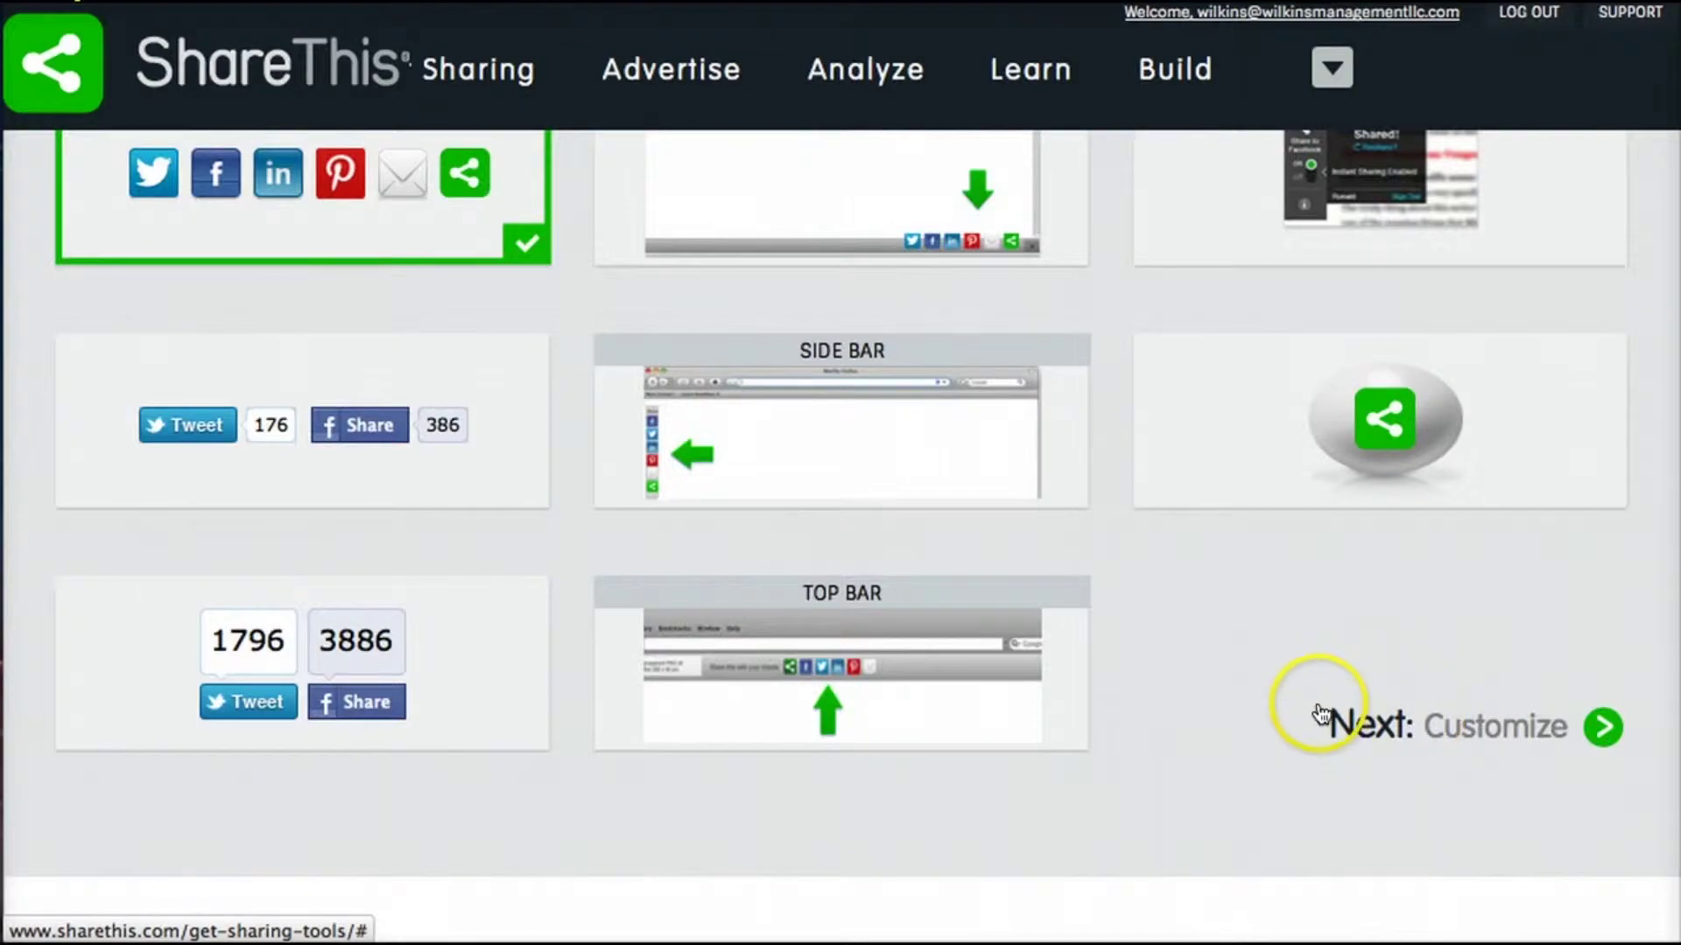
scroll(1239, 431, up, 4)
scroll(1181, 444, down, 2)
scroll(1182, 442, down, 3)
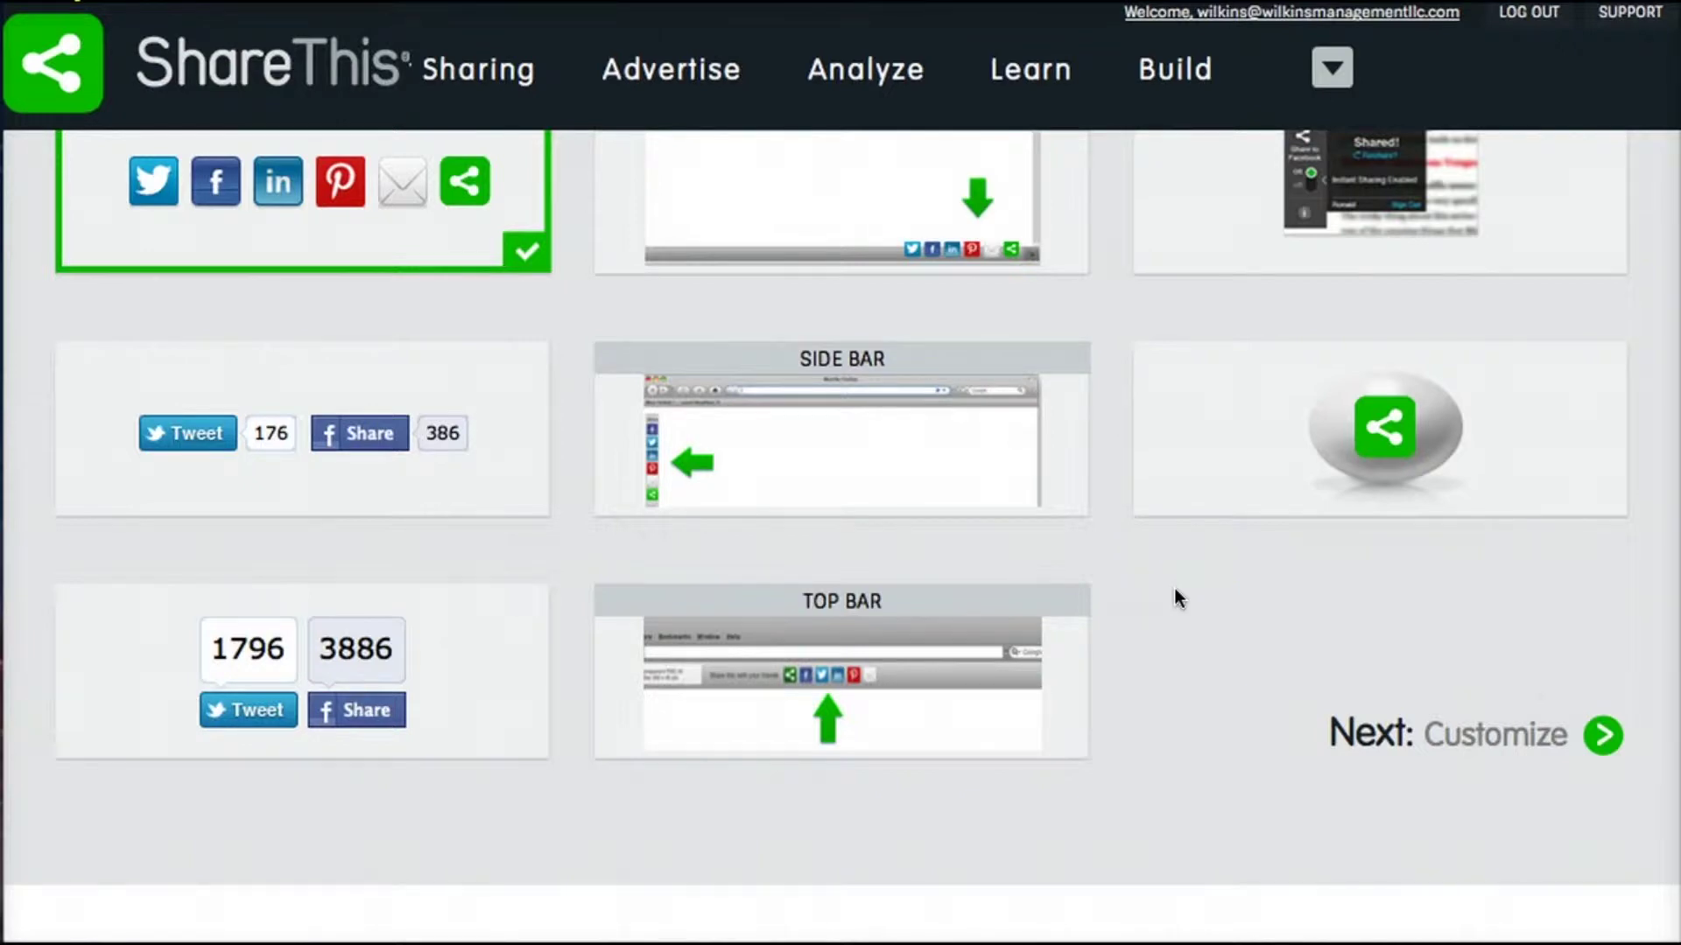
click(744, 431)
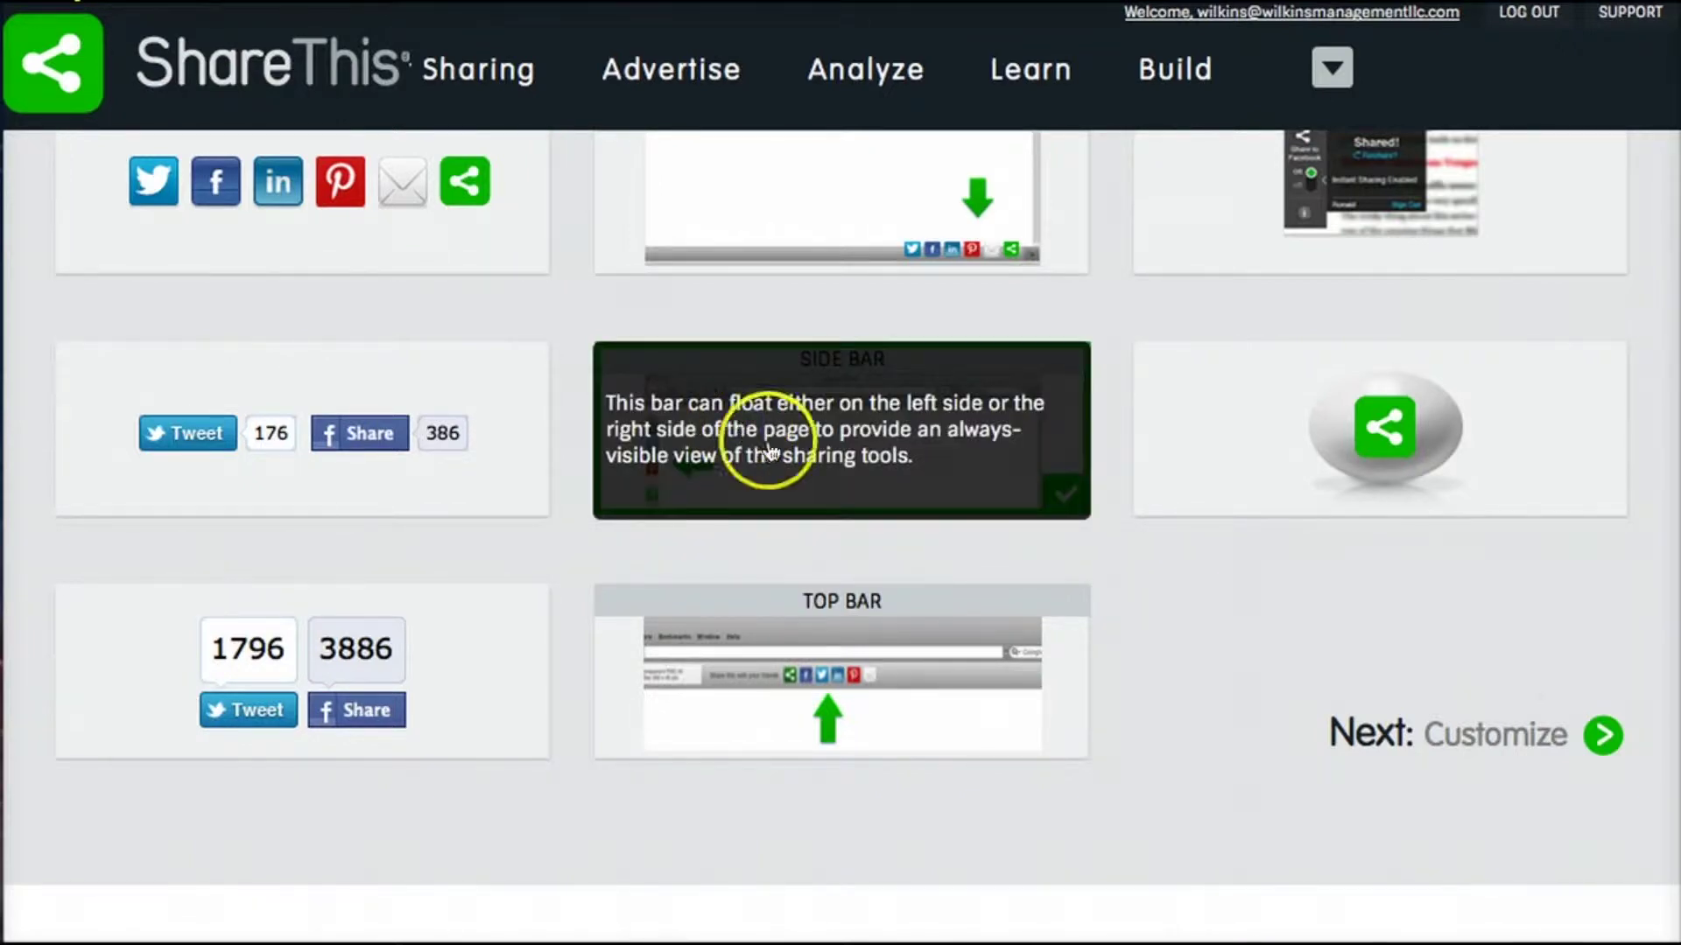
Remove Tweet, Pinterest and Email, keeping Facebook, LinkedIn, ShareThis and Google+
click(1365, 735)
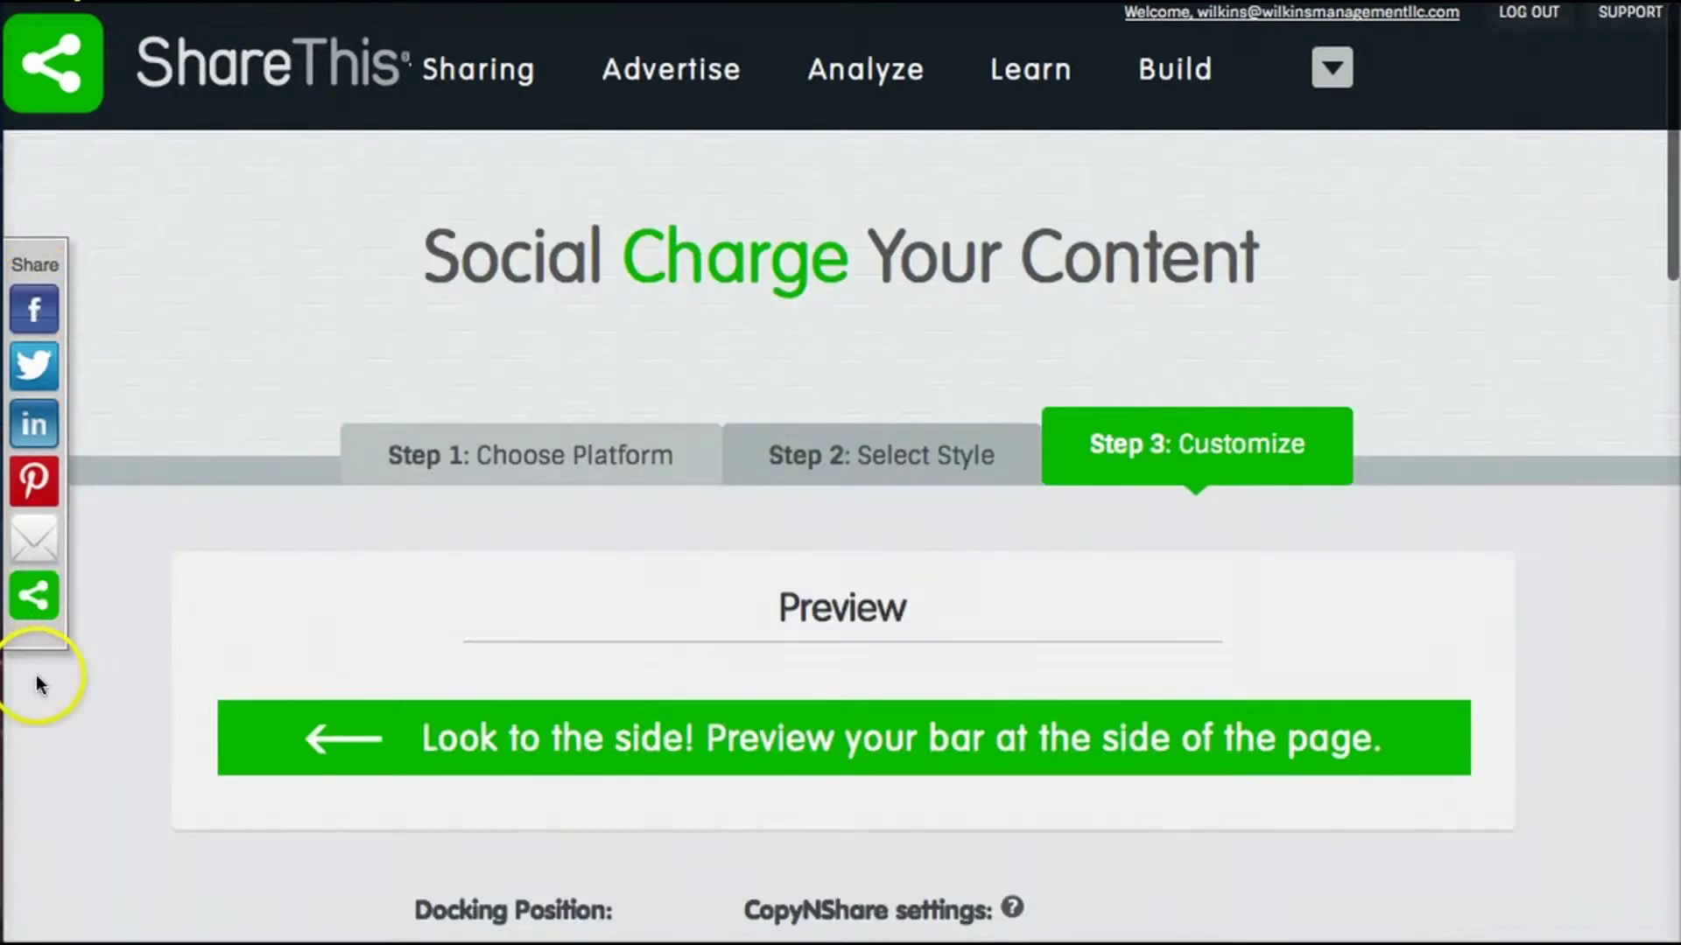
scroll(120, 743, down, 10)
scroll(120, 743, down, 5)
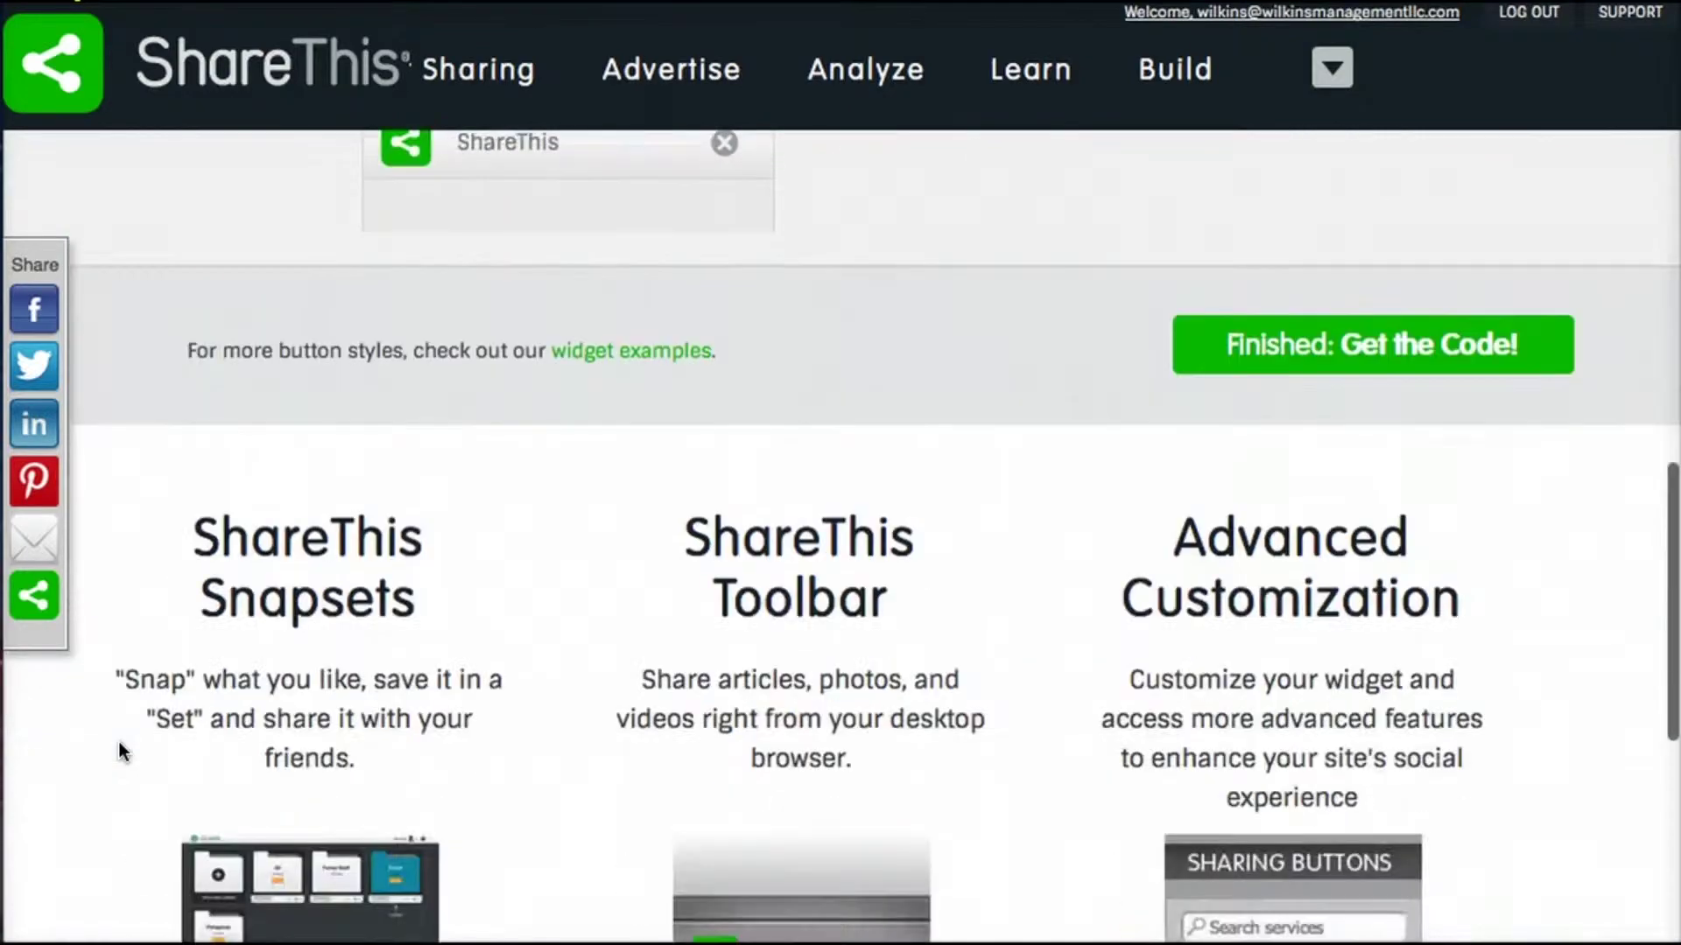
scroll(119, 741, down, 5)
scroll(120, 743, up, 15)
scroll(118, 742, down, 15)
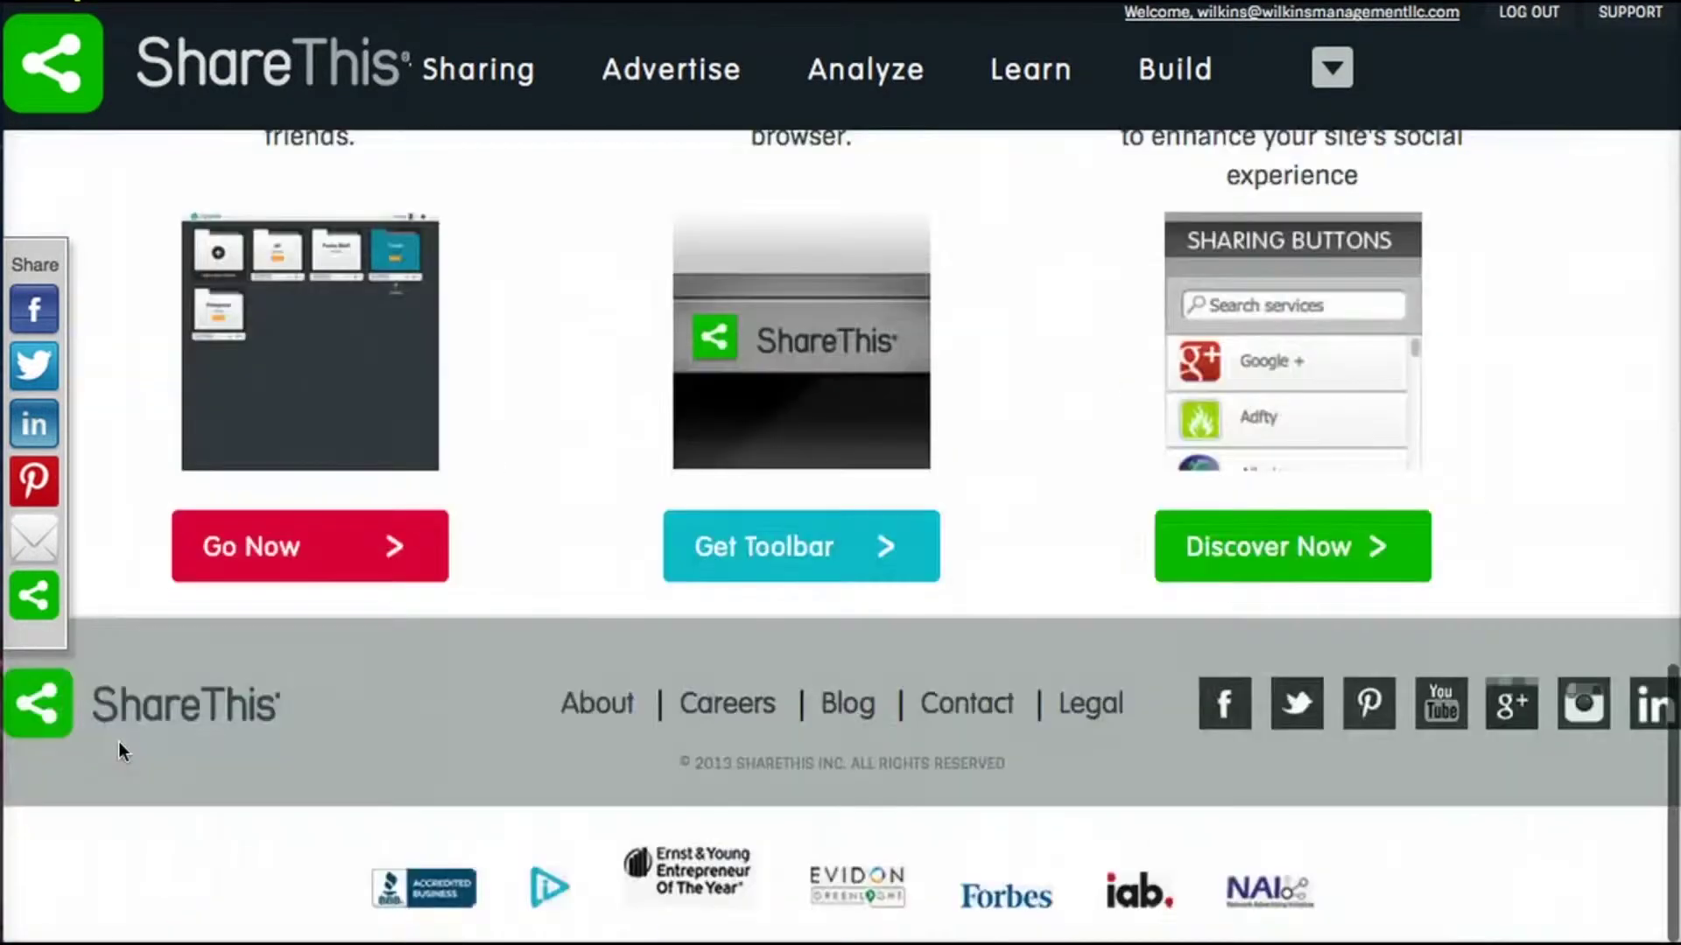
scroll(119, 743, up, 10)
scroll(118, 744, up, 5)
scroll(118, 745, up, 1)
scroll(118, 745, down, 10)
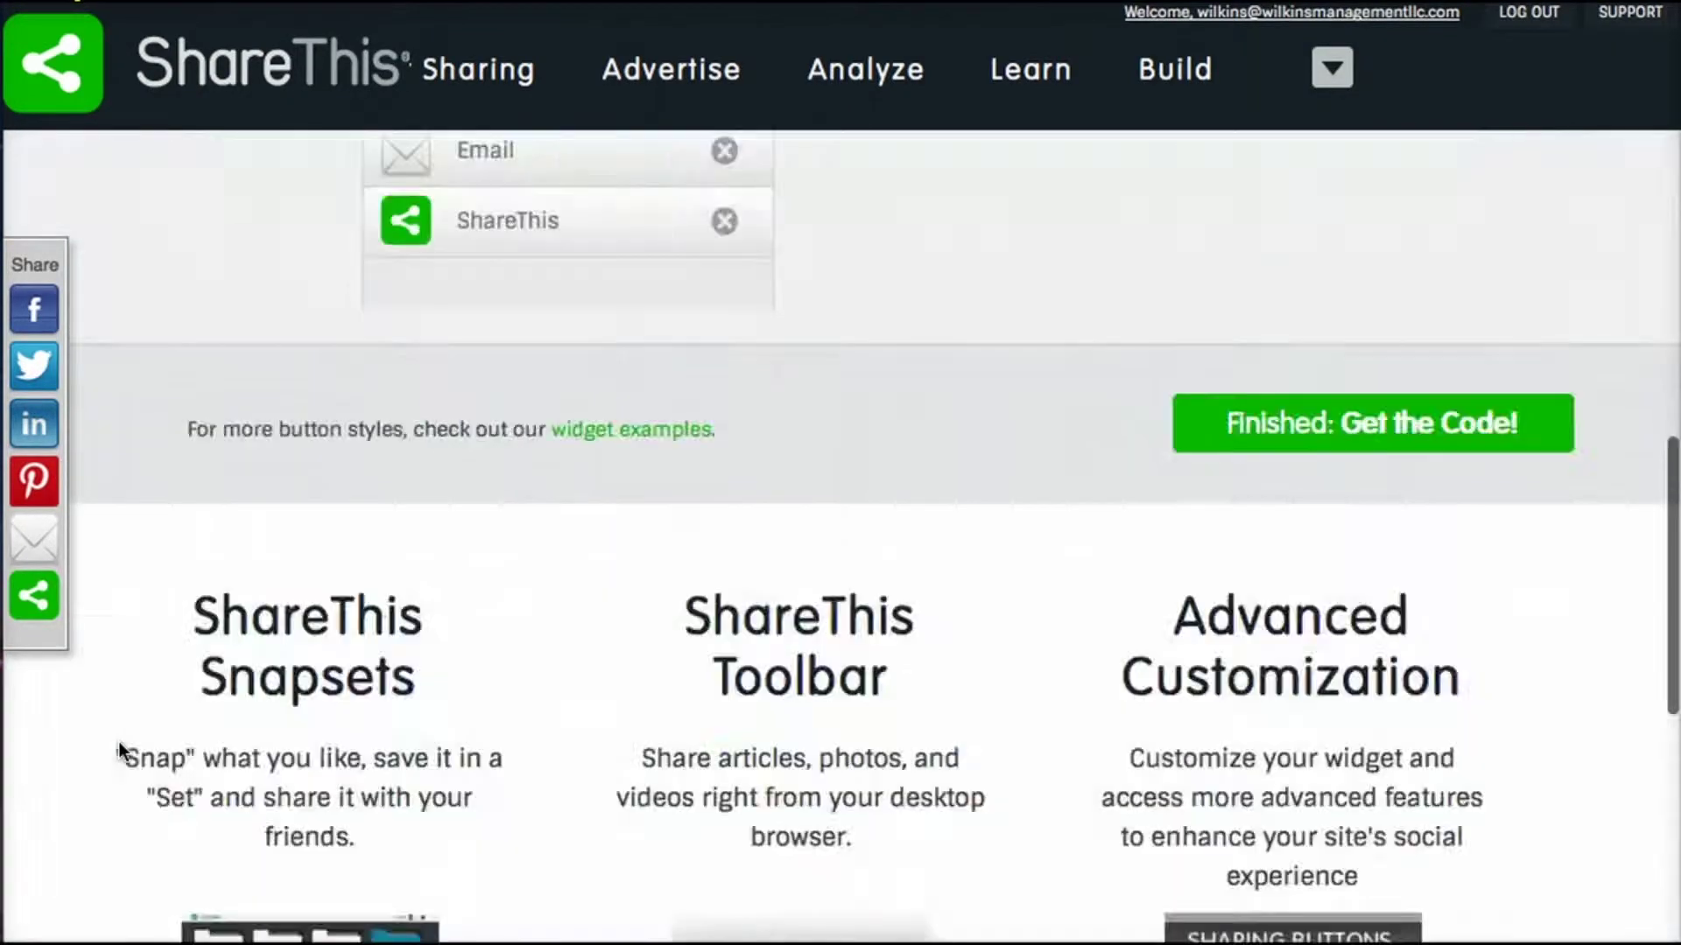
scroll(118, 744, down, 5)
scroll(118, 752, up, 3)
scroll(118, 751, up, 2)
scroll(119, 751, up, 5)
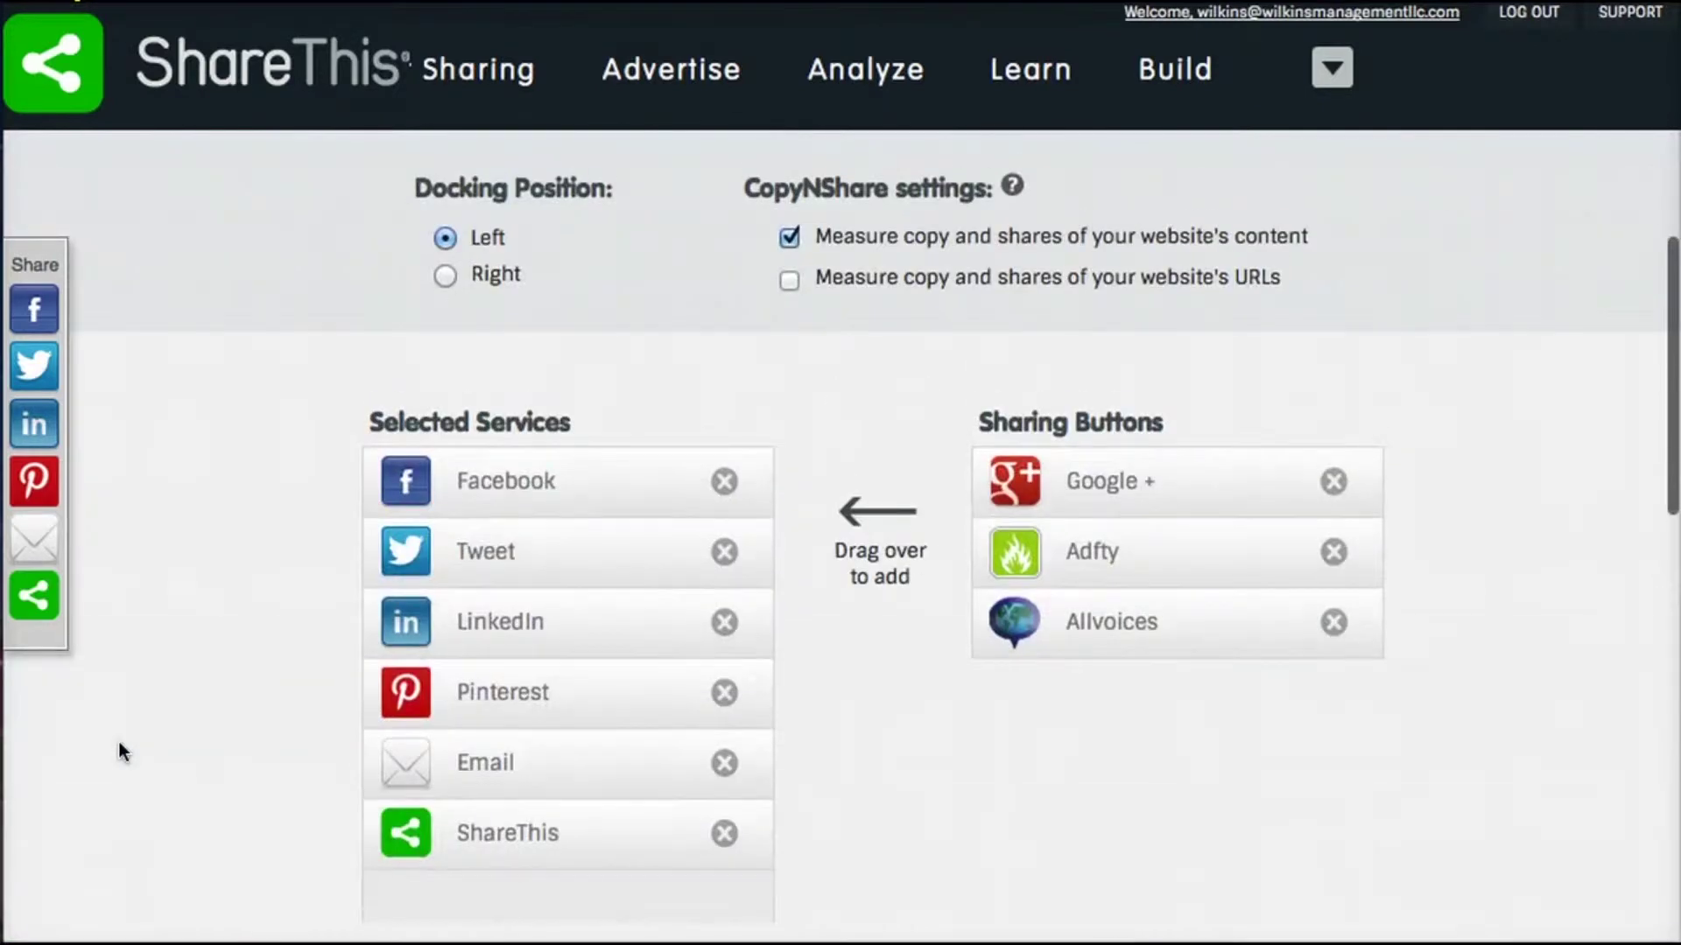
click(699, 653)
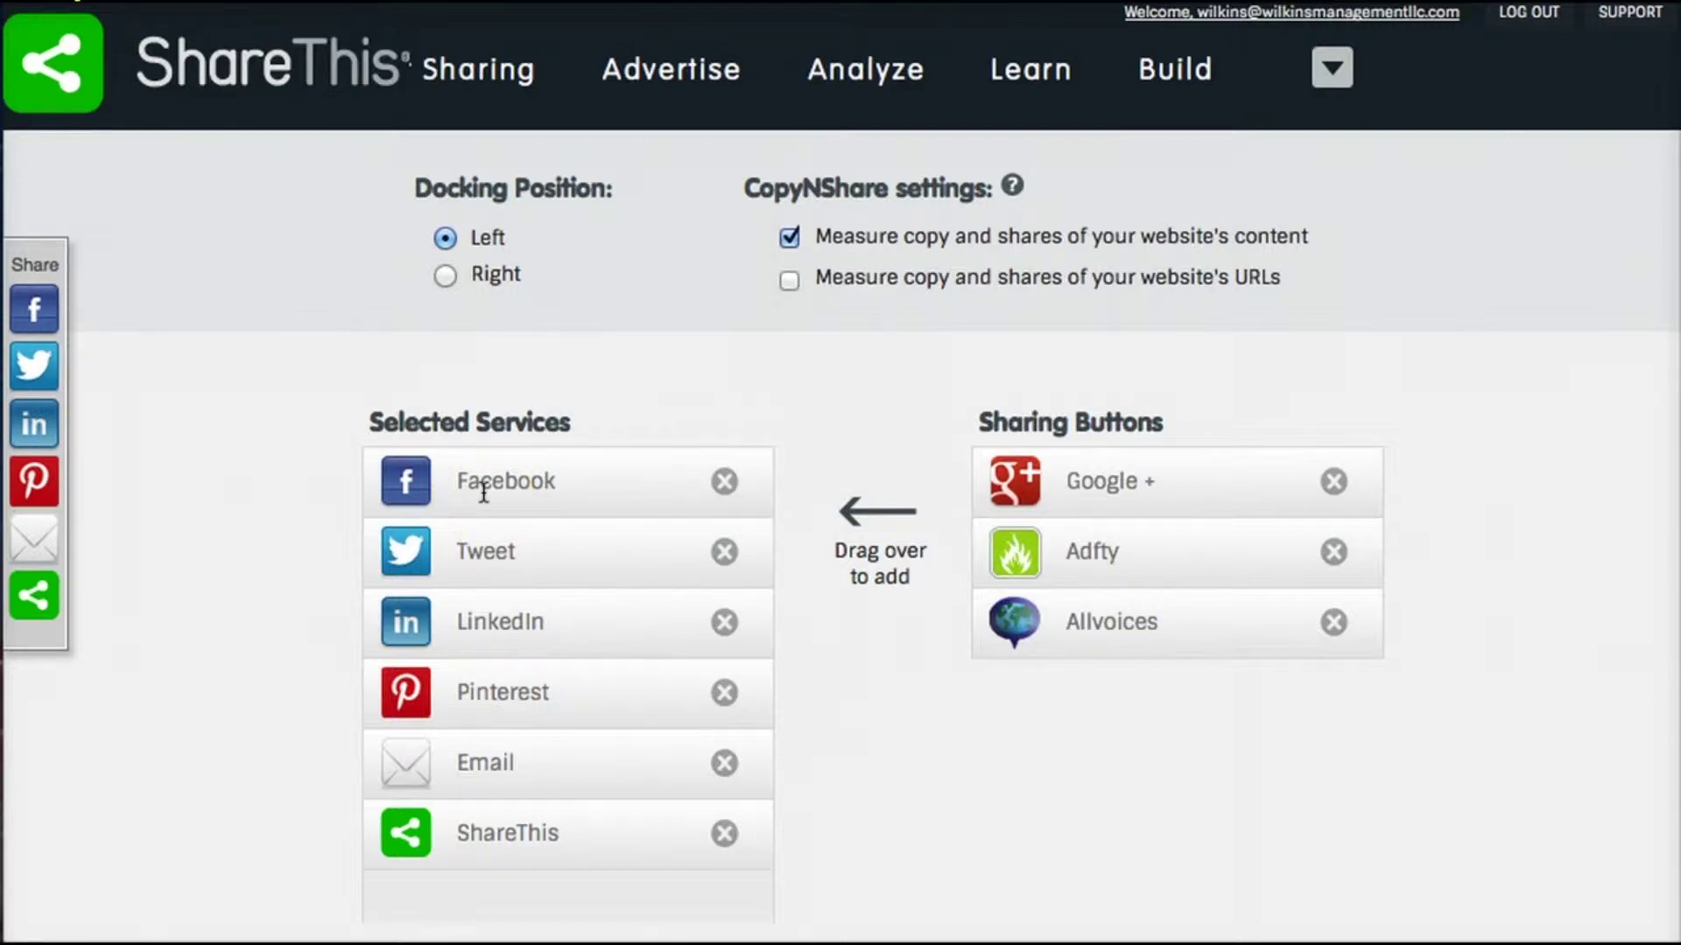
click(724, 552)
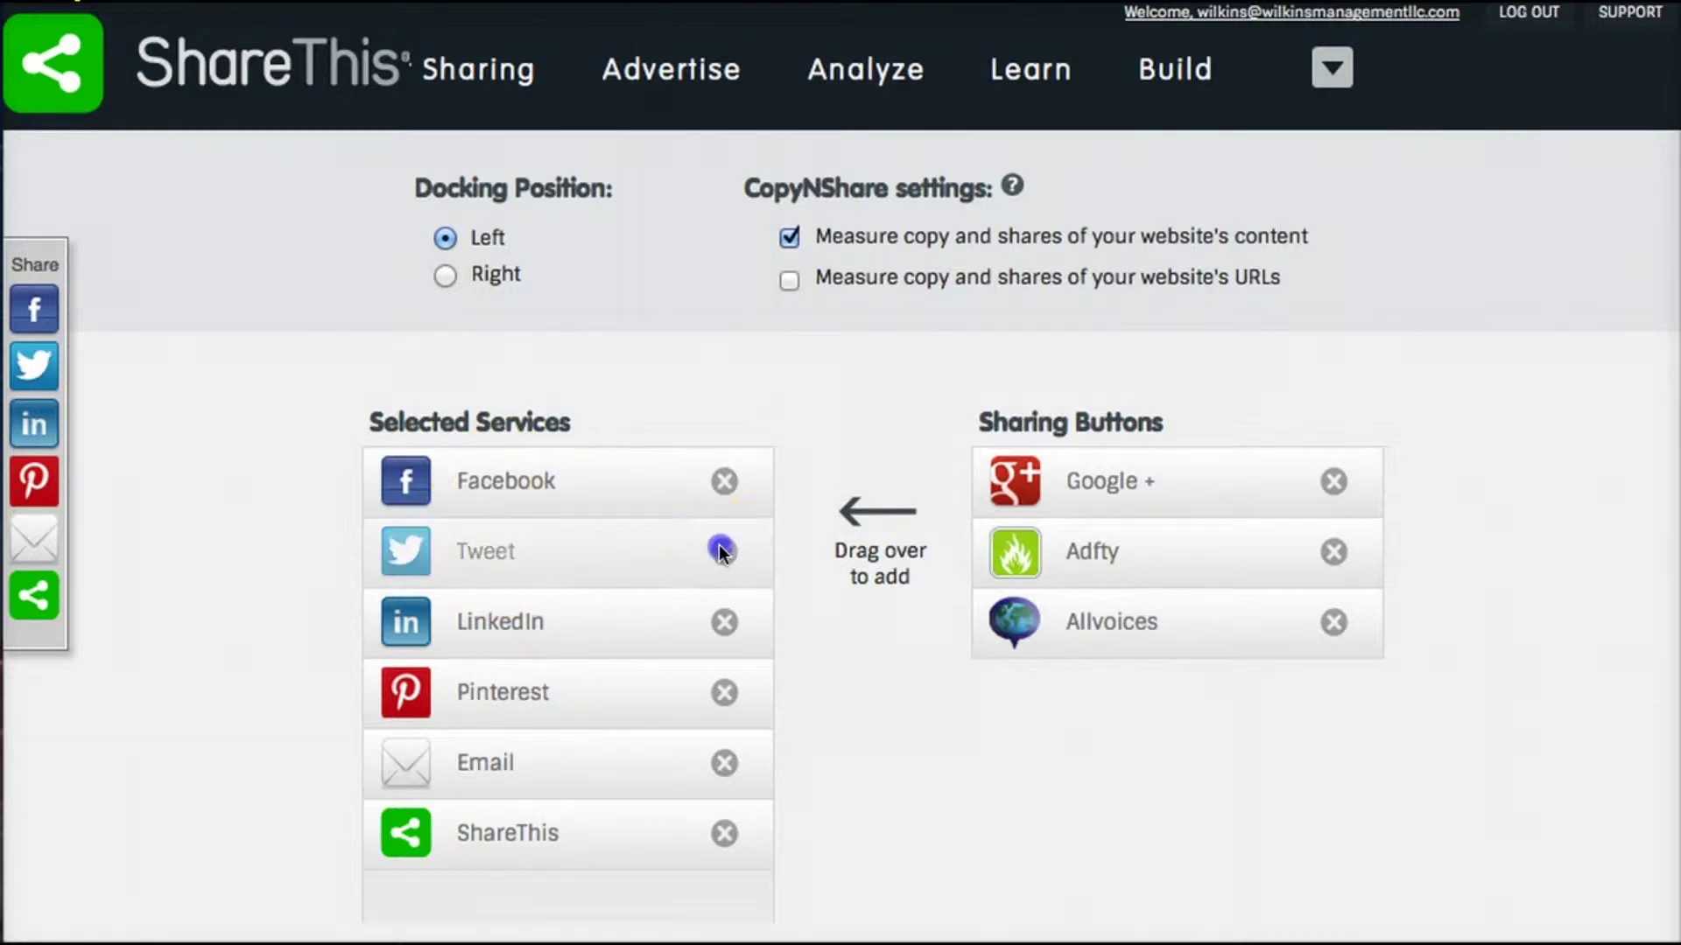
click(723, 621)
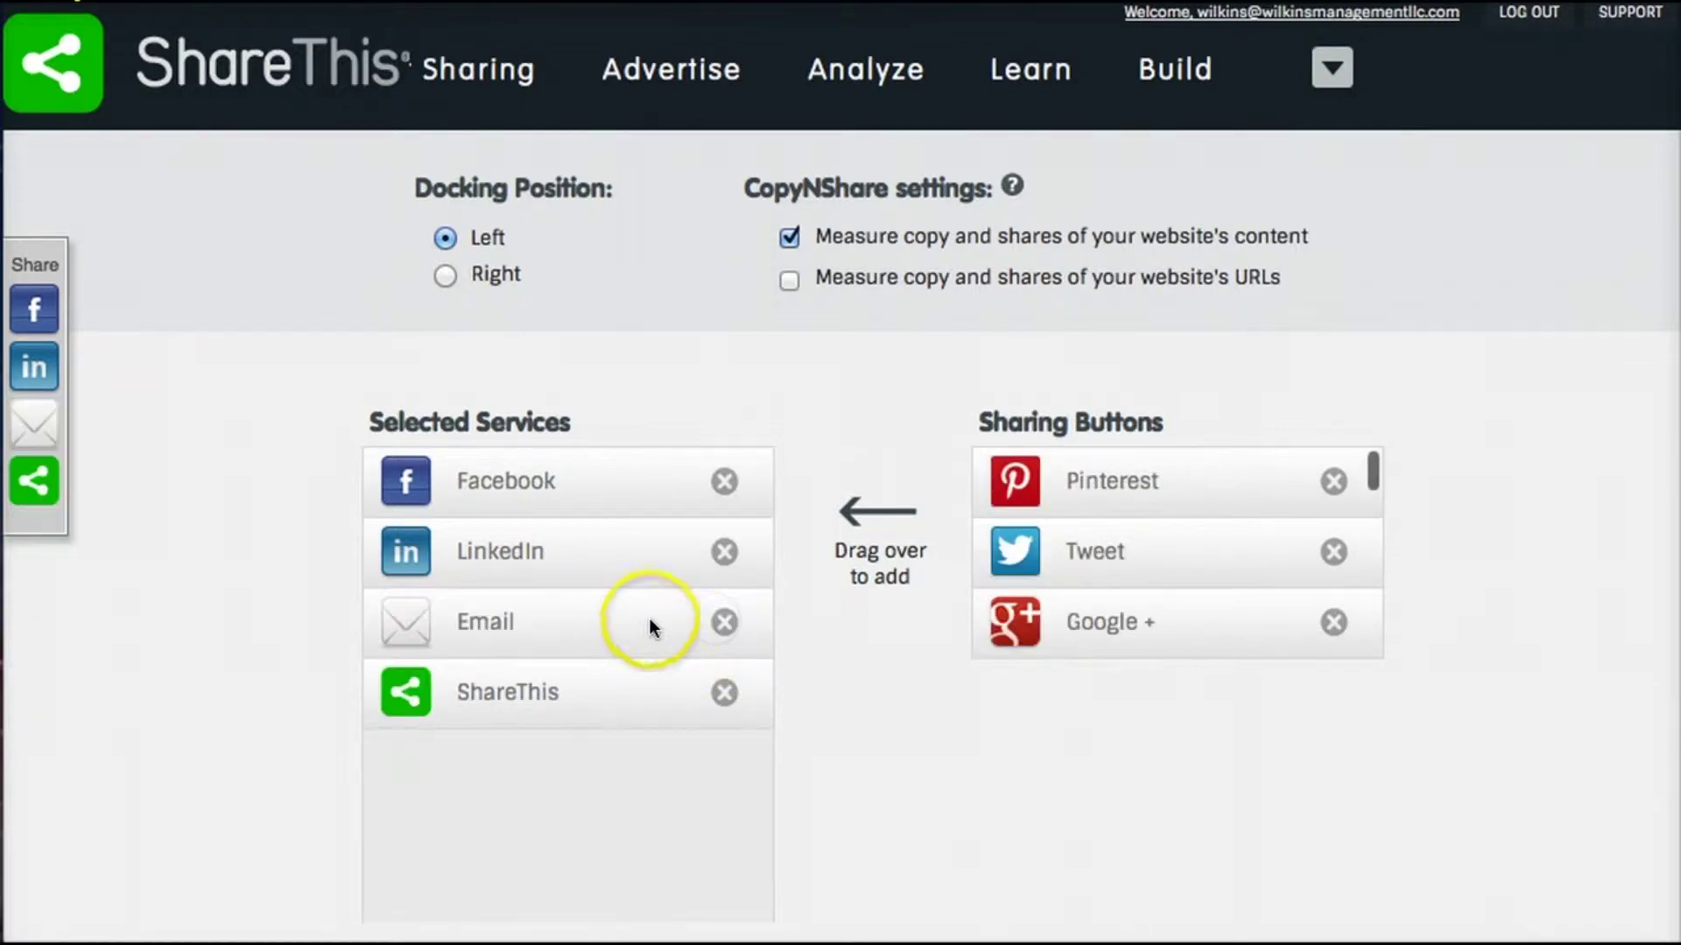
click(725, 621)
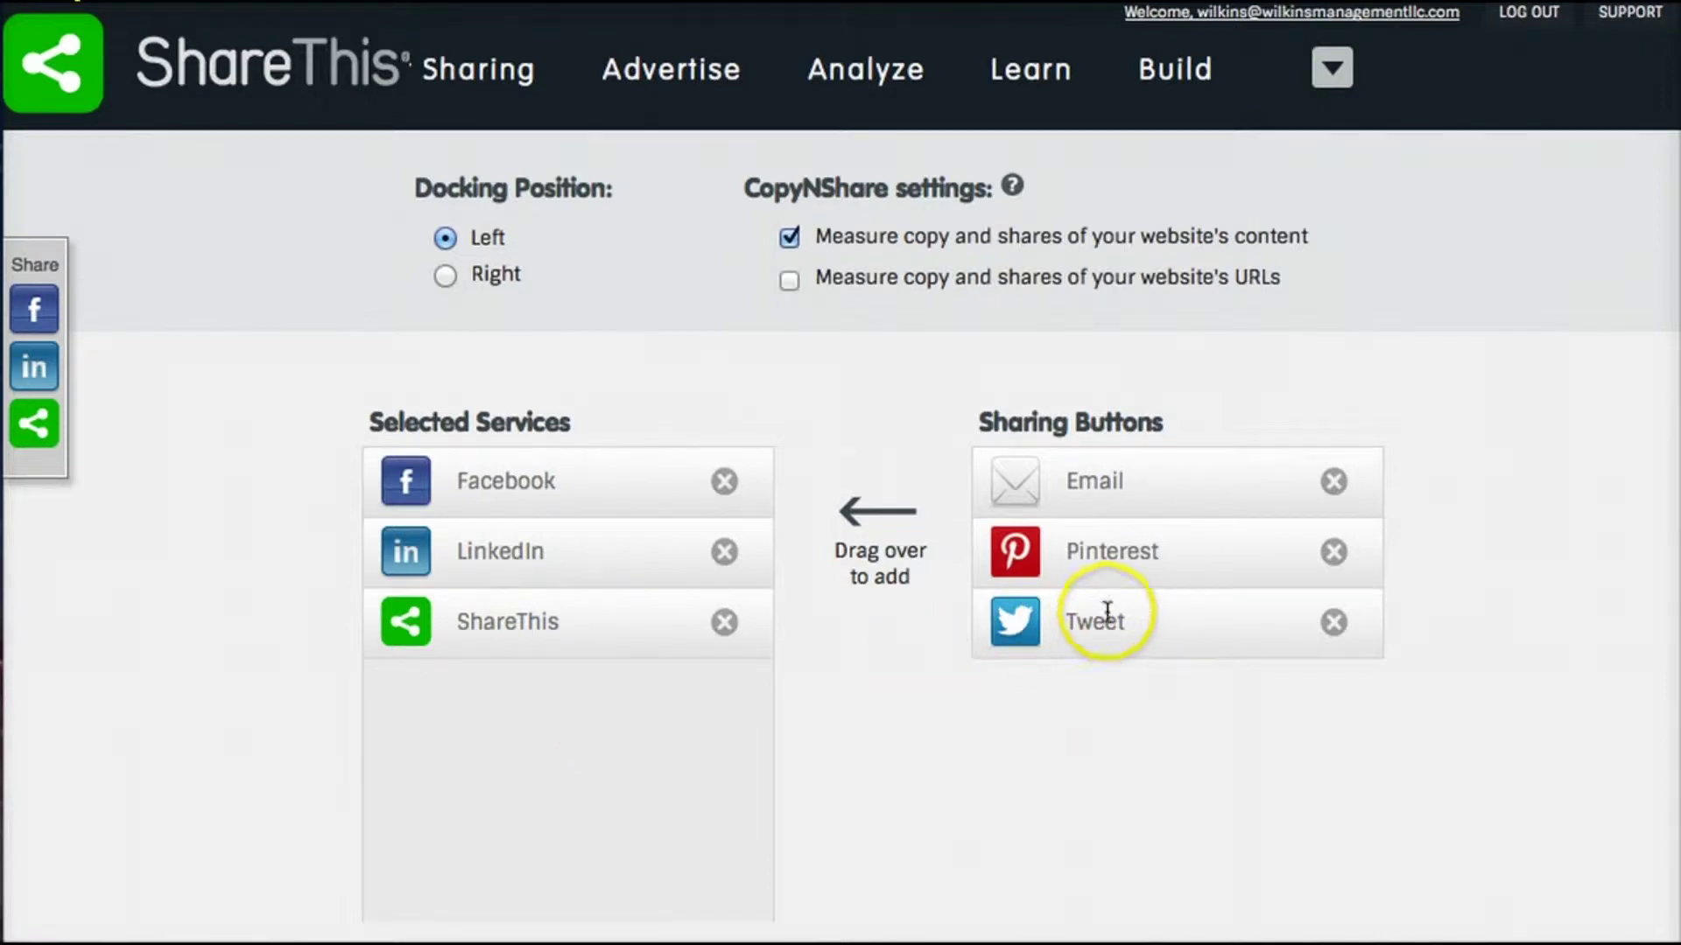
scroll(1188, 579, down, 2)
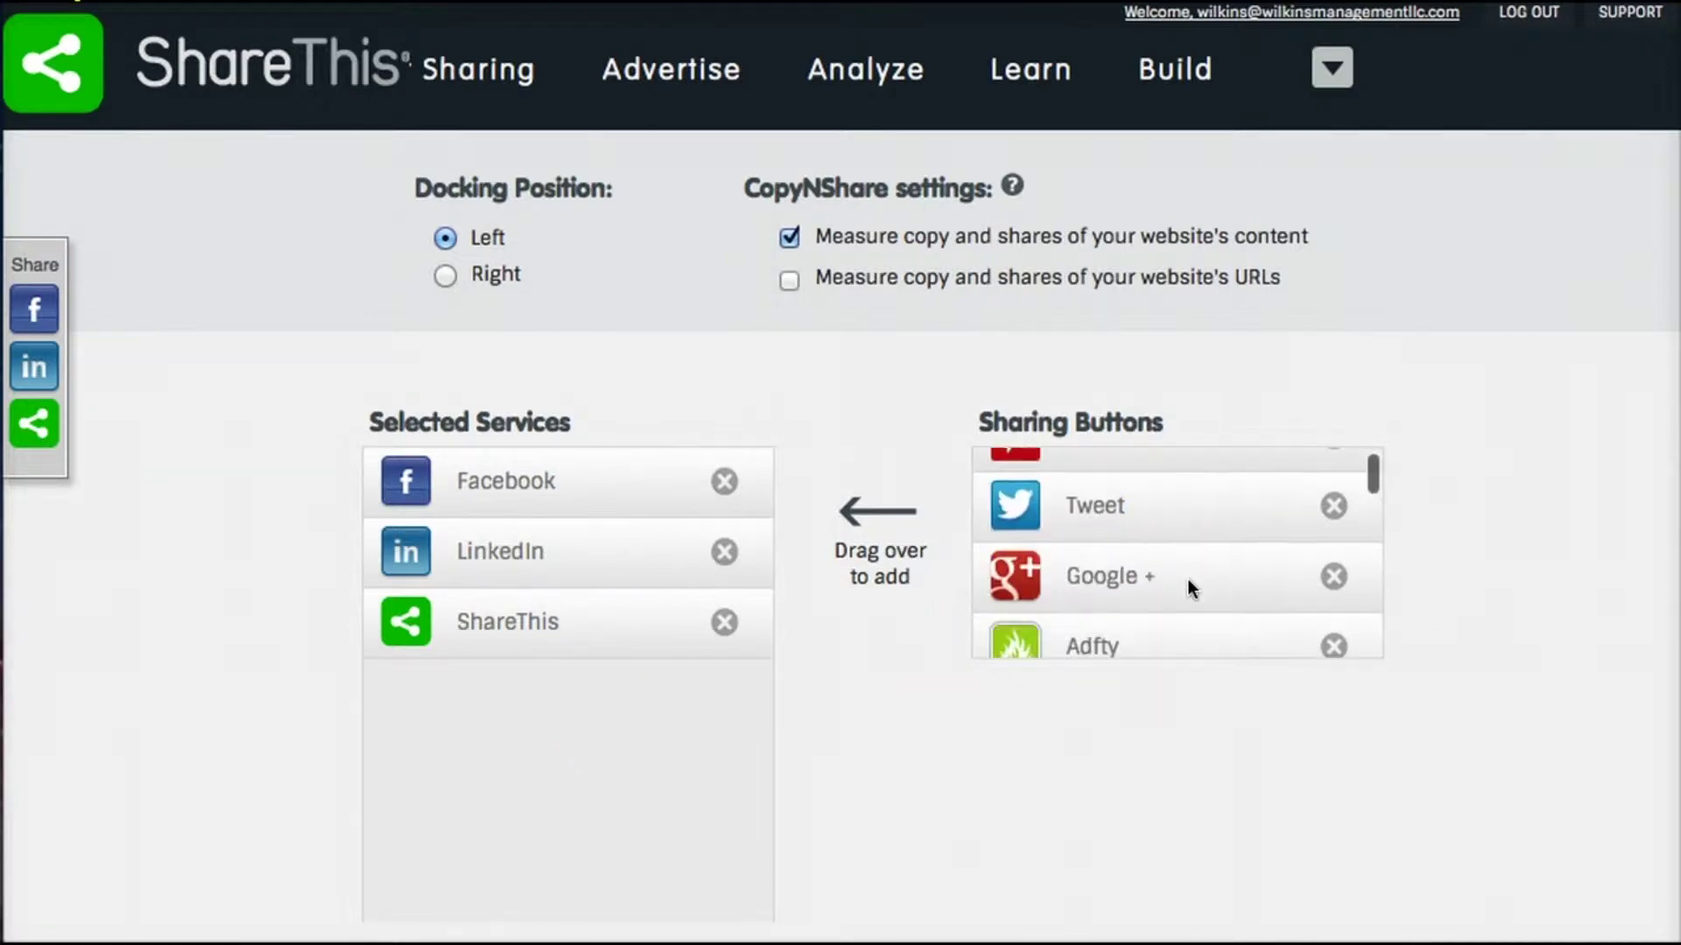
scroll(1187, 580, down, 1)
scroll(1188, 579, down, 1)
scroll(1187, 579, down, 2)
scroll(1187, 579, down, 1)
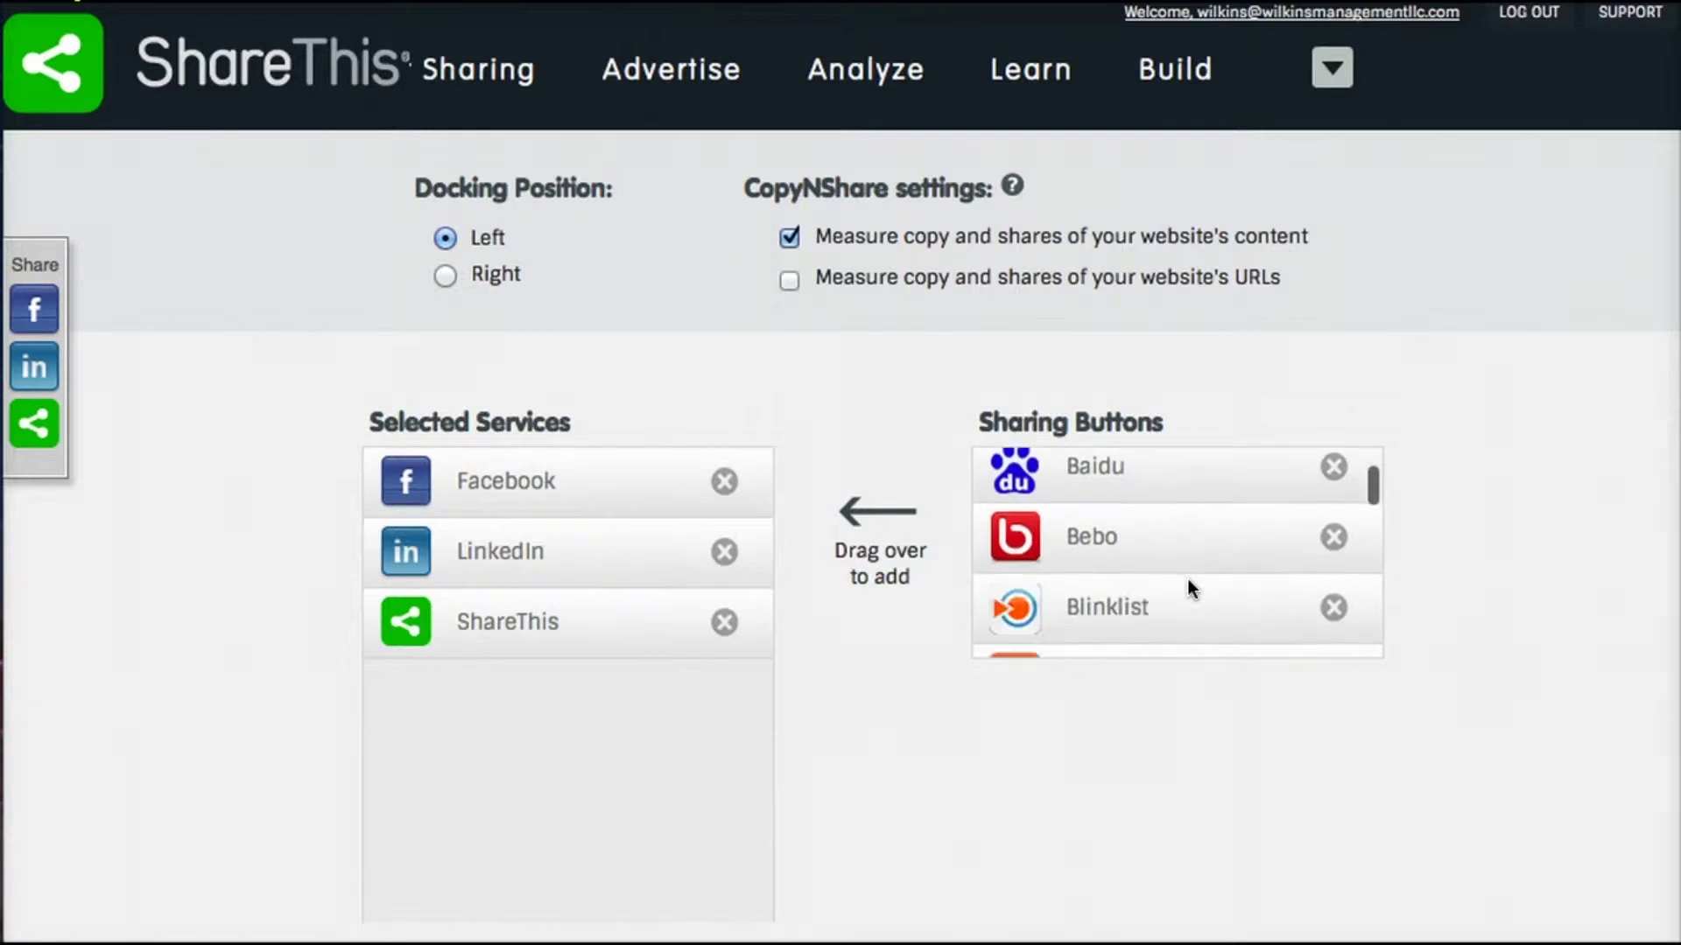
scroll(1187, 580, down, 3)
scroll(1187, 580, down, 2)
scroll(1189, 581, down, 1)
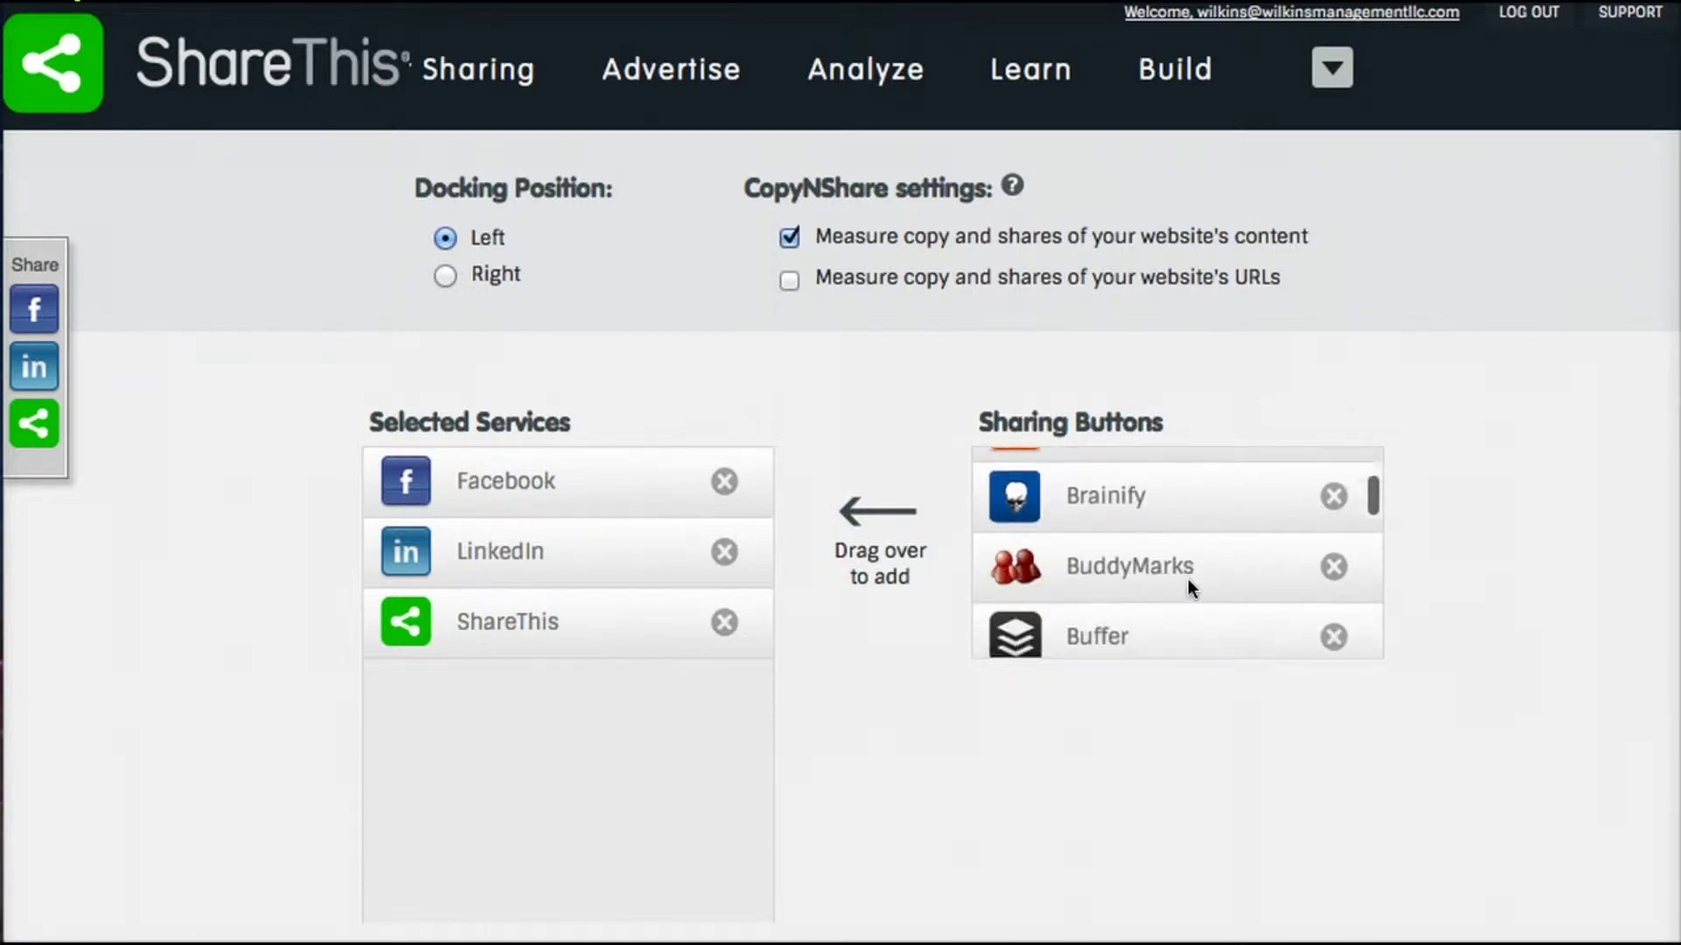
scroll(1189, 581, down, 2)
scroll(1188, 580, down, 1)
scroll(1188, 580, down, 1)
scroll(1187, 579, down, 1)
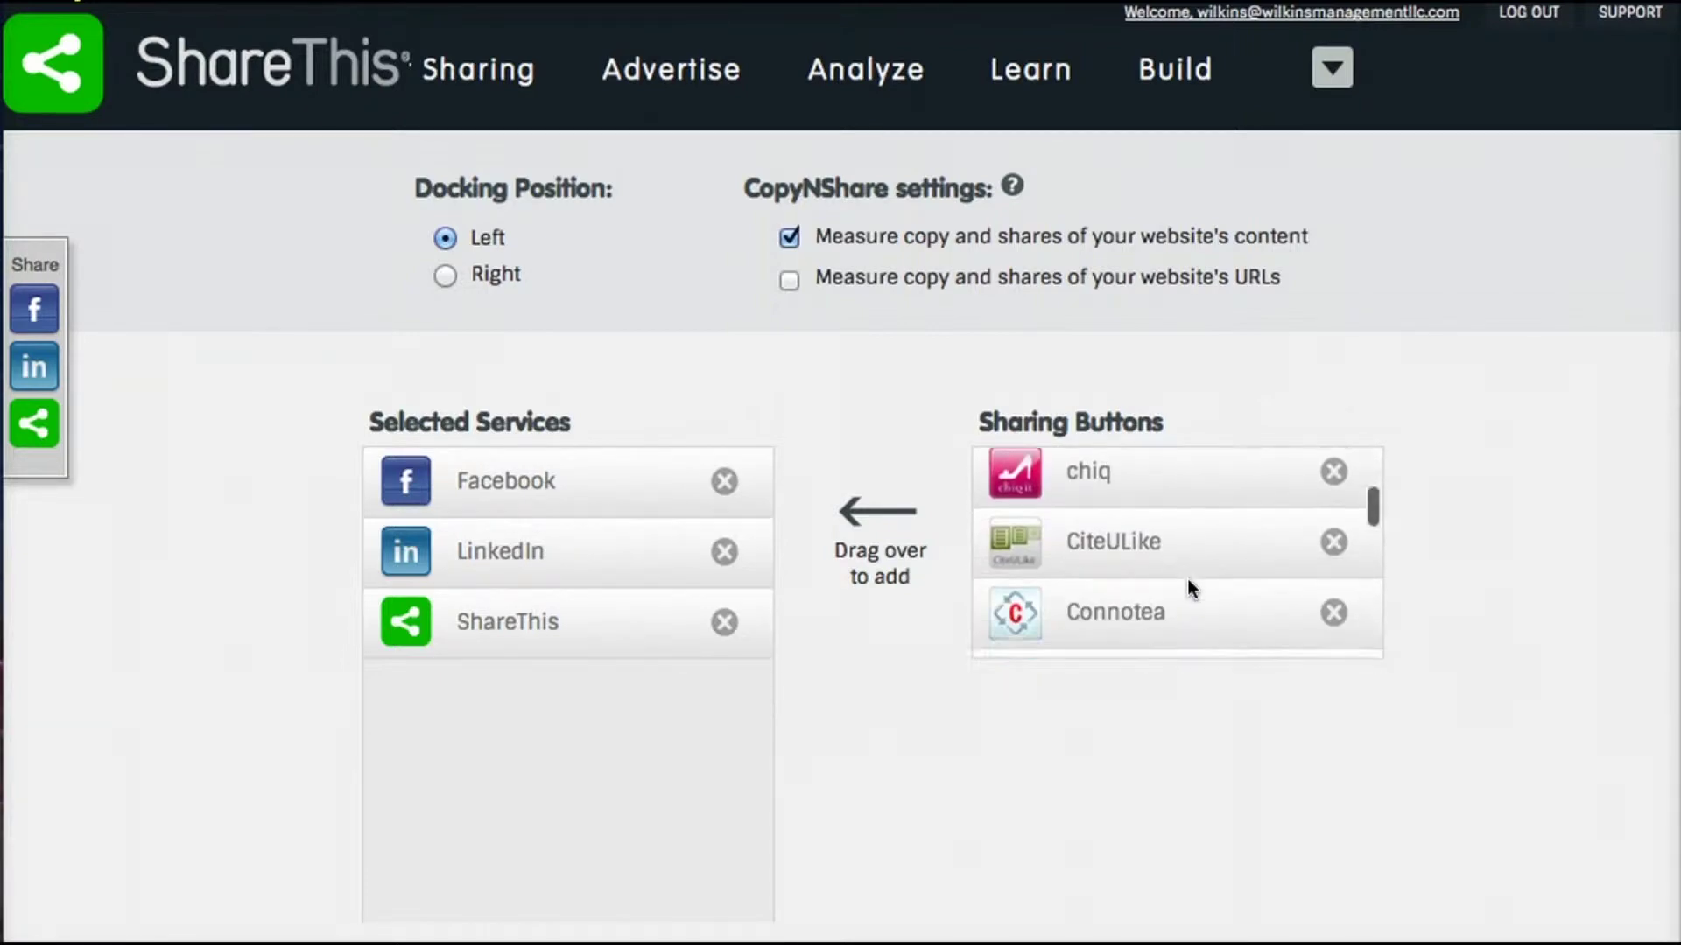
scroll(1187, 580, down, 2)
scroll(1188, 578, down, 1)
scroll(1188, 579, down, 1)
scroll(1188, 579, down, 2)
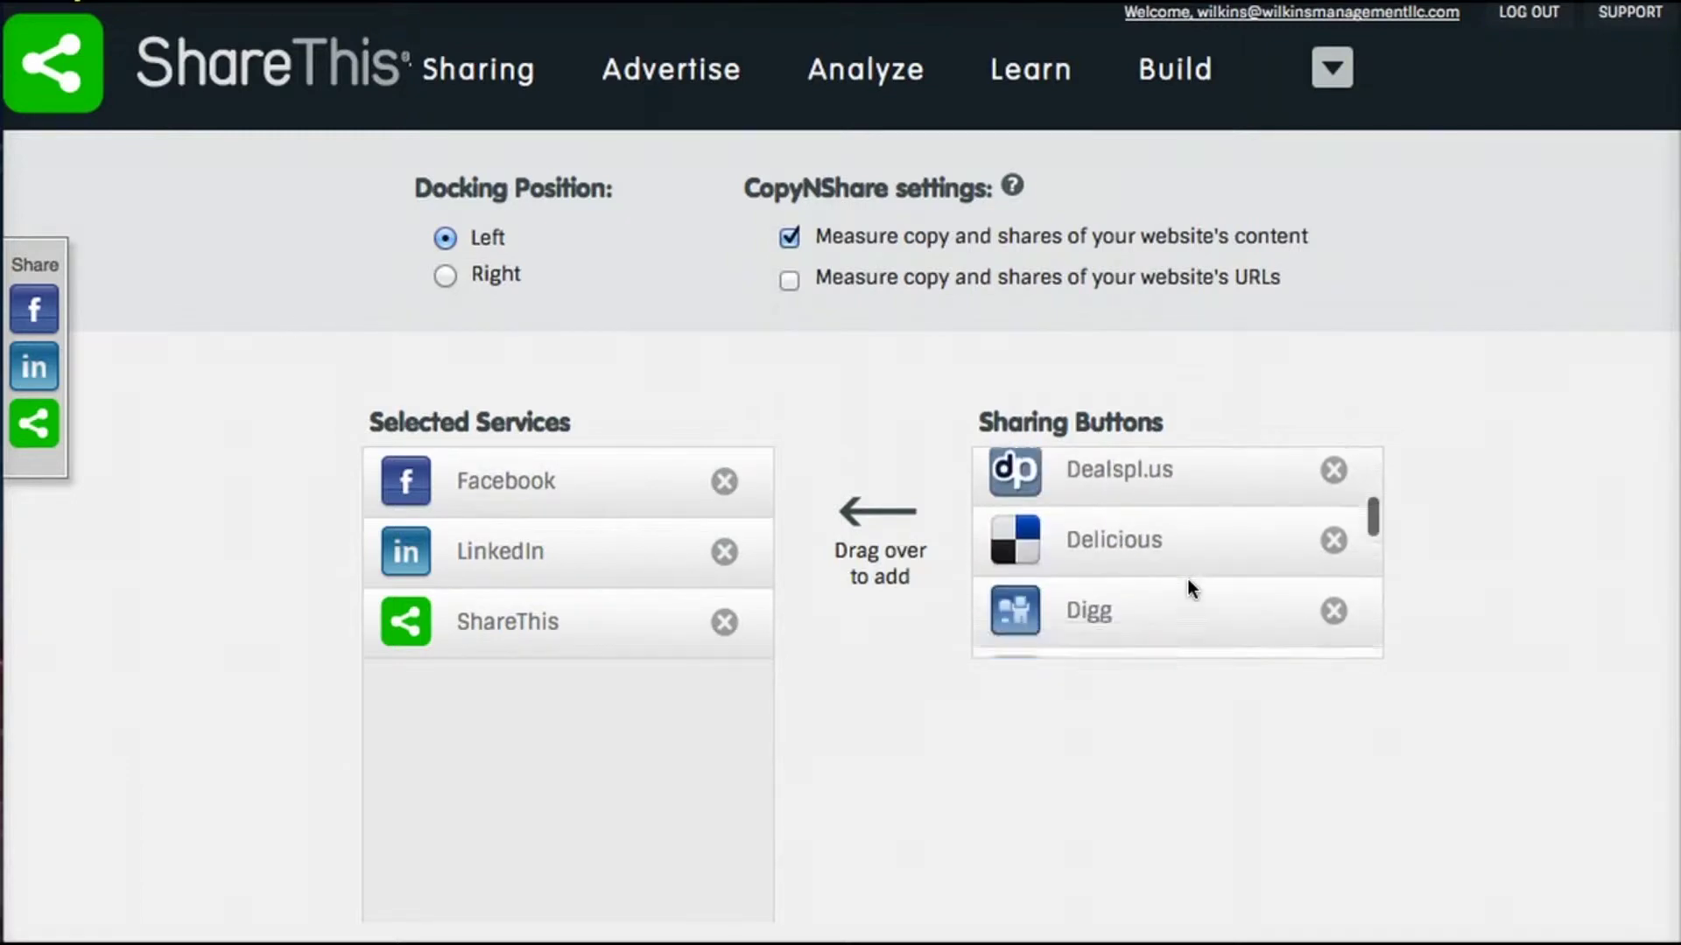
scroll(1188, 579, down, 1)
scroll(1187, 579, down, 1)
scroll(1187, 579, down, 1)
scroll(1187, 579, down, 2)
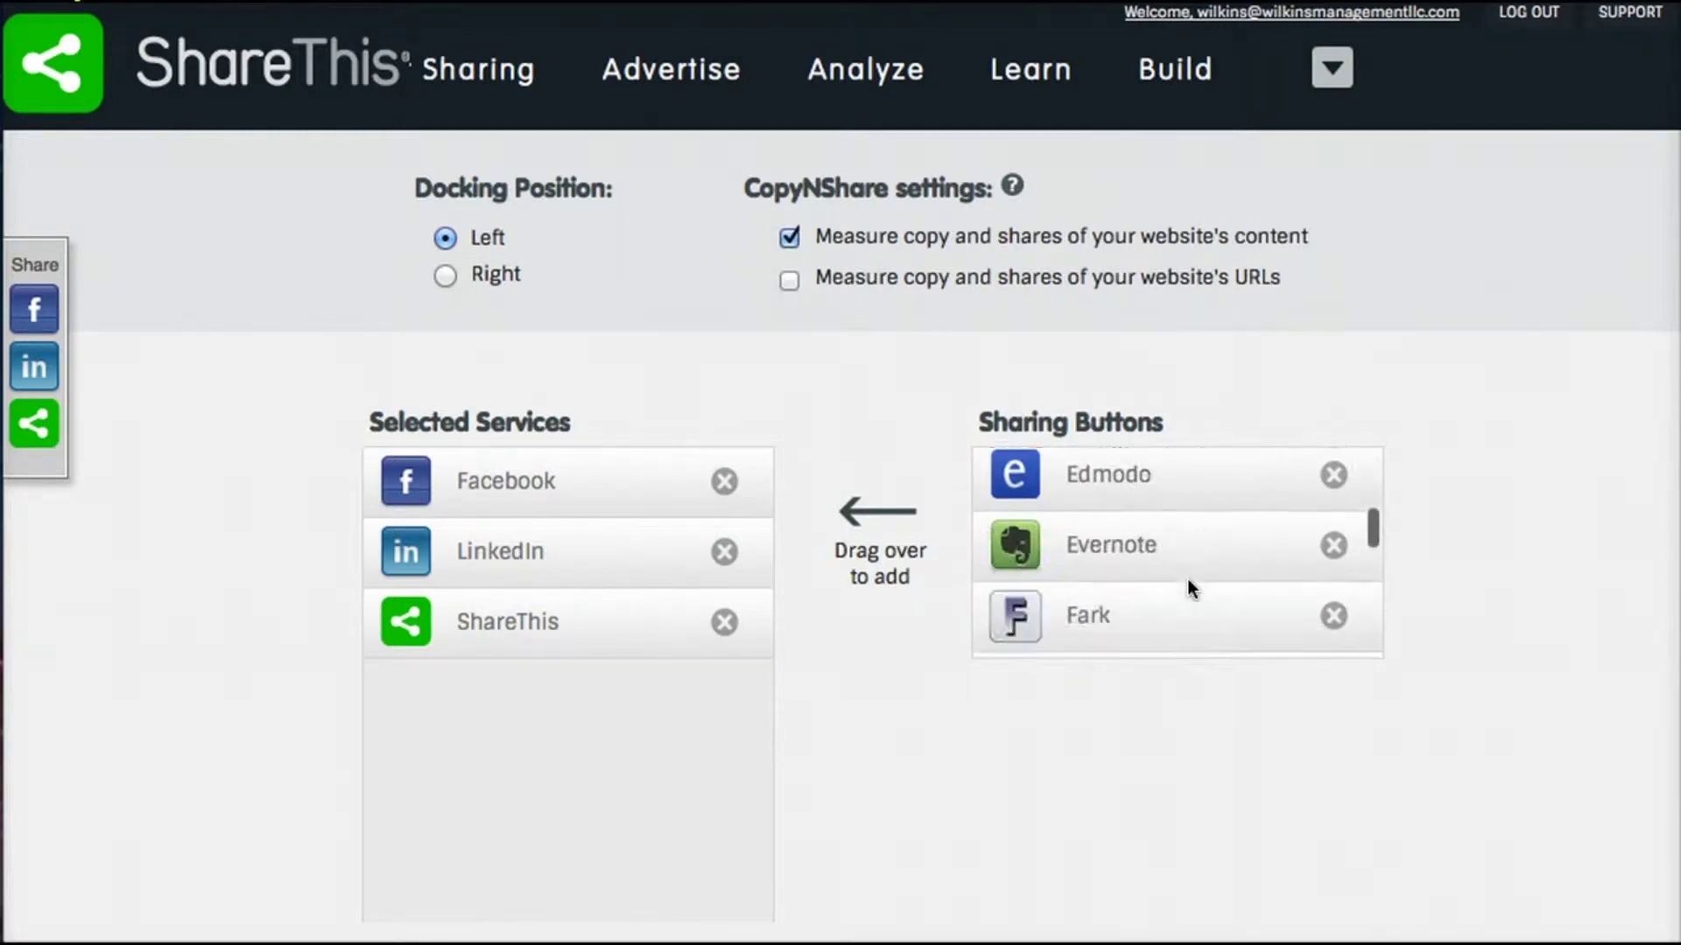
scroll(1187, 579, down, 2)
scroll(1188, 580, down, 1)
scroll(1187, 579, down, 2)
scroll(1188, 579, down, 1)
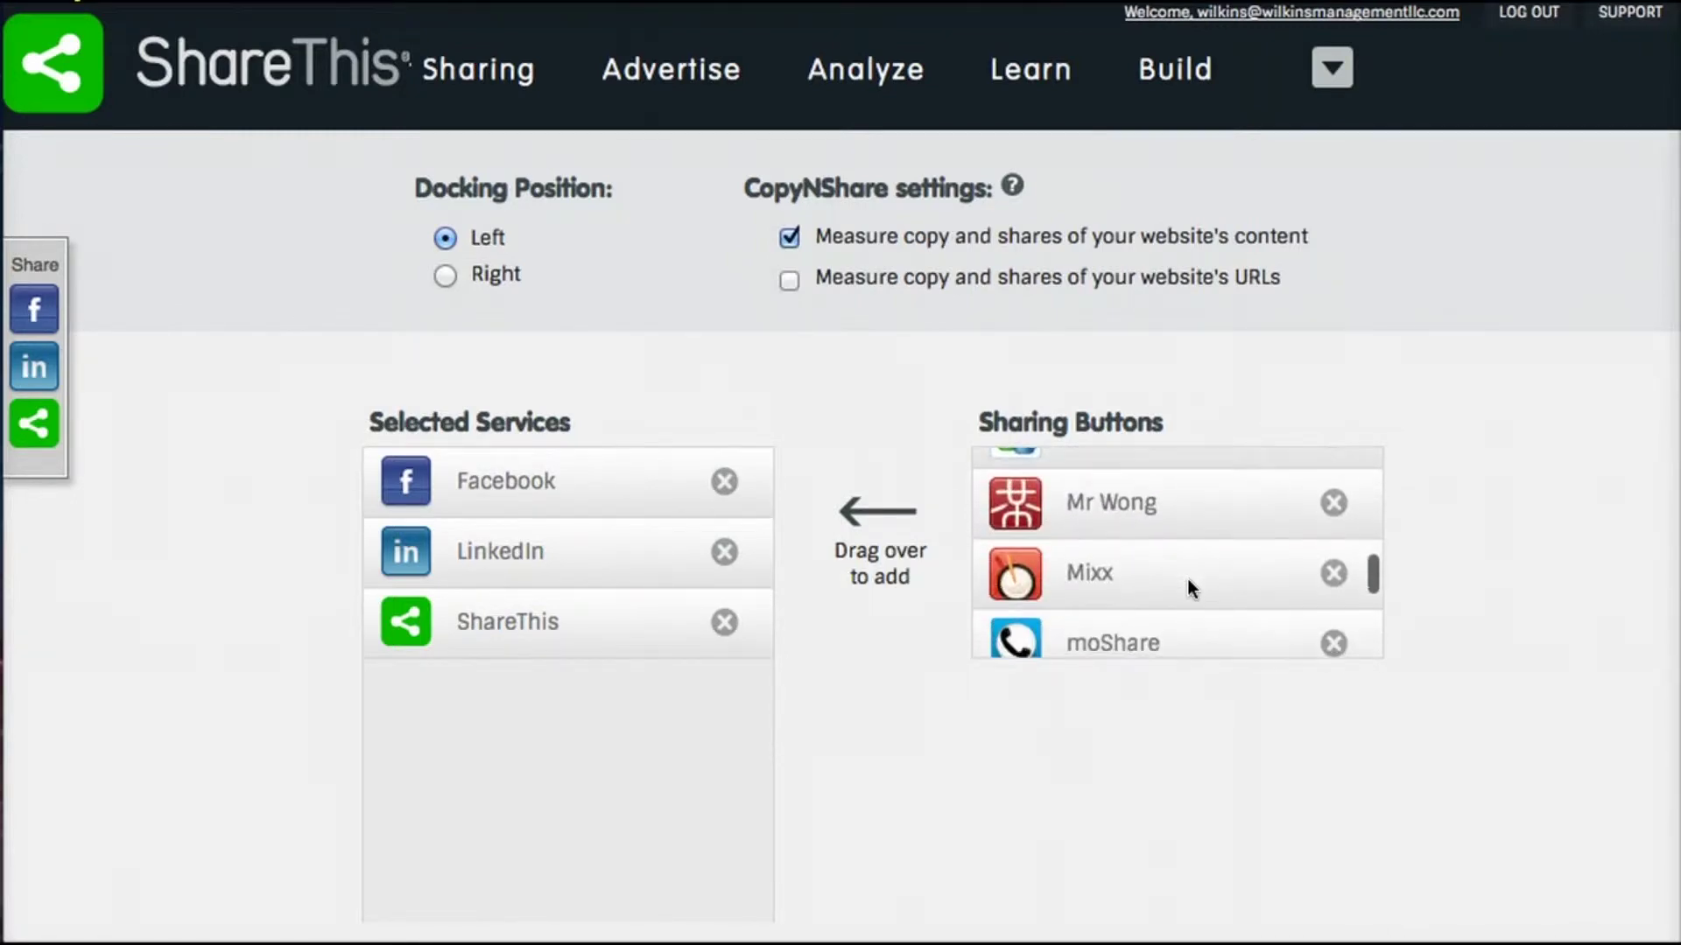
scroll(1188, 580, up, 15)
scroll(1187, 579, down, 2)
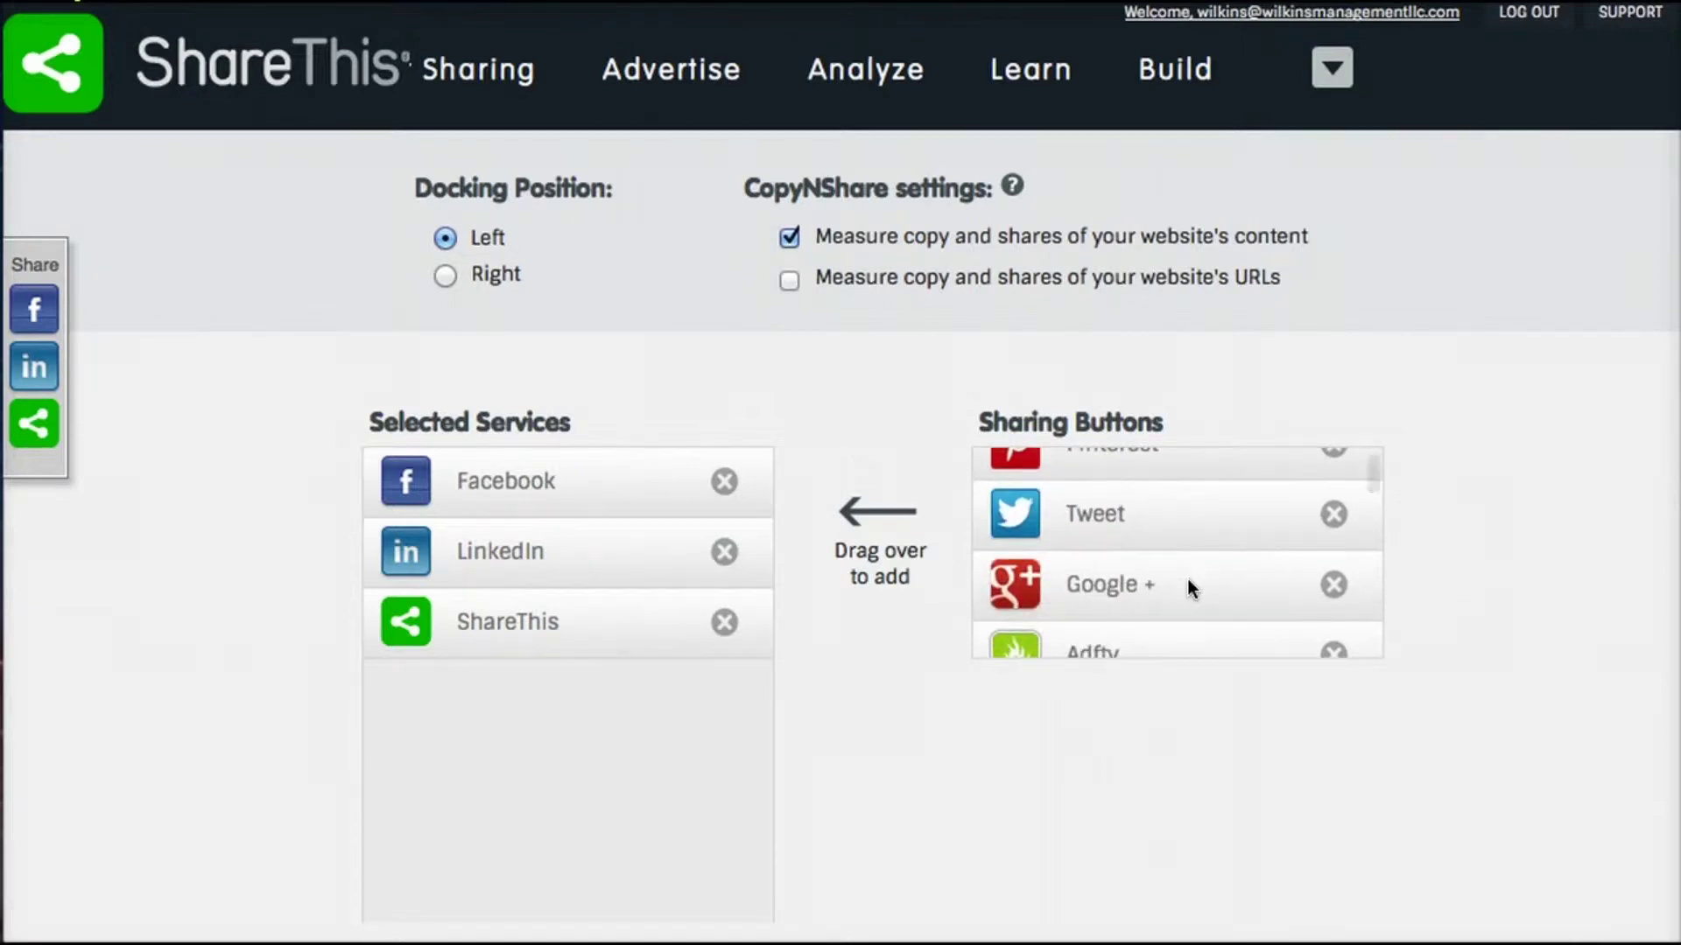
drag(1187, 579, 560, 729)
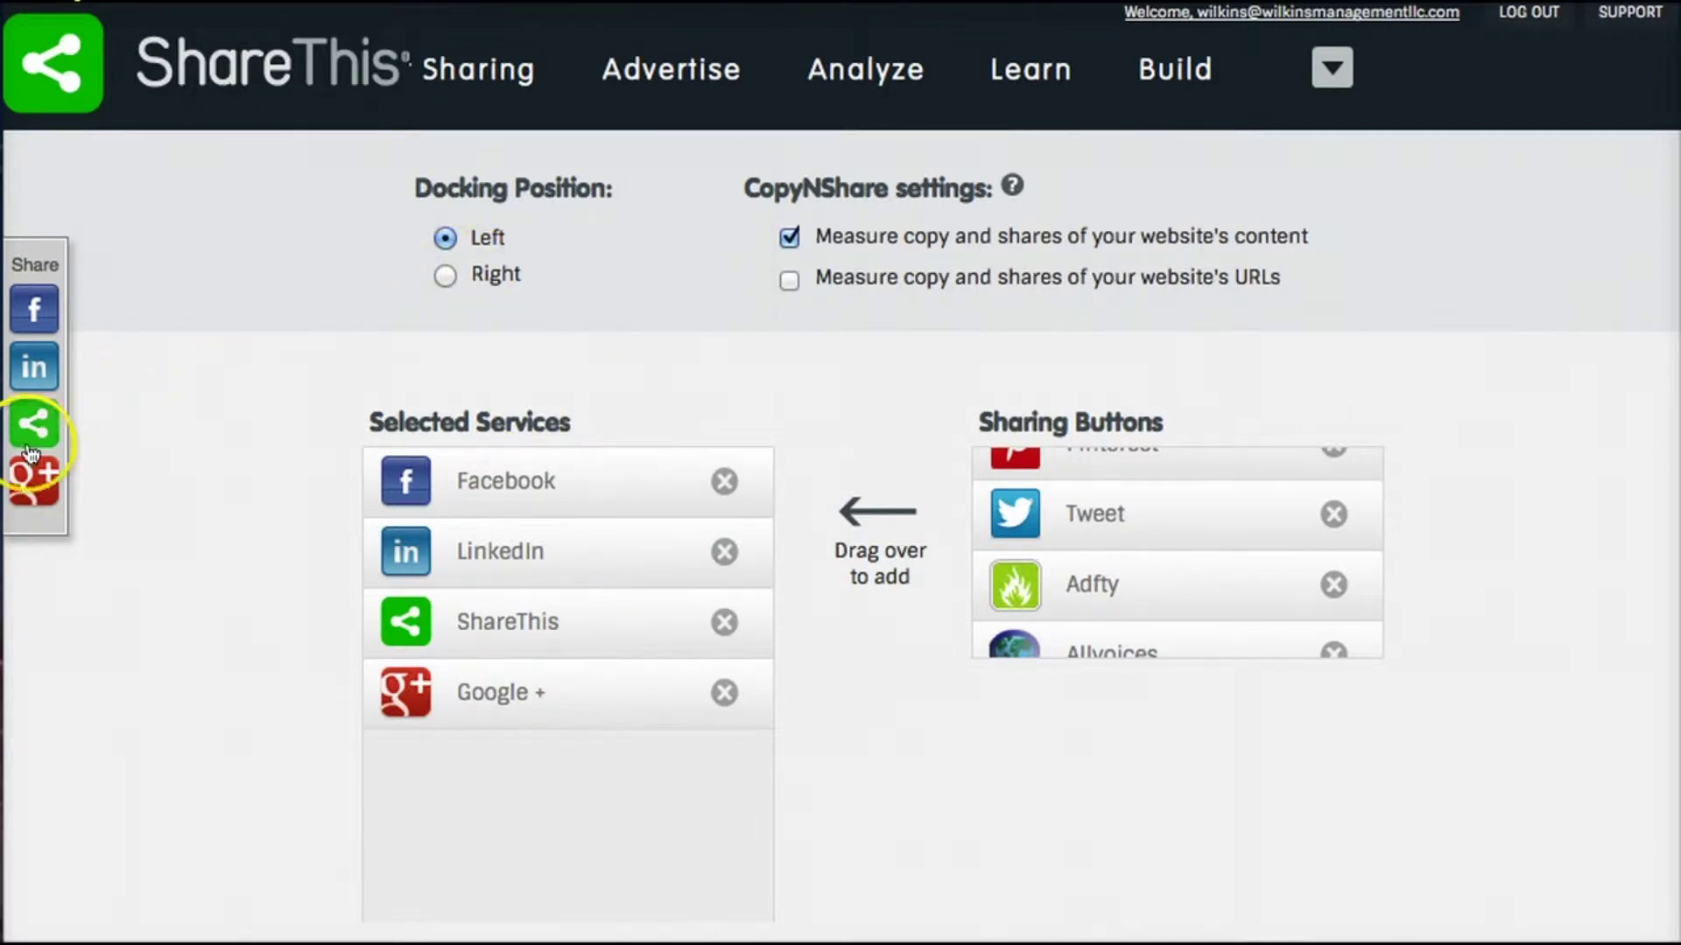
Dock the share bar on the left, measure URL copies and shares, then get the code
click(446, 278)
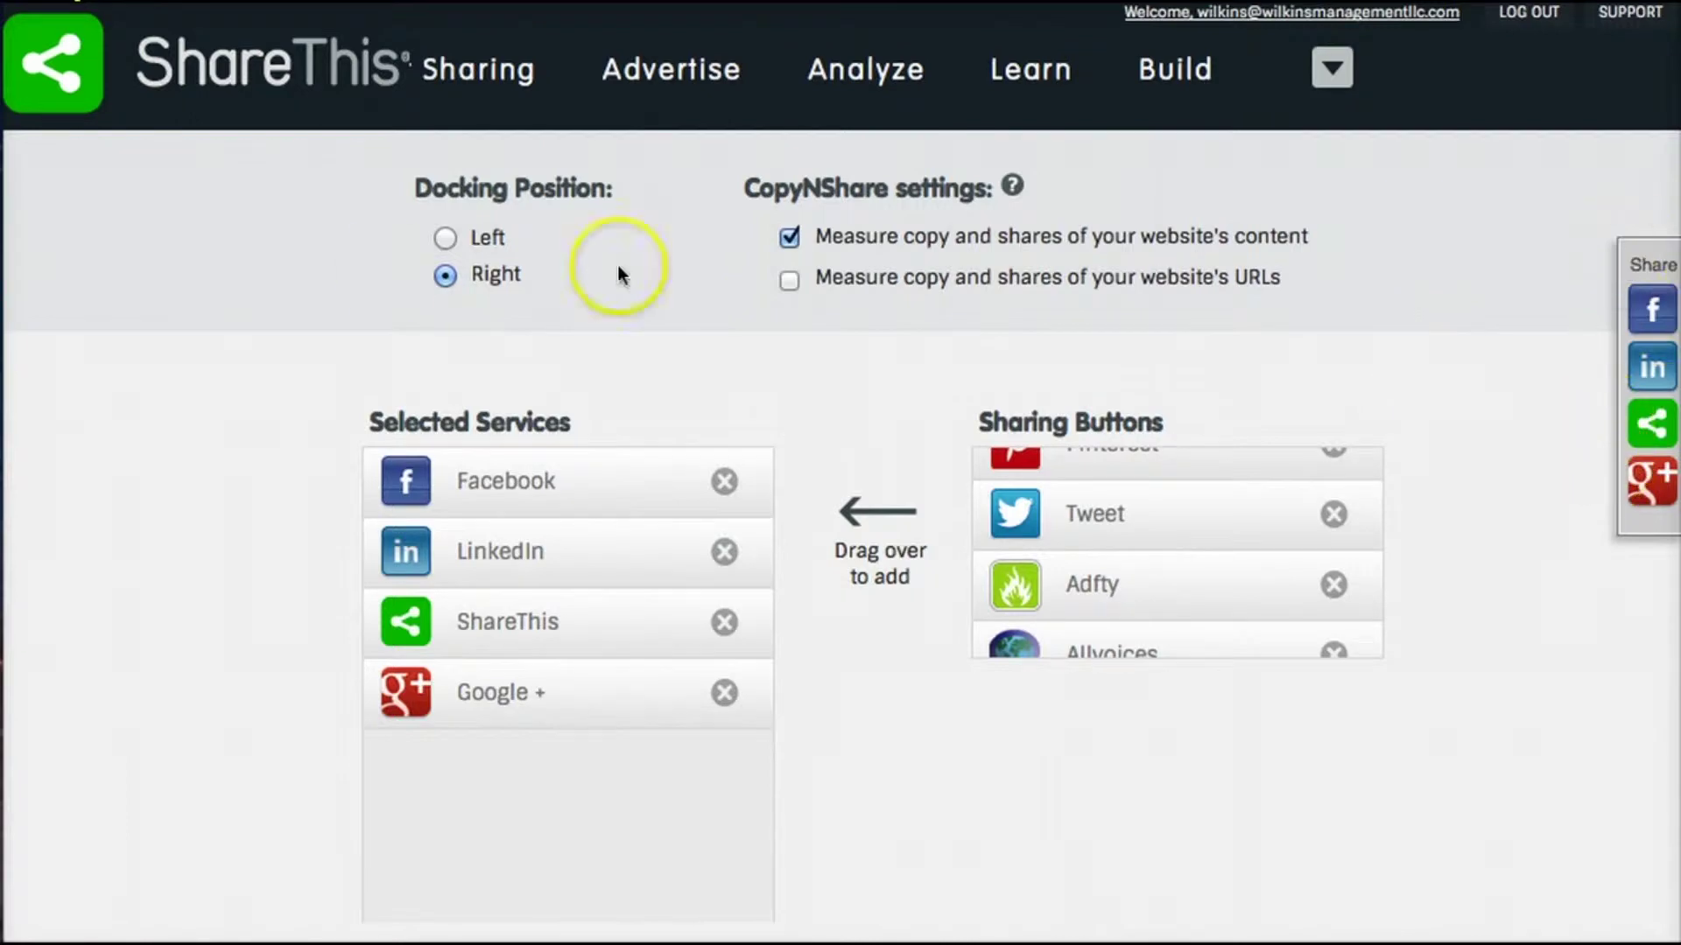
click(449, 239)
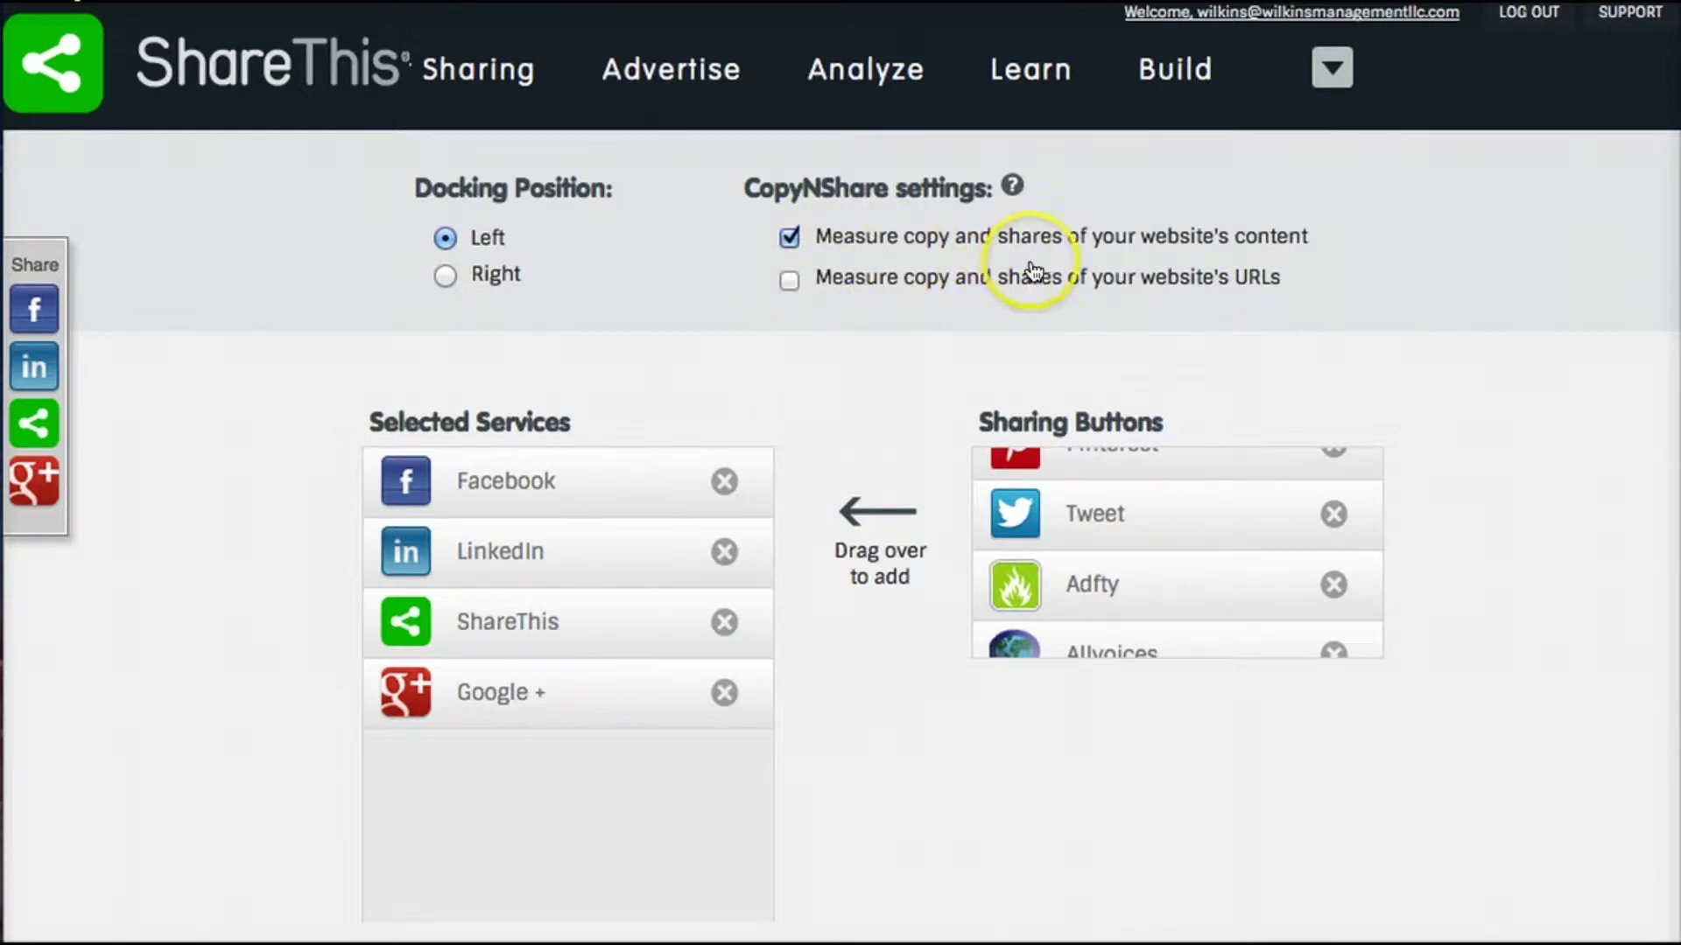
click(790, 279)
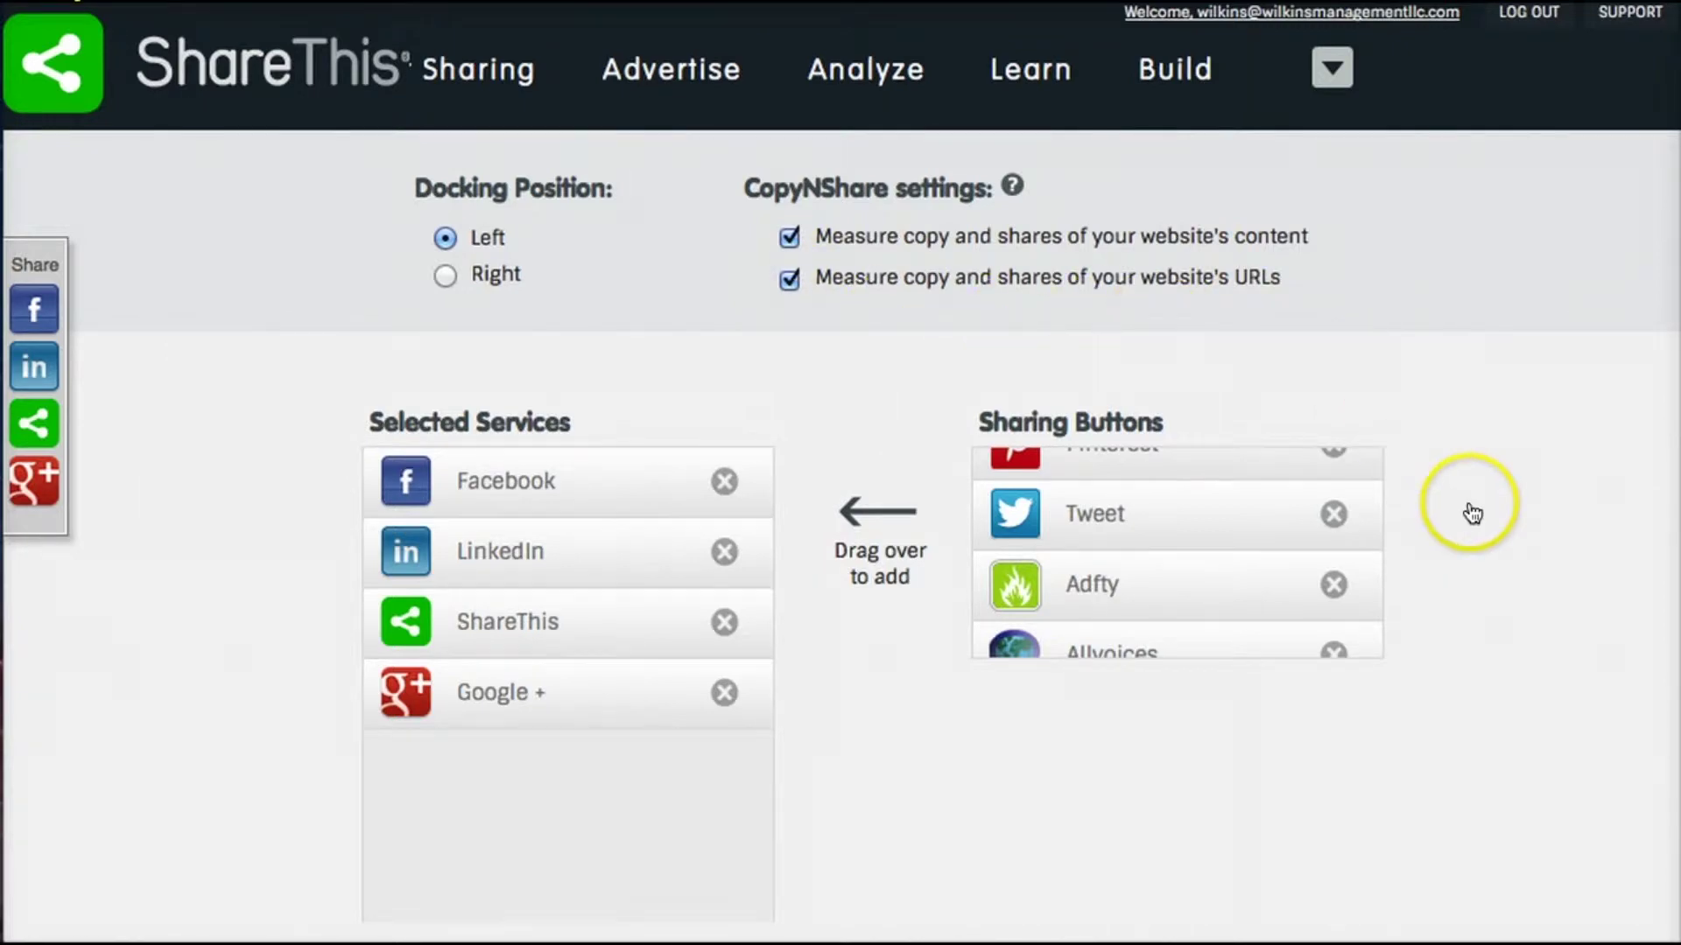
scroll(1465, 513, down, 3)
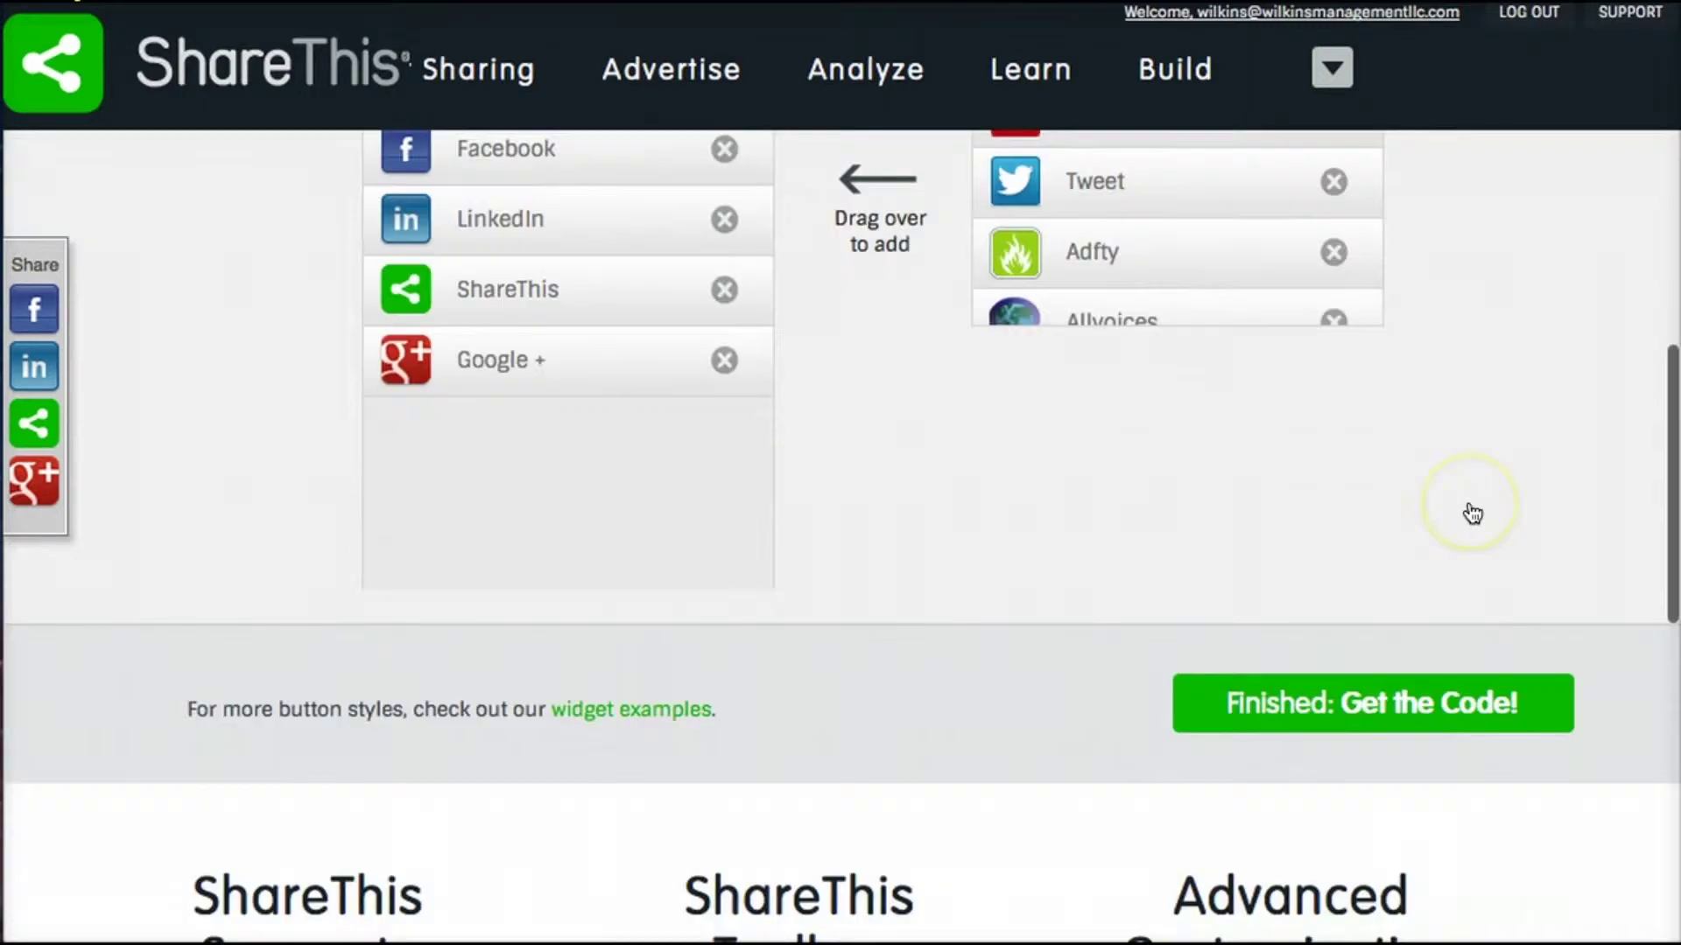
click(1291, 700)
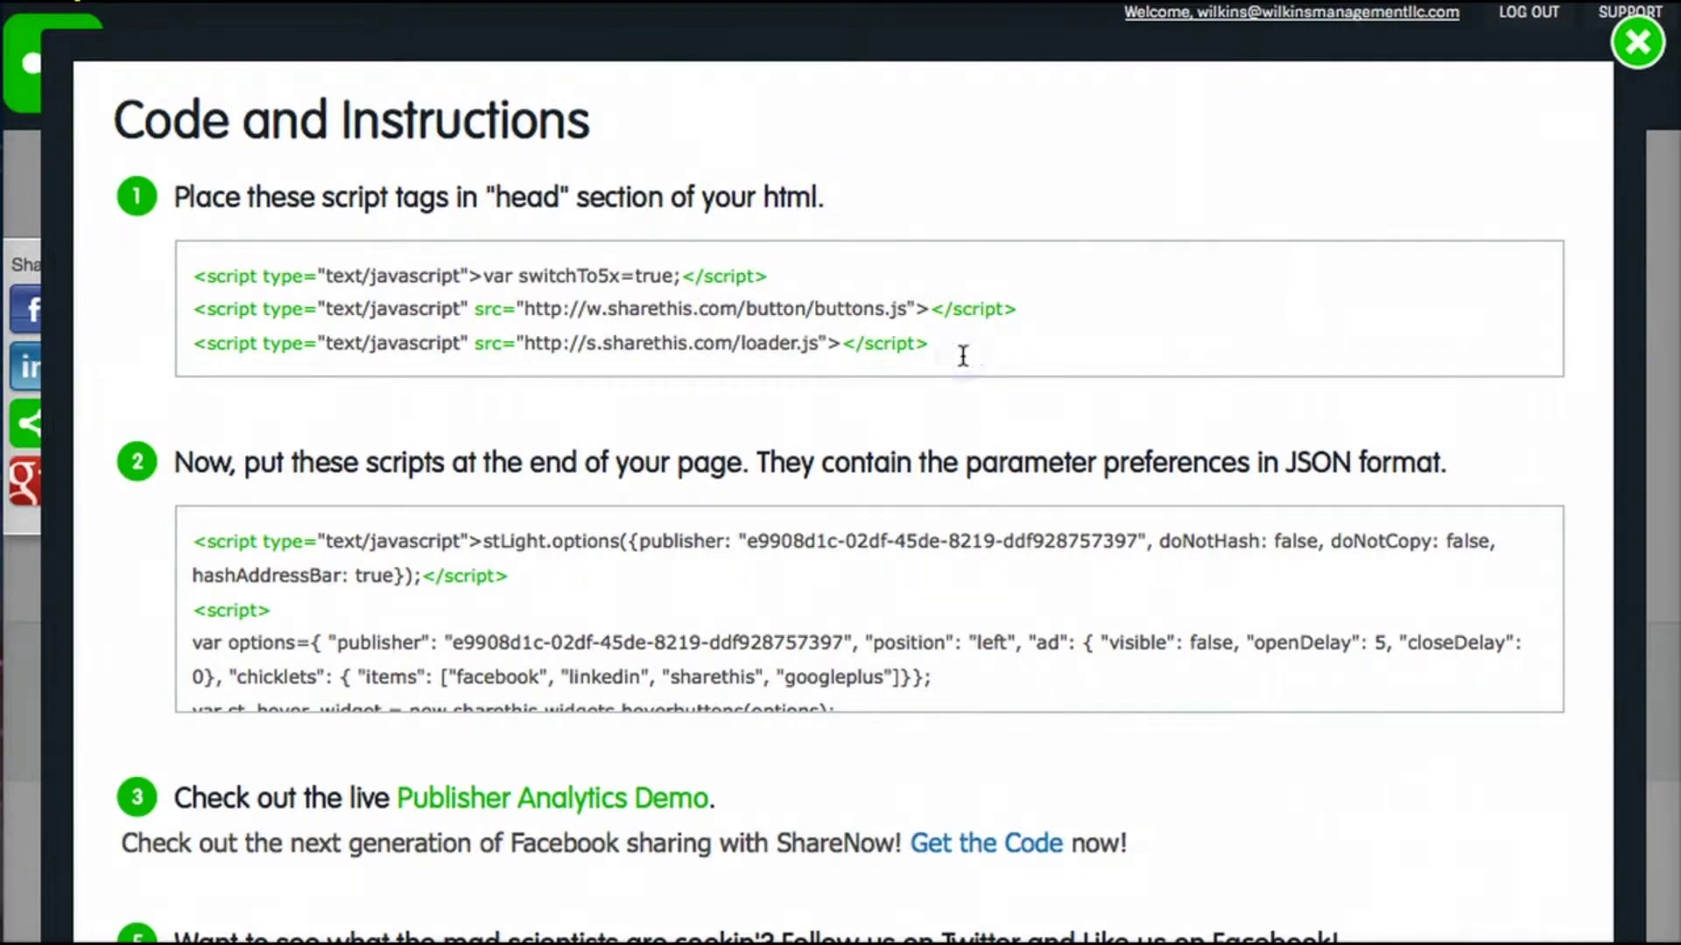
scroll(963, 356, down, 1)
mouse_move(946, 299)
mouse_down()
mouse_move(319, 269)
mouse_move(209, 232)
mouse_up()
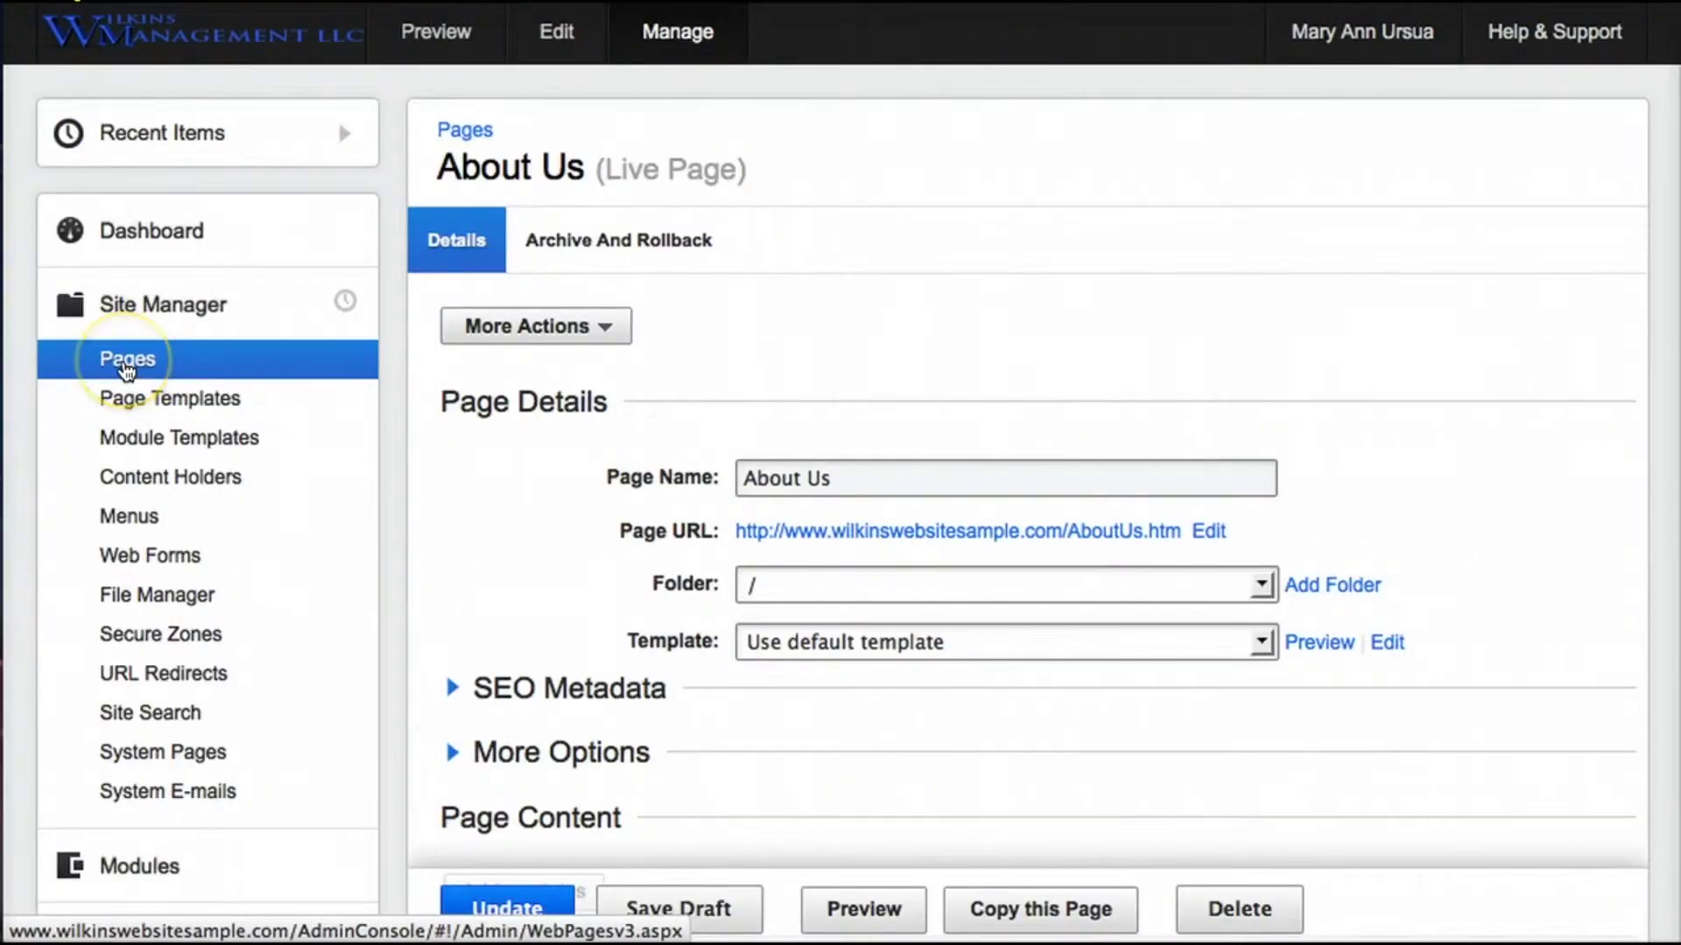
Paste the three ShareThis script tags on a new line after About Us's <head>, then Update
click(514, 538)
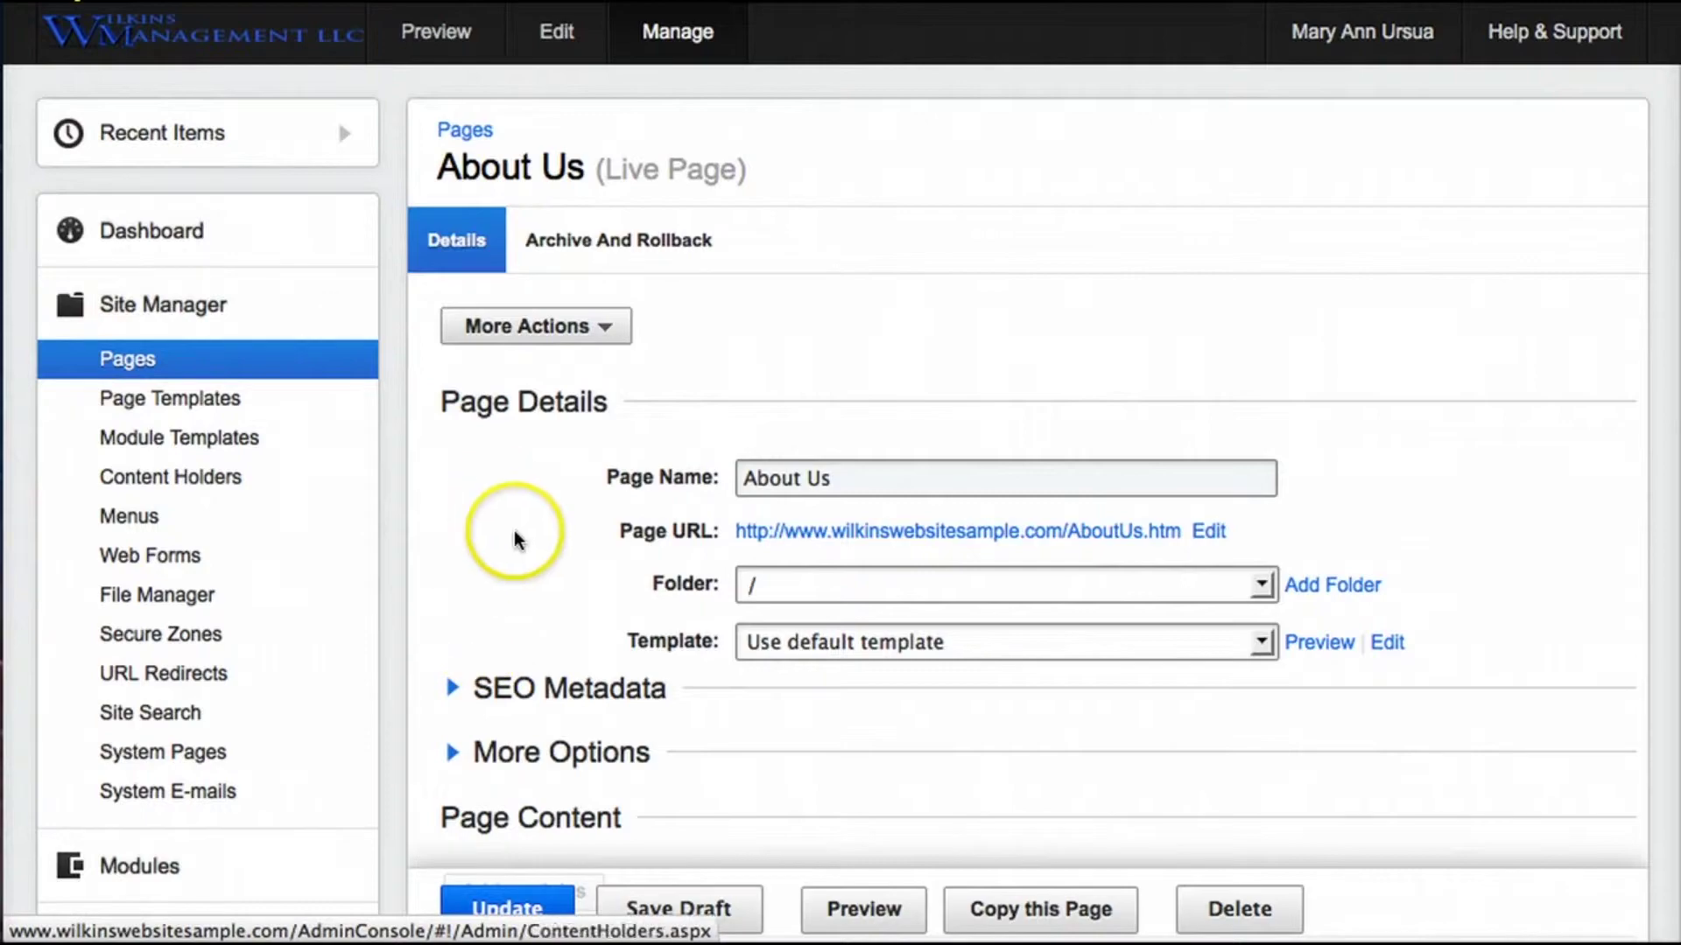
scroll(515, 539, down, 4)
scroll(517, 539, down, 1)
scroll(517, 539, down, 3)
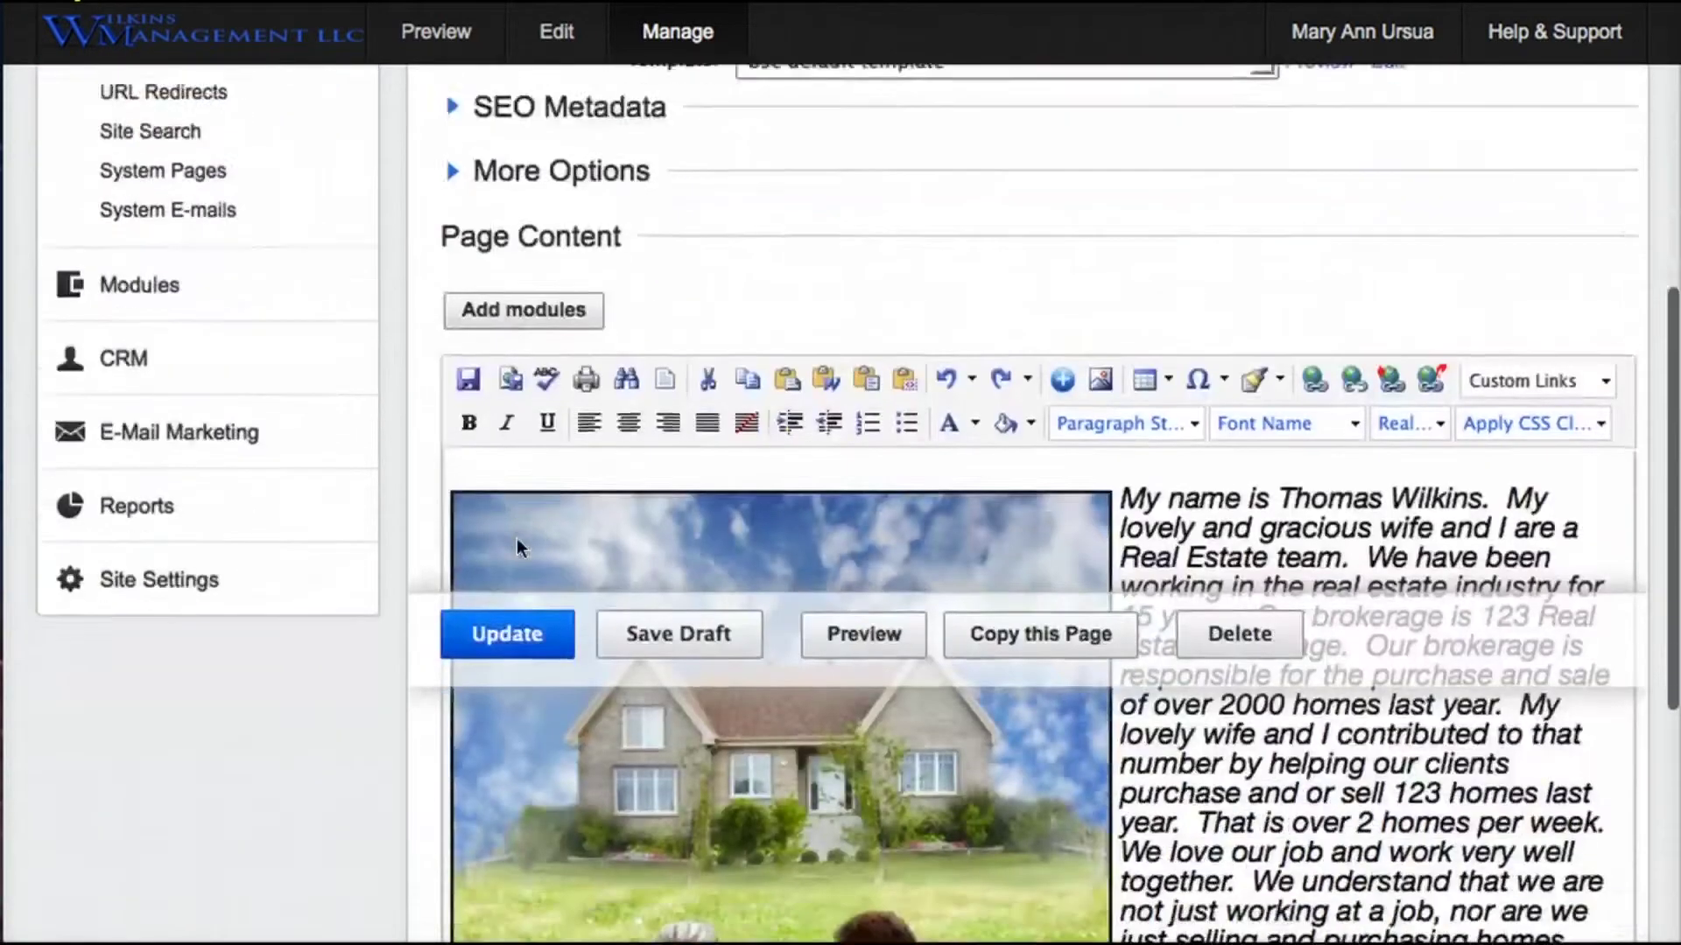
scroll(517, 539, down, 1)
scroll(517, 539, down, 1)
scroll(517, 538, down, 4)
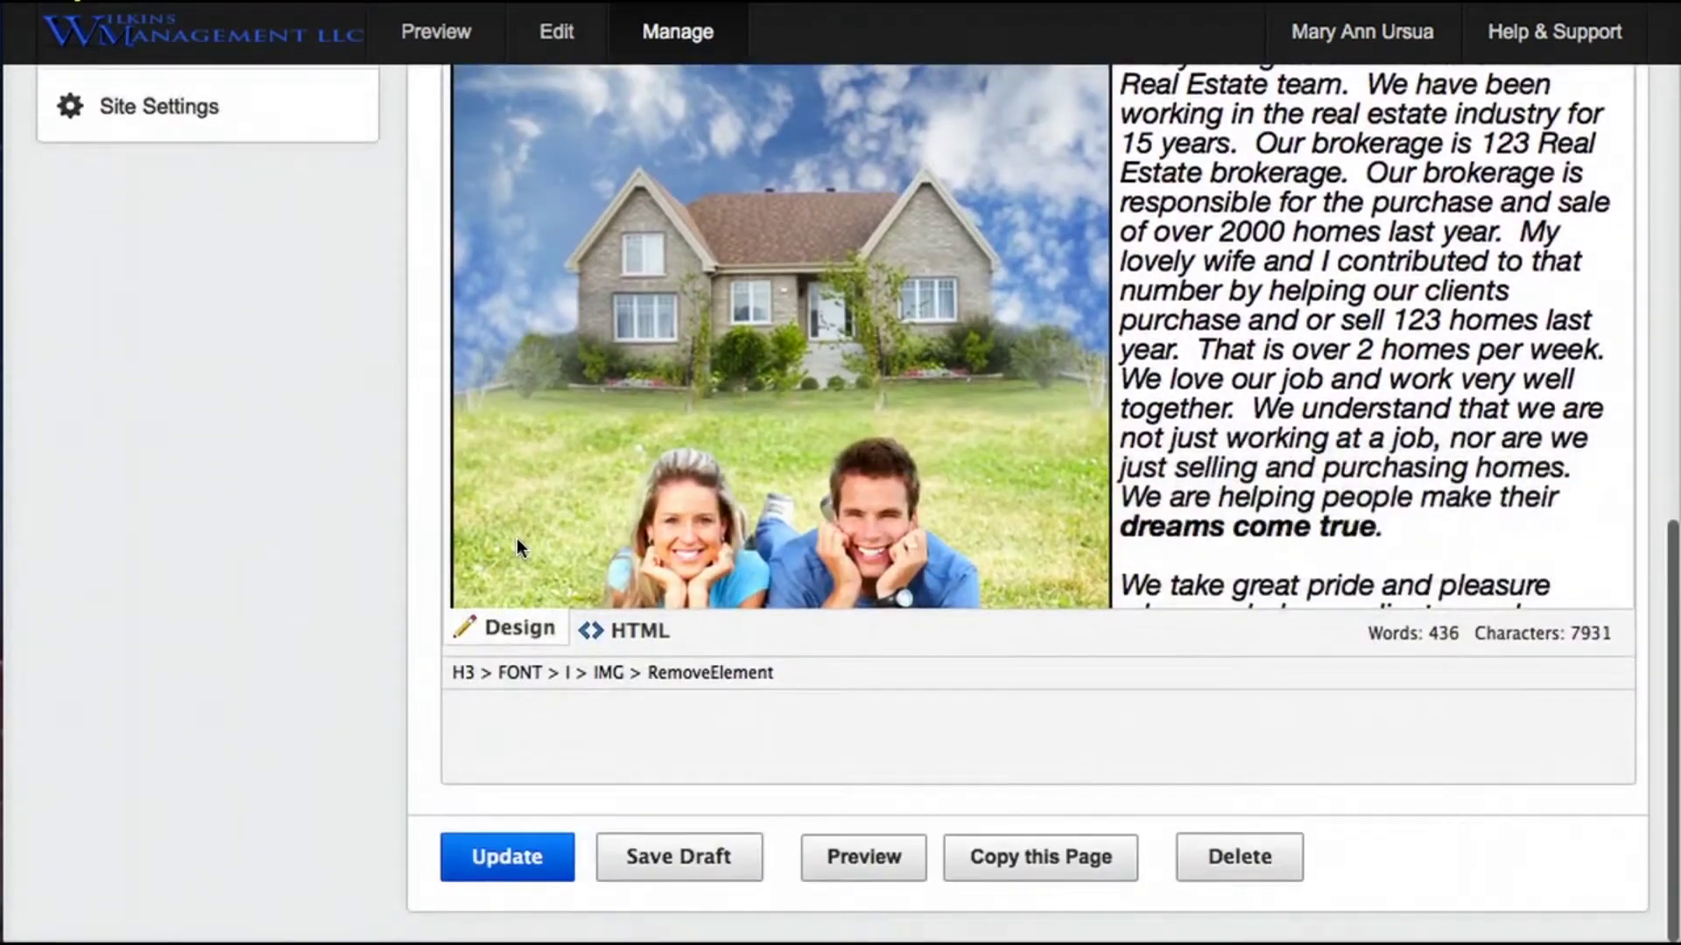
click(635, 637)
click(802, 432)
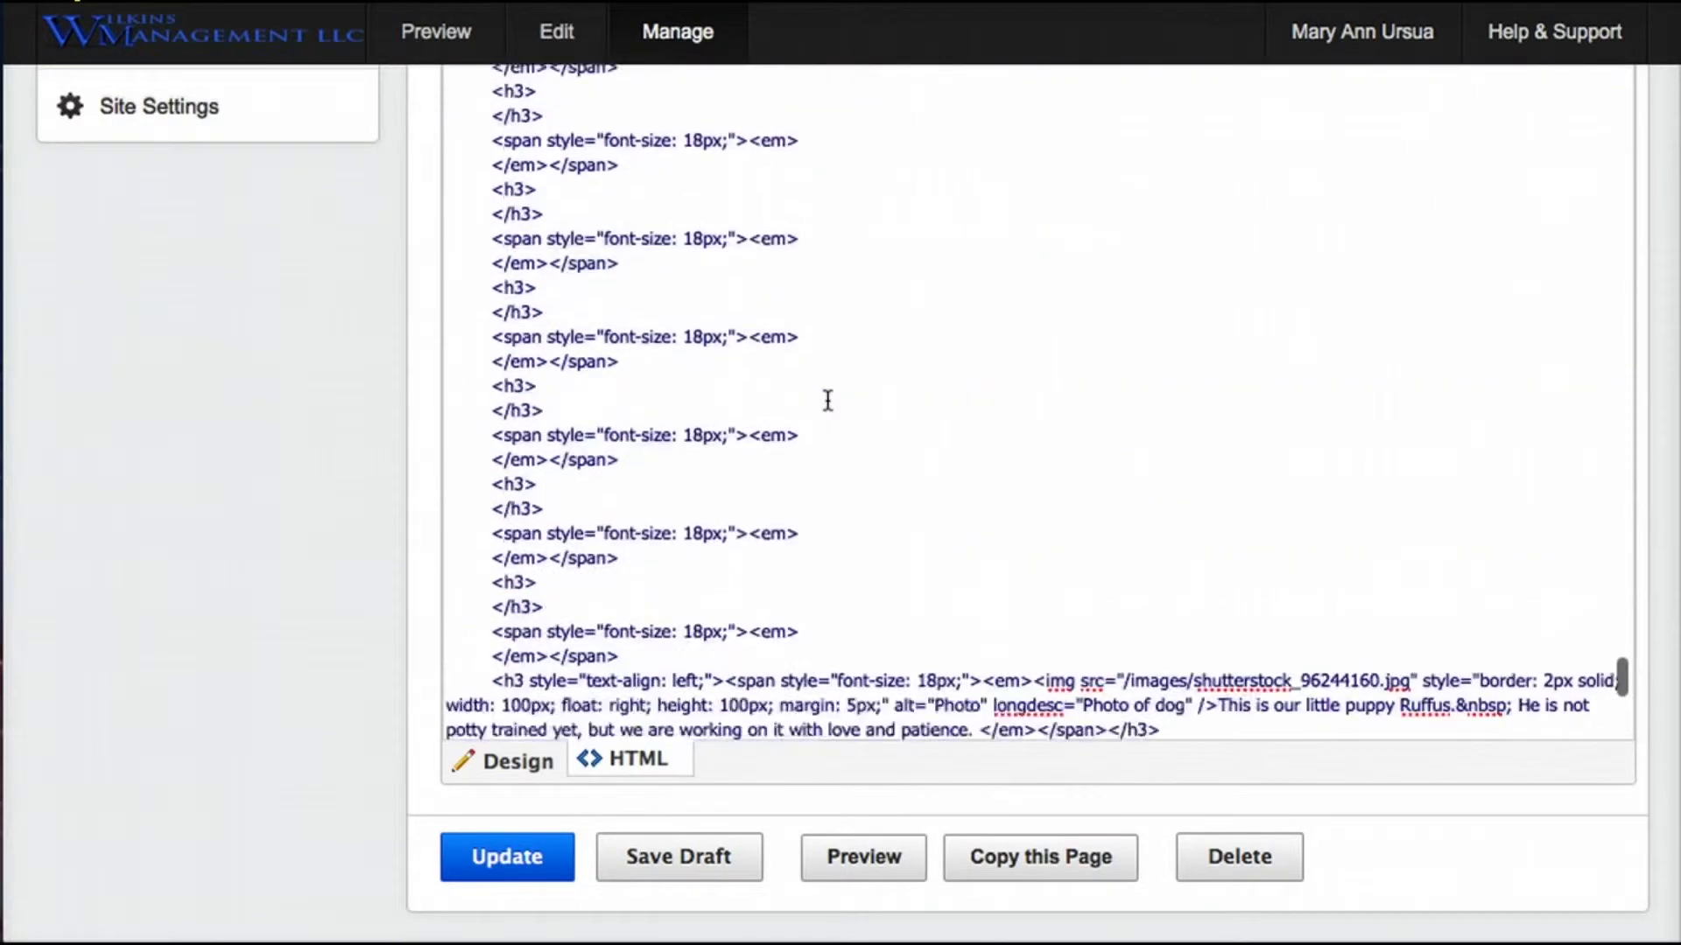
scroll(827, 401, up, 3)
scroll(827, 401, up, 3)
scroll(828, 400, up, 2)
scroll(827, 401, up, 2)
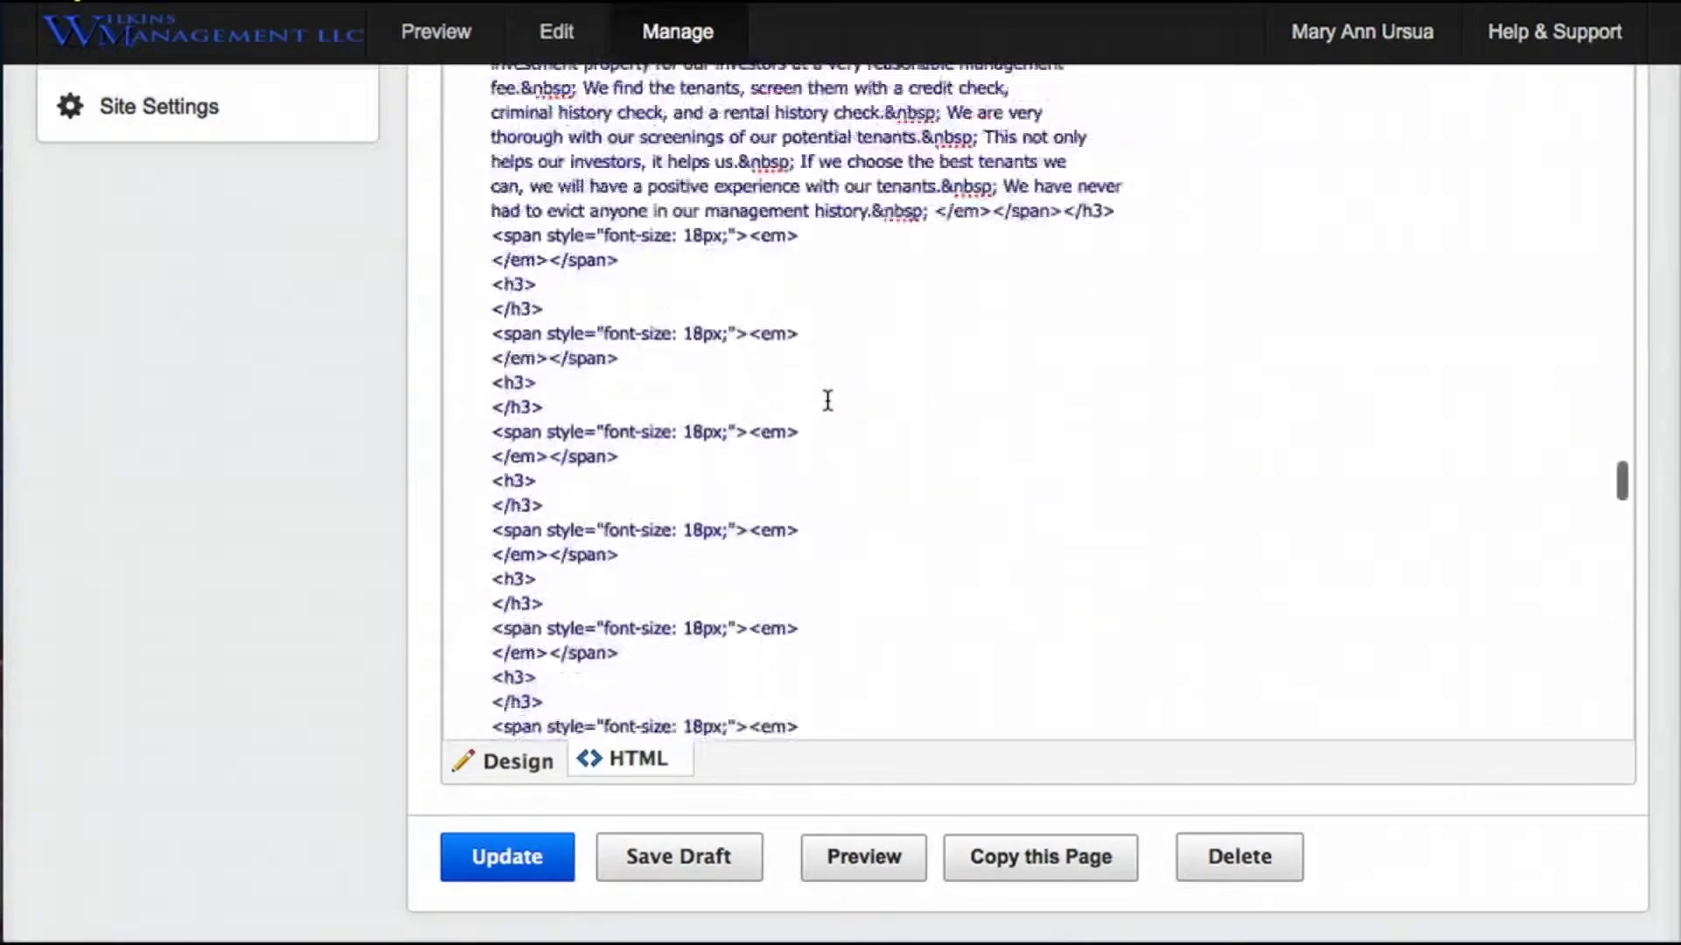
scroll(827, 400, up, 3)
scroll(828, 400, up, 2)
scroll(828, 400, up, 3)
scroll(828, 401, up, 2)
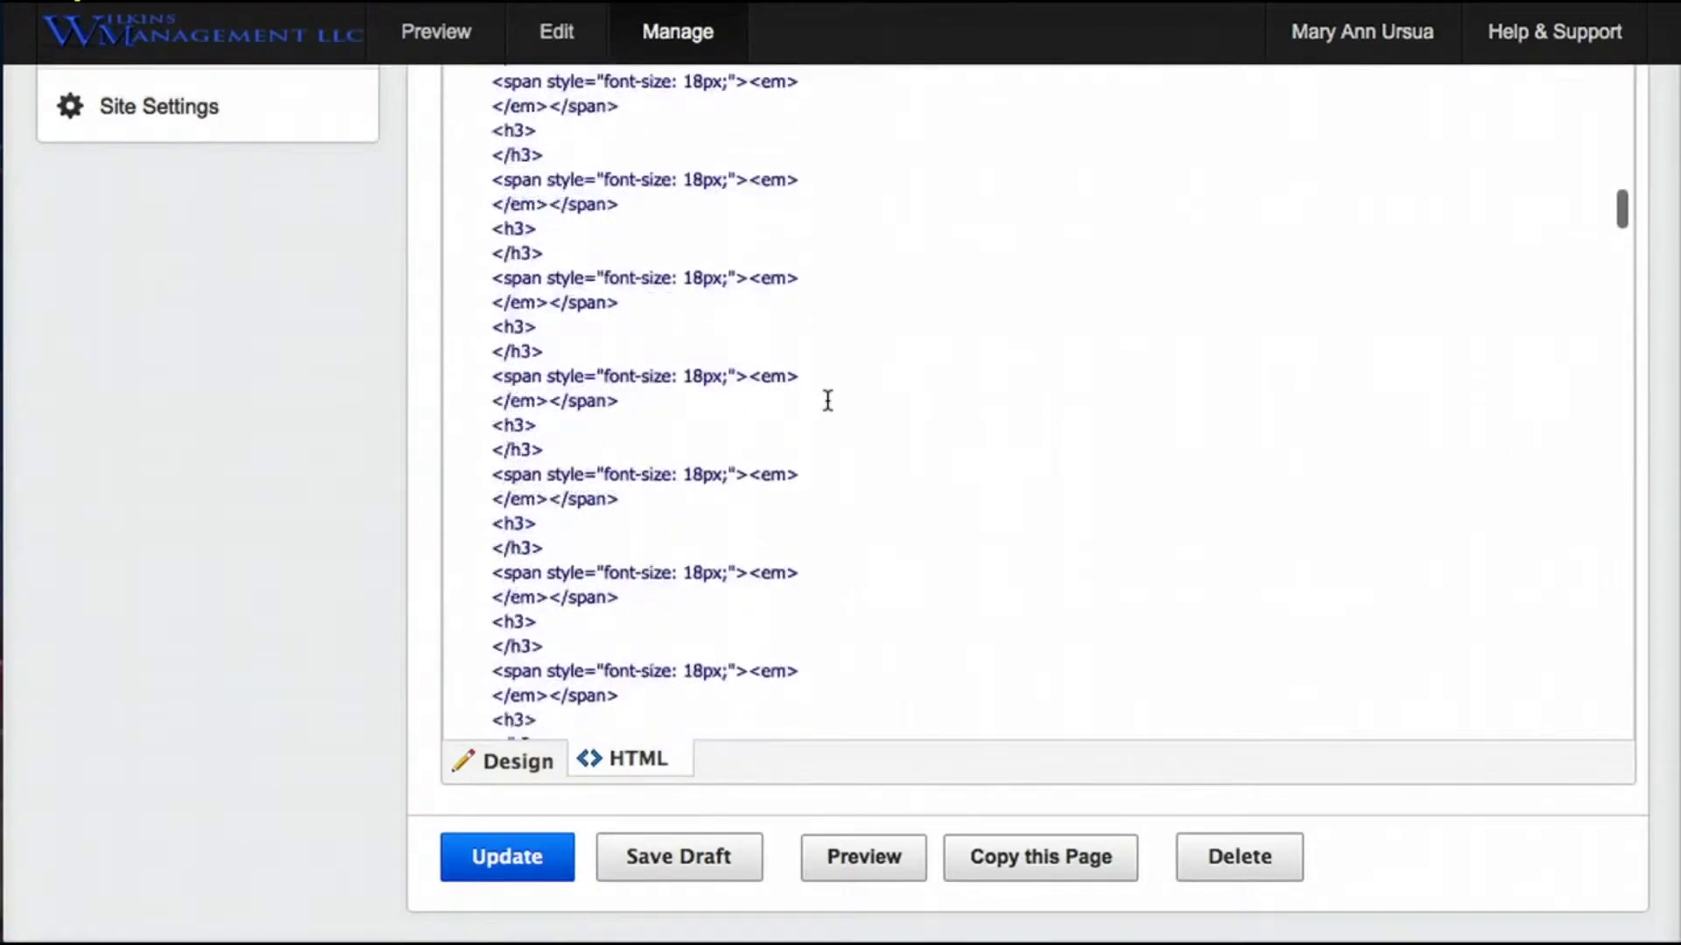
scroll(828, 401, up, 3)
scroll(827, 401, up, 2)
scroll(827, 400, up, 3)
scroll(827, 401, up, 2)
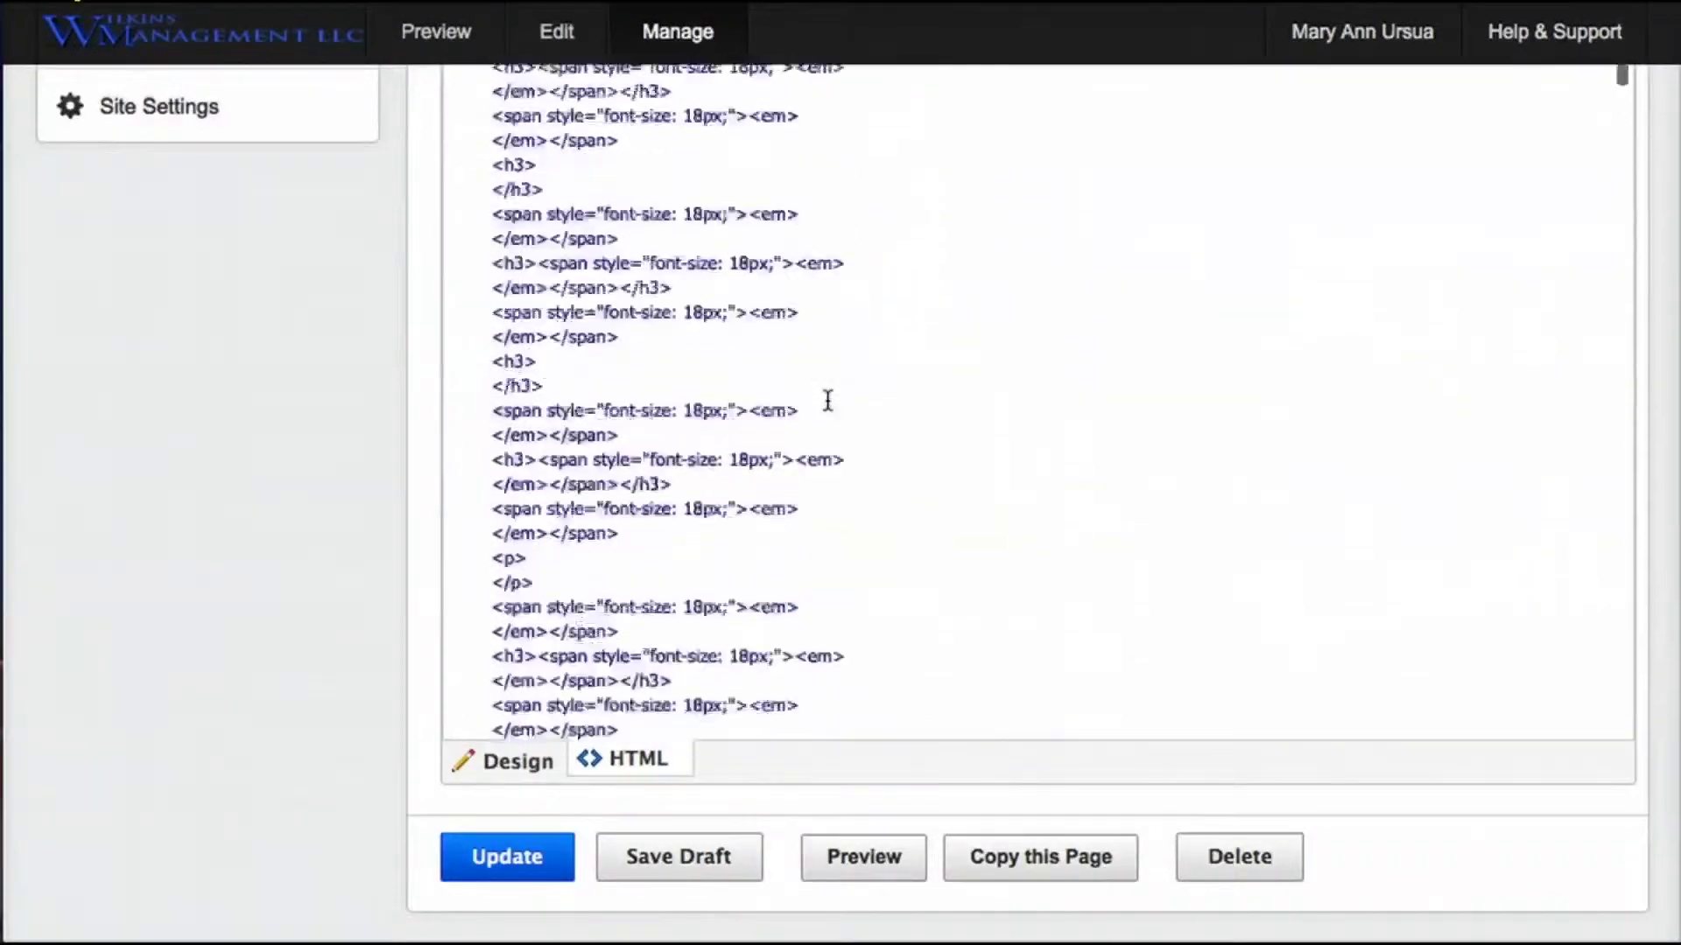
scroll(828, 401, up, 2)
scroll(827, 401, up, 3)
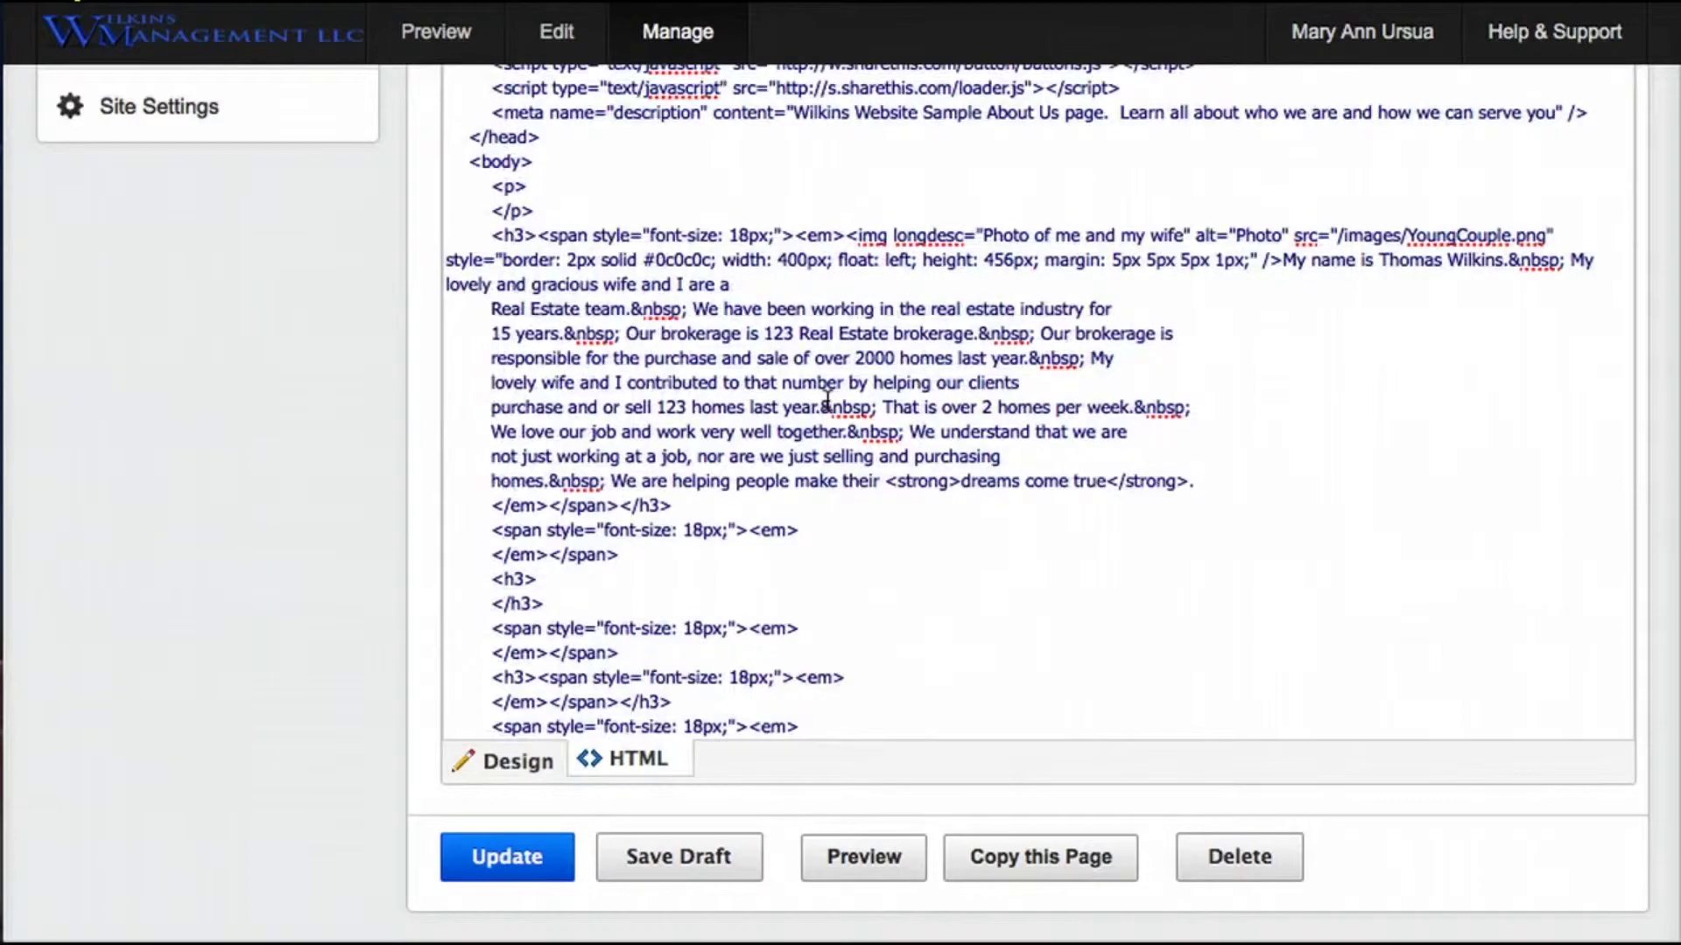
scroll(313, 384, up, 5)
scroll(314, 385, up, 1)
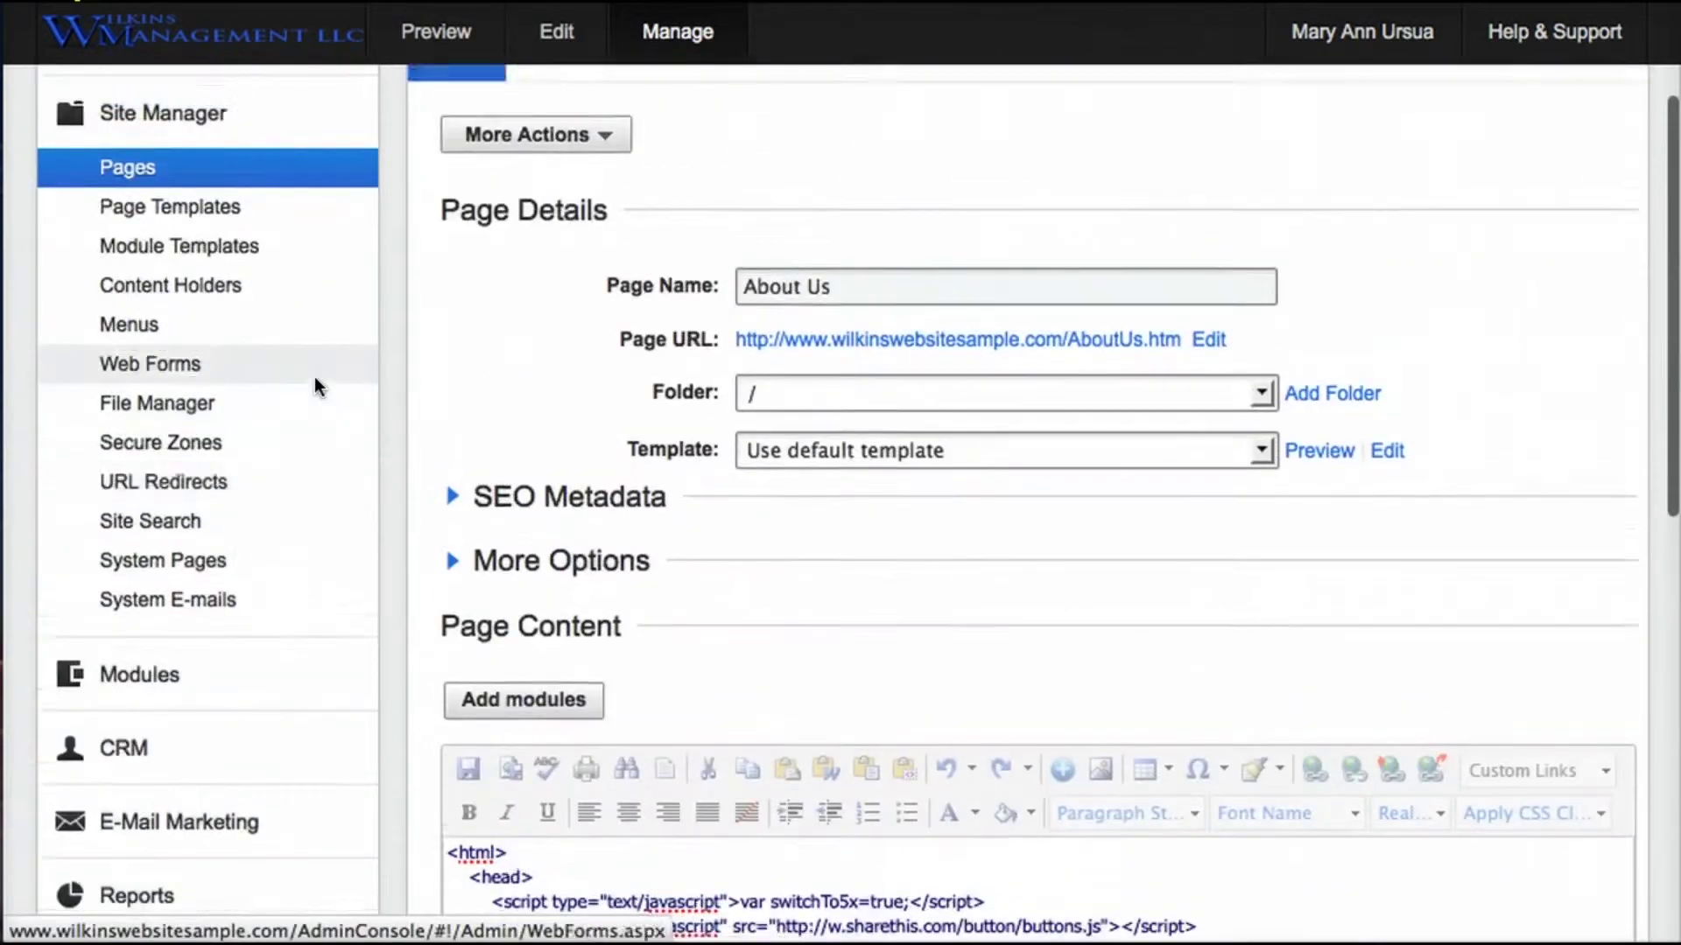
scroll(313, 385, down, 2)
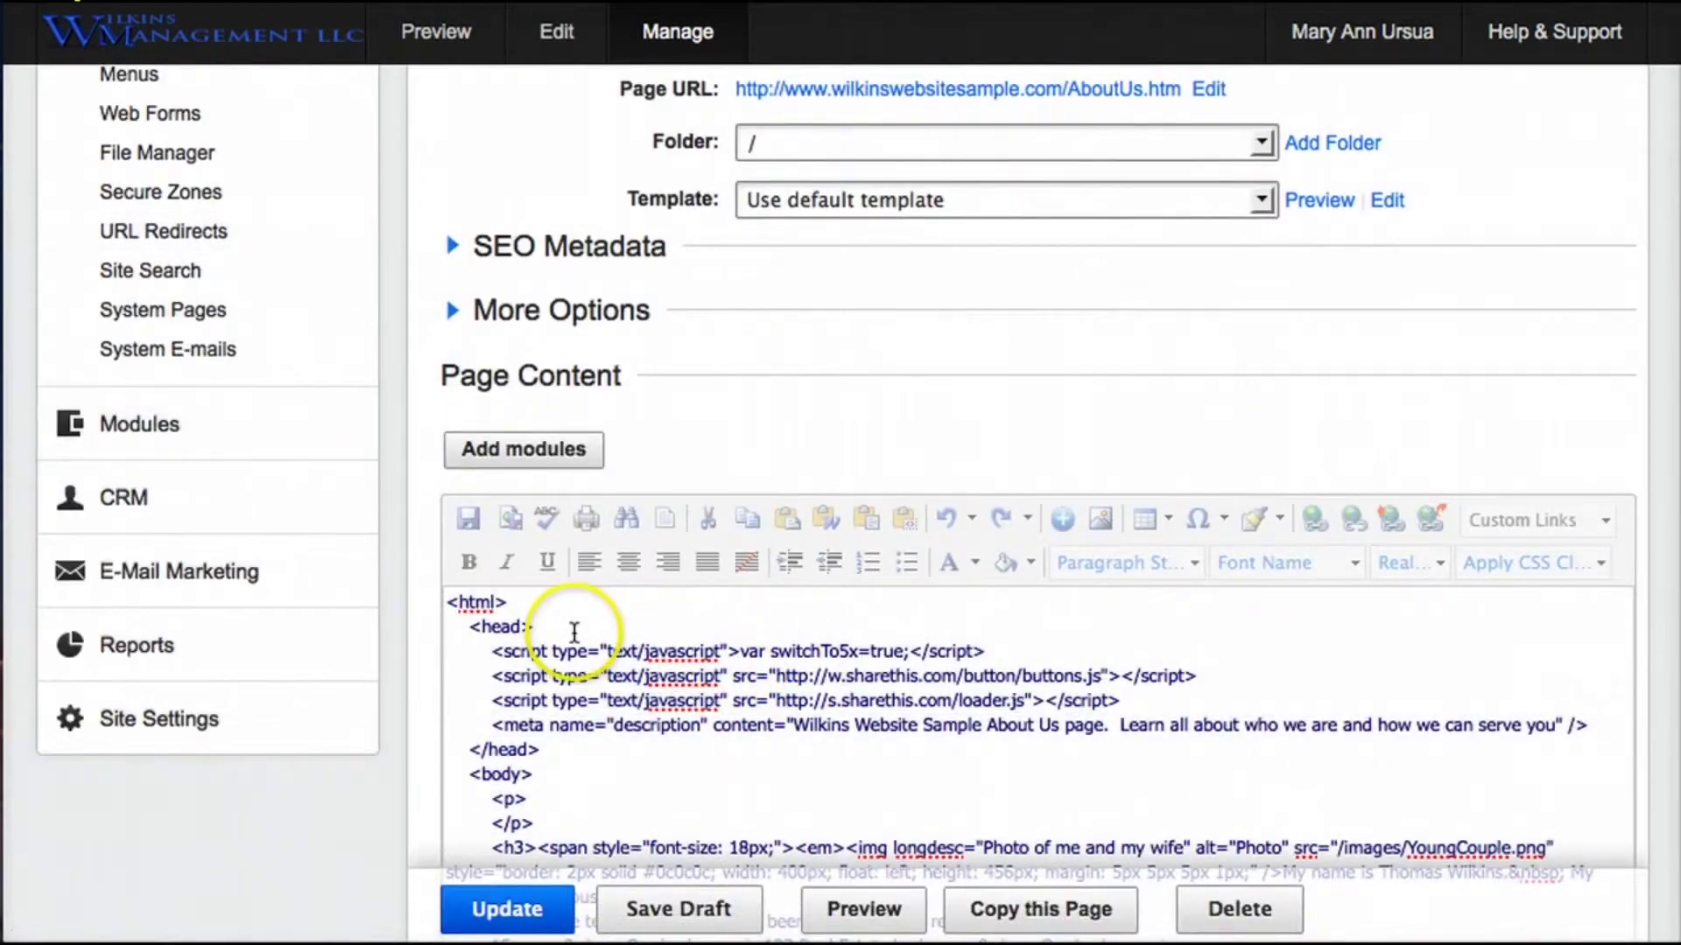
click(571, 631)
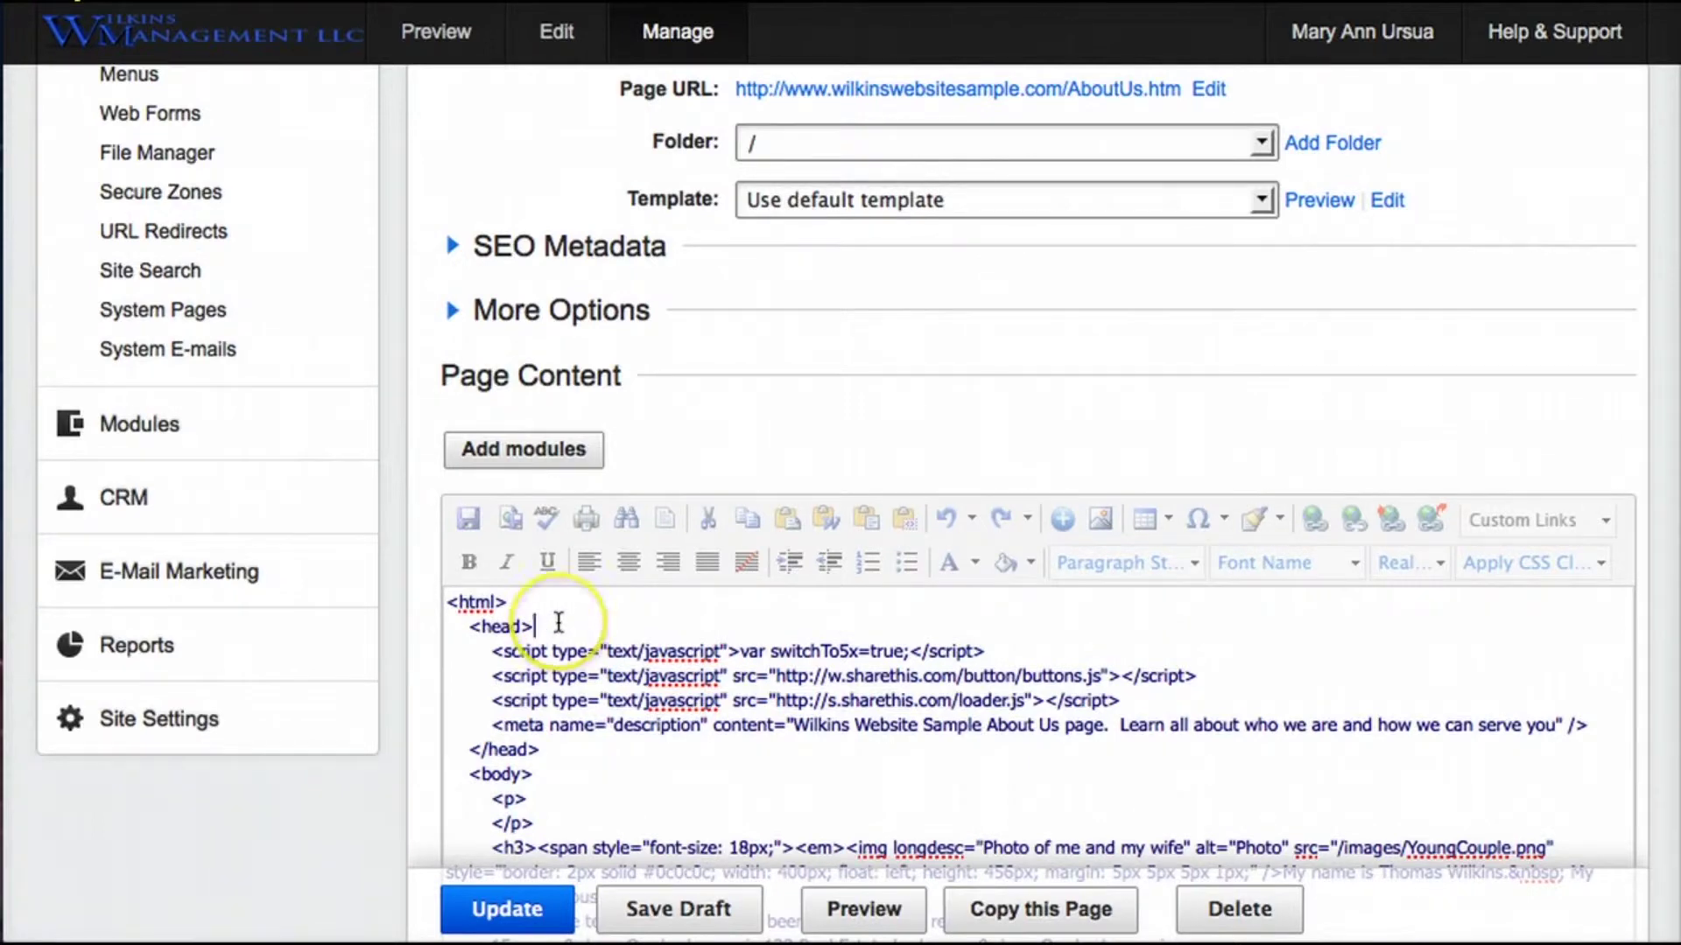
key(Return)
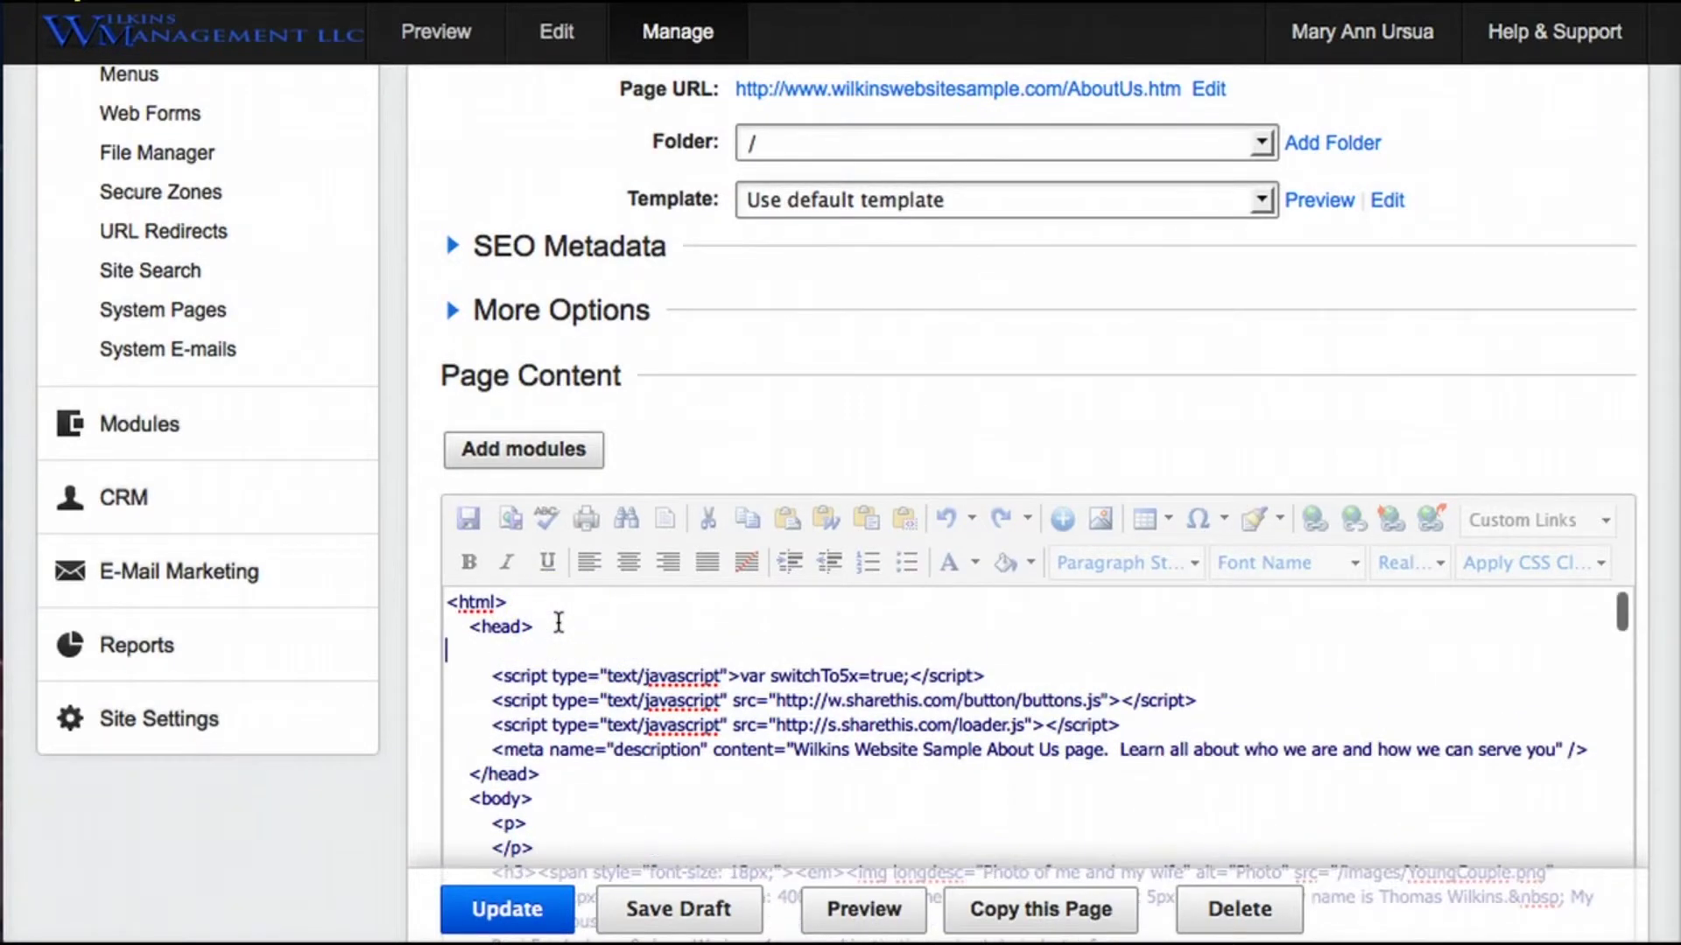
text(<script type="text/javascript">var switchTo5x=true;</script> <script type="text/javascript" src="http://w.sharethis.com/button/buttons.js"></script> <script type="text/javascript" src="http://s.sharethis.com/loader.js"></script>)
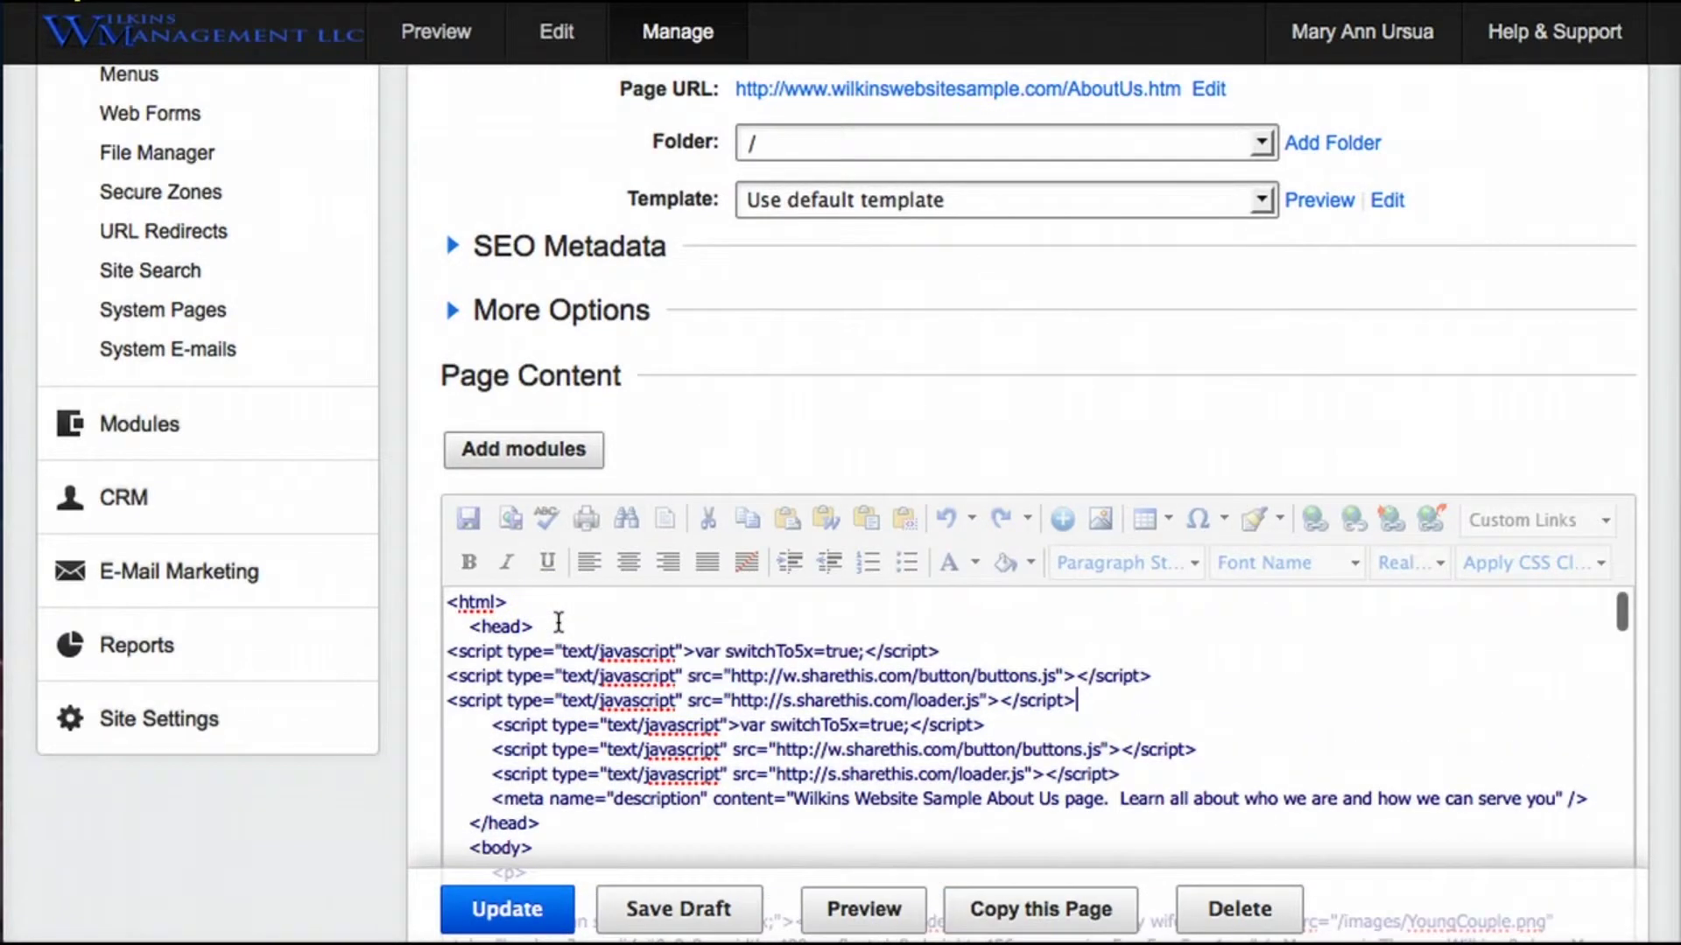
click(490, 912)
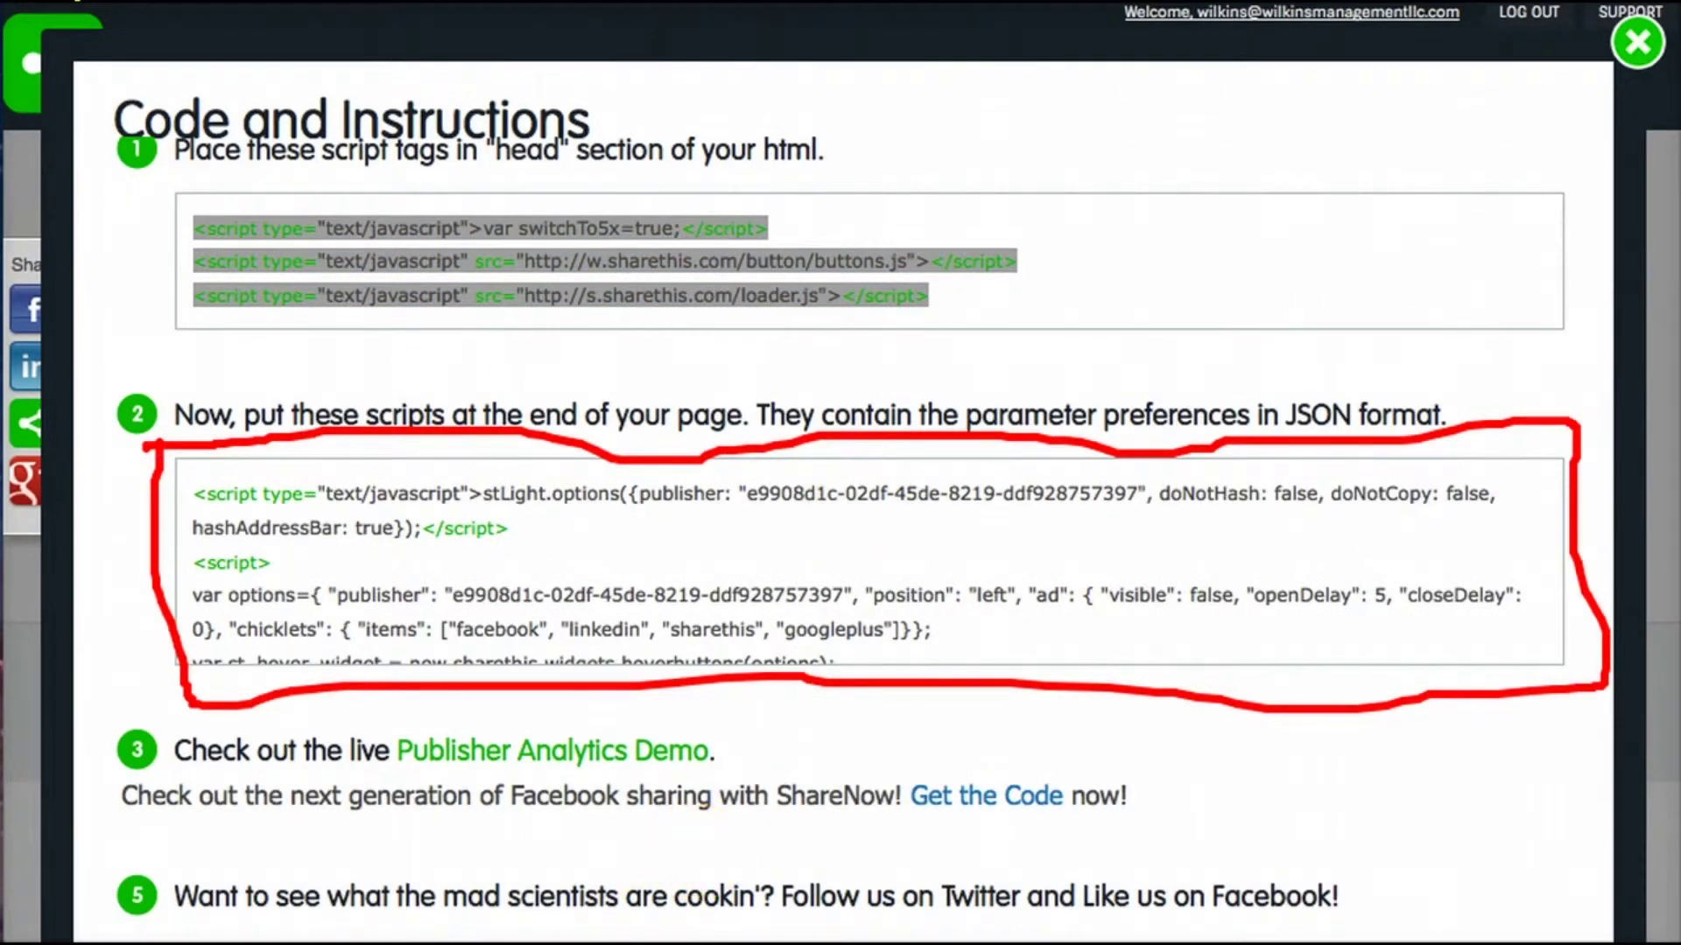
Select and copy the section-2 end-of-page preference scripts from the Code and Instructions window
drag(1477, 390, 193, 452)
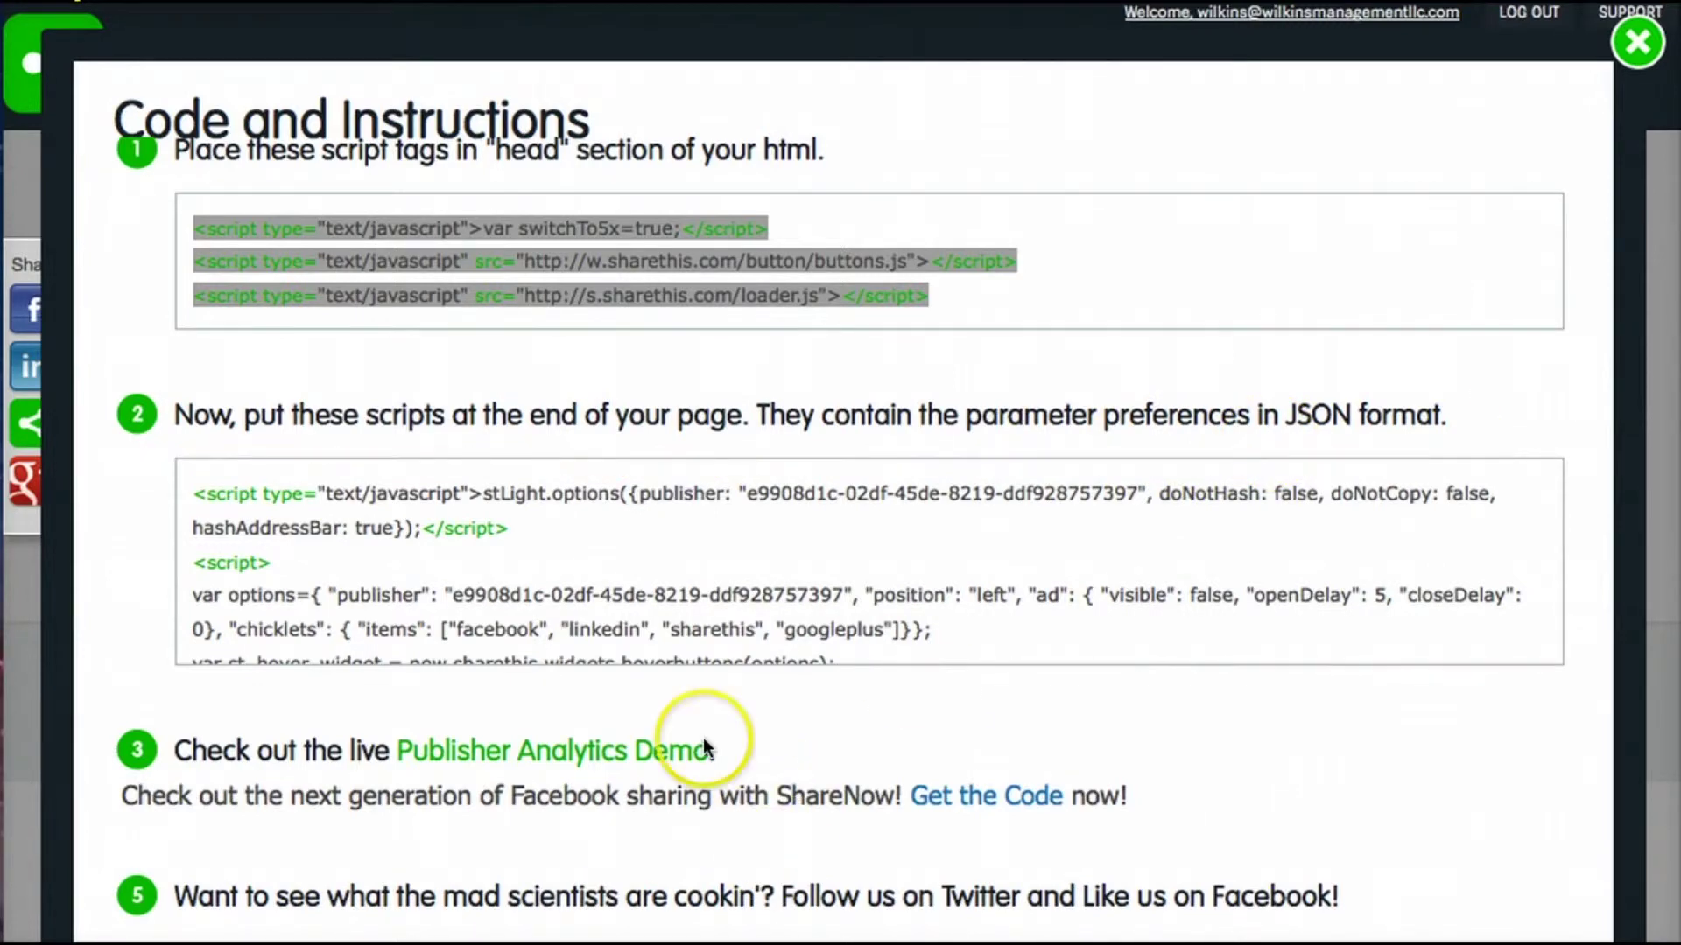
scroll(1011, 576, down, 2)
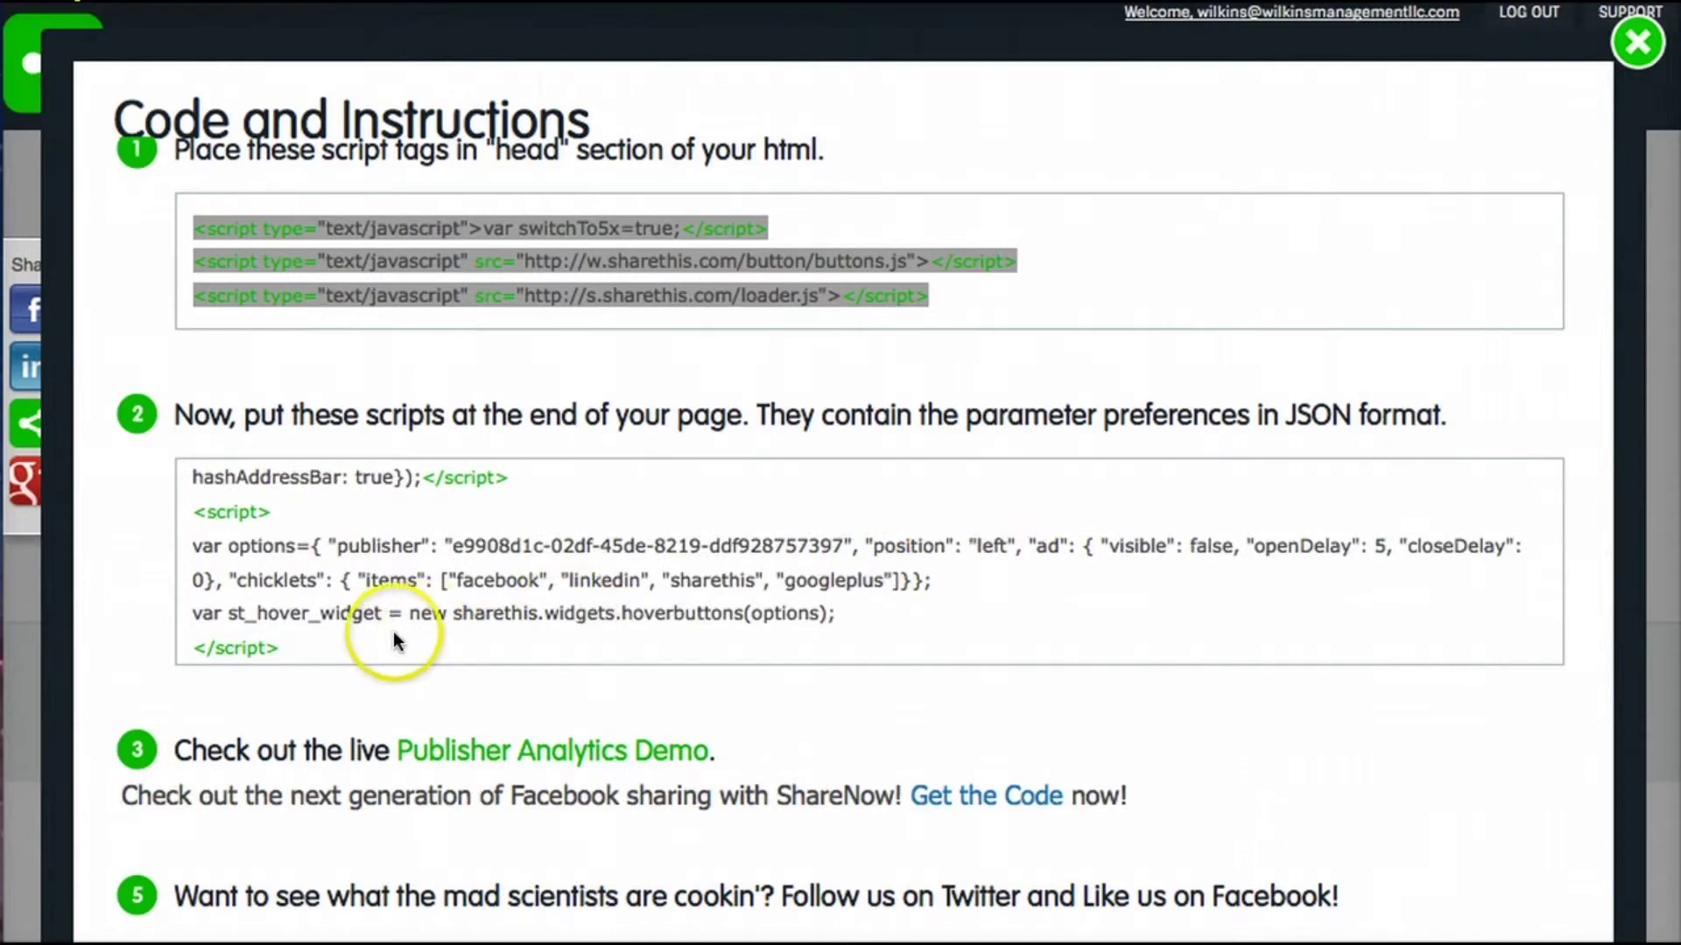
scroll(343, 635, up, 2)
scroll(343, 639, down, 2)
scroll(342, 644, up, 1)
scroll(342, 644, down, 1)
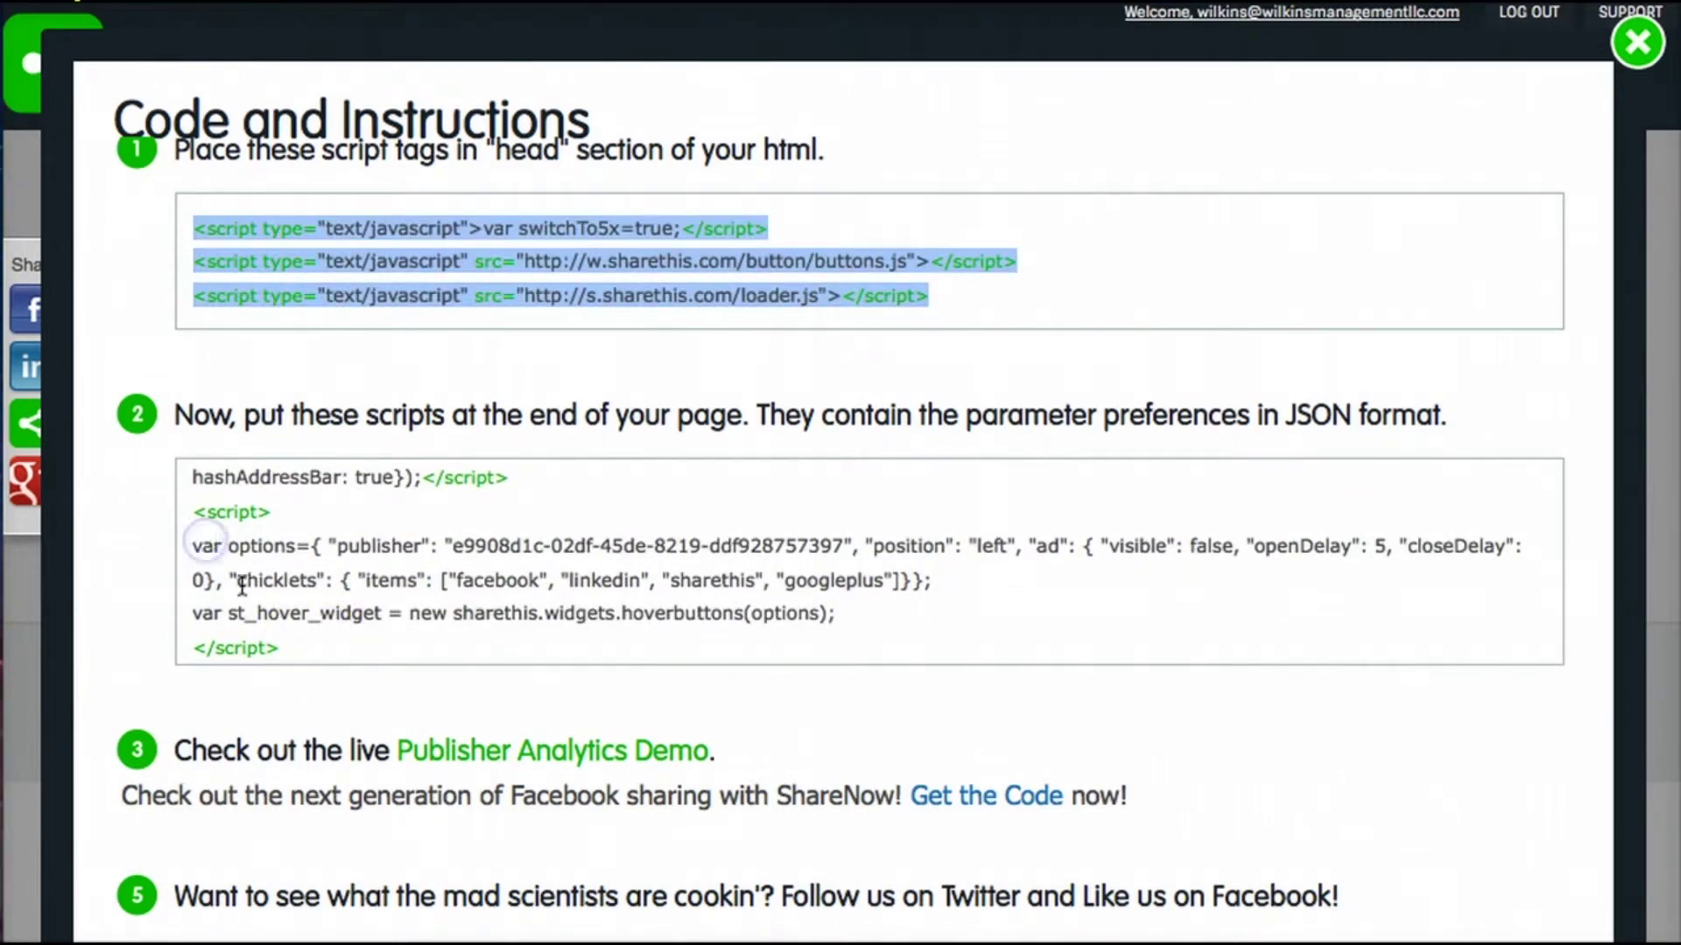
click(300, 644)
drag(299, 641, 189, 450)
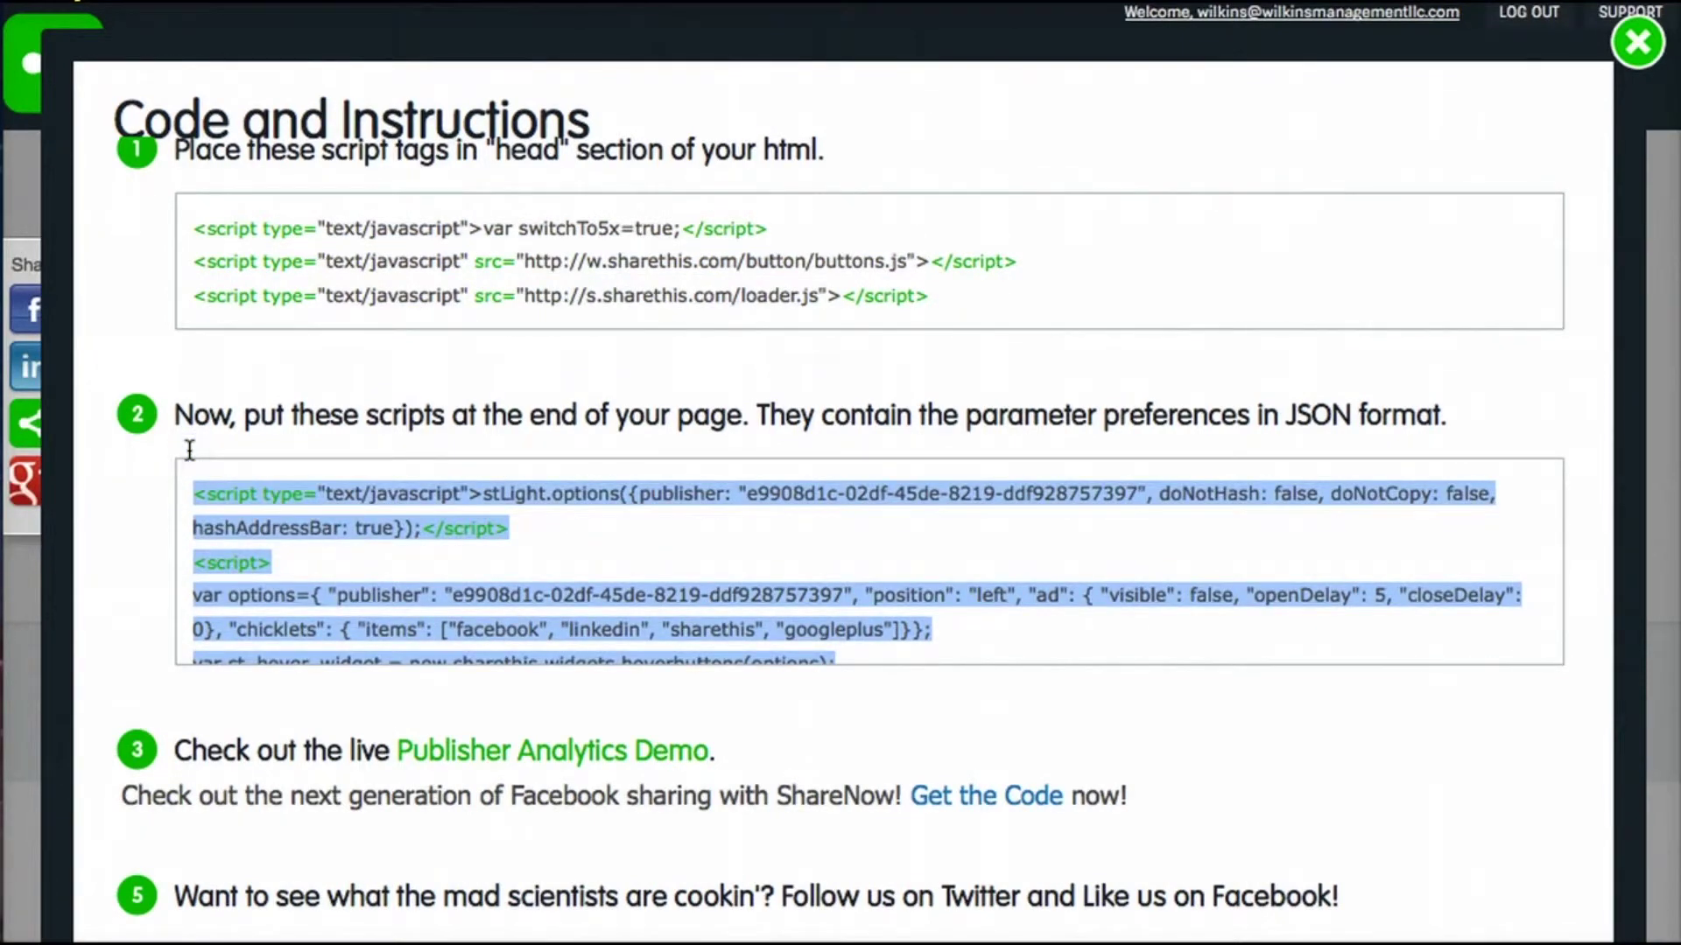
click(348, 272)
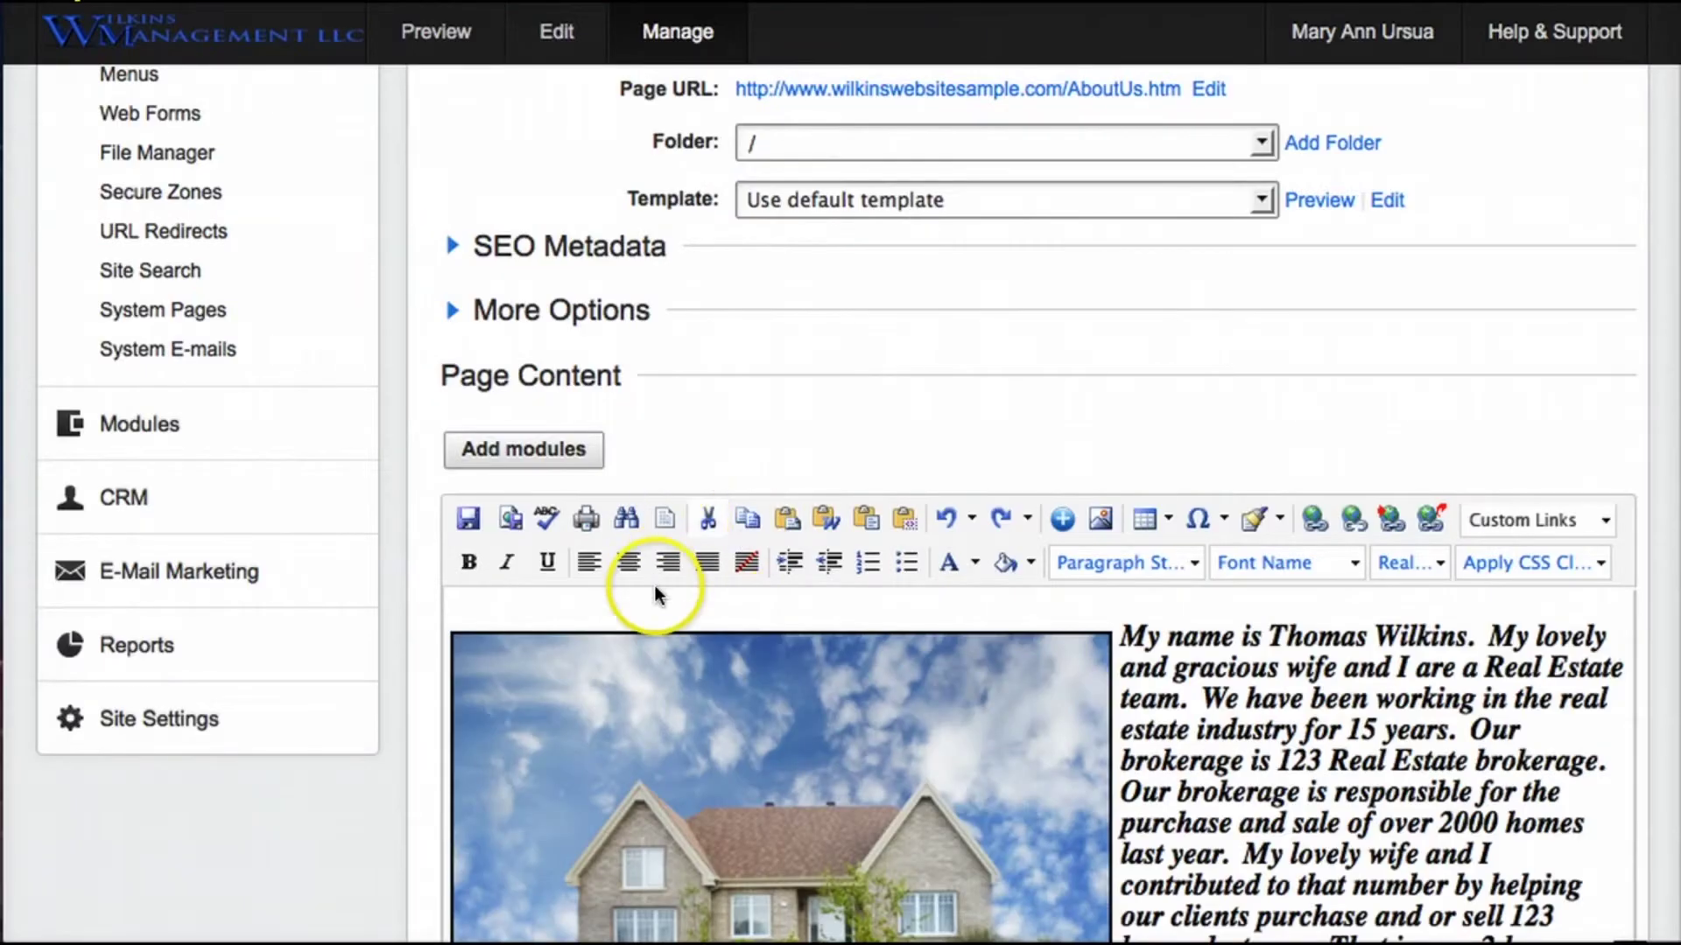
scroll(655, 586, down, 10)
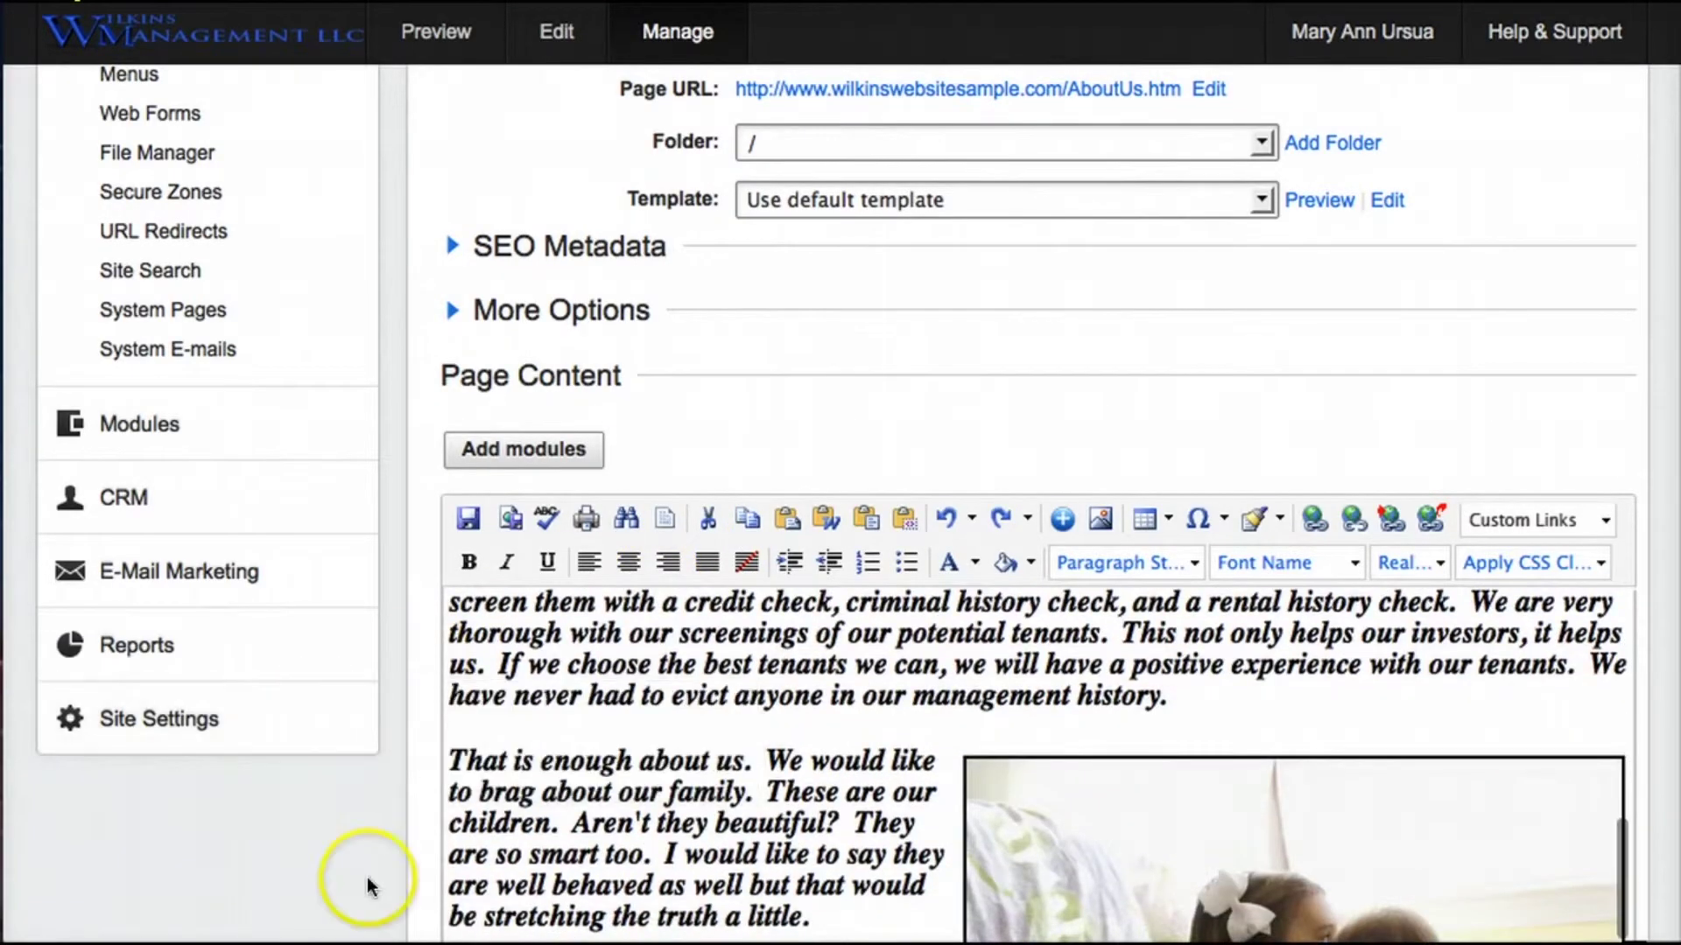
scroll(368, 887, down, 5)
Replace About Us's closing html line with the end-of-page scripts, update, and preview live
click(507, 617)
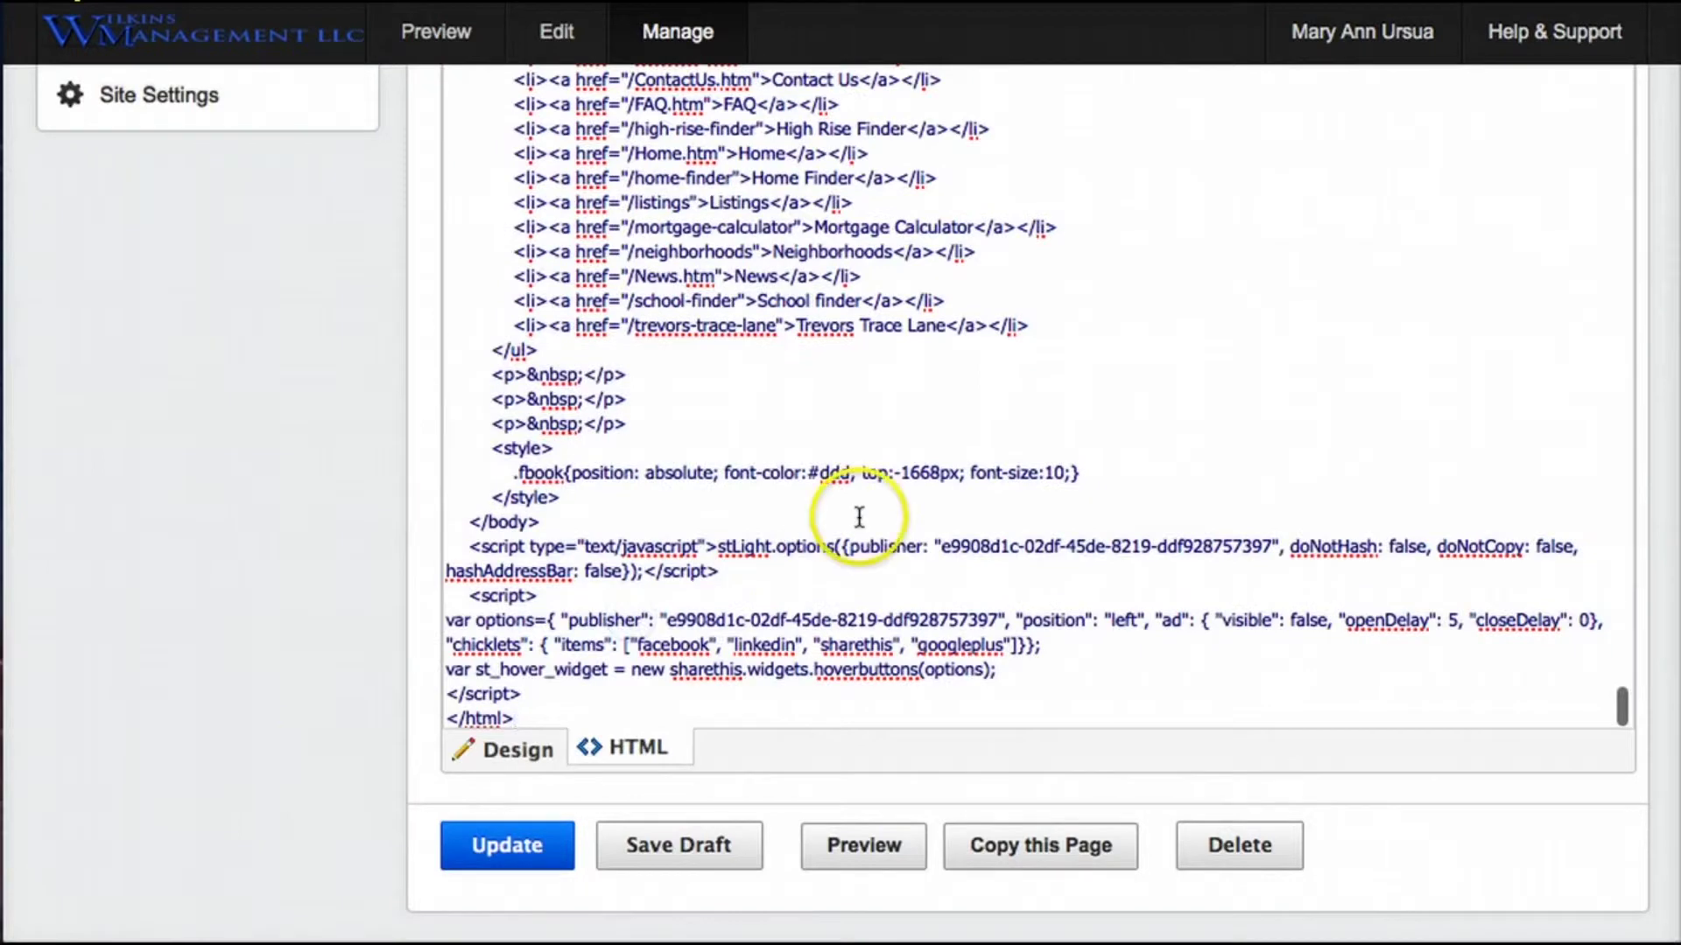
click(509, 717)
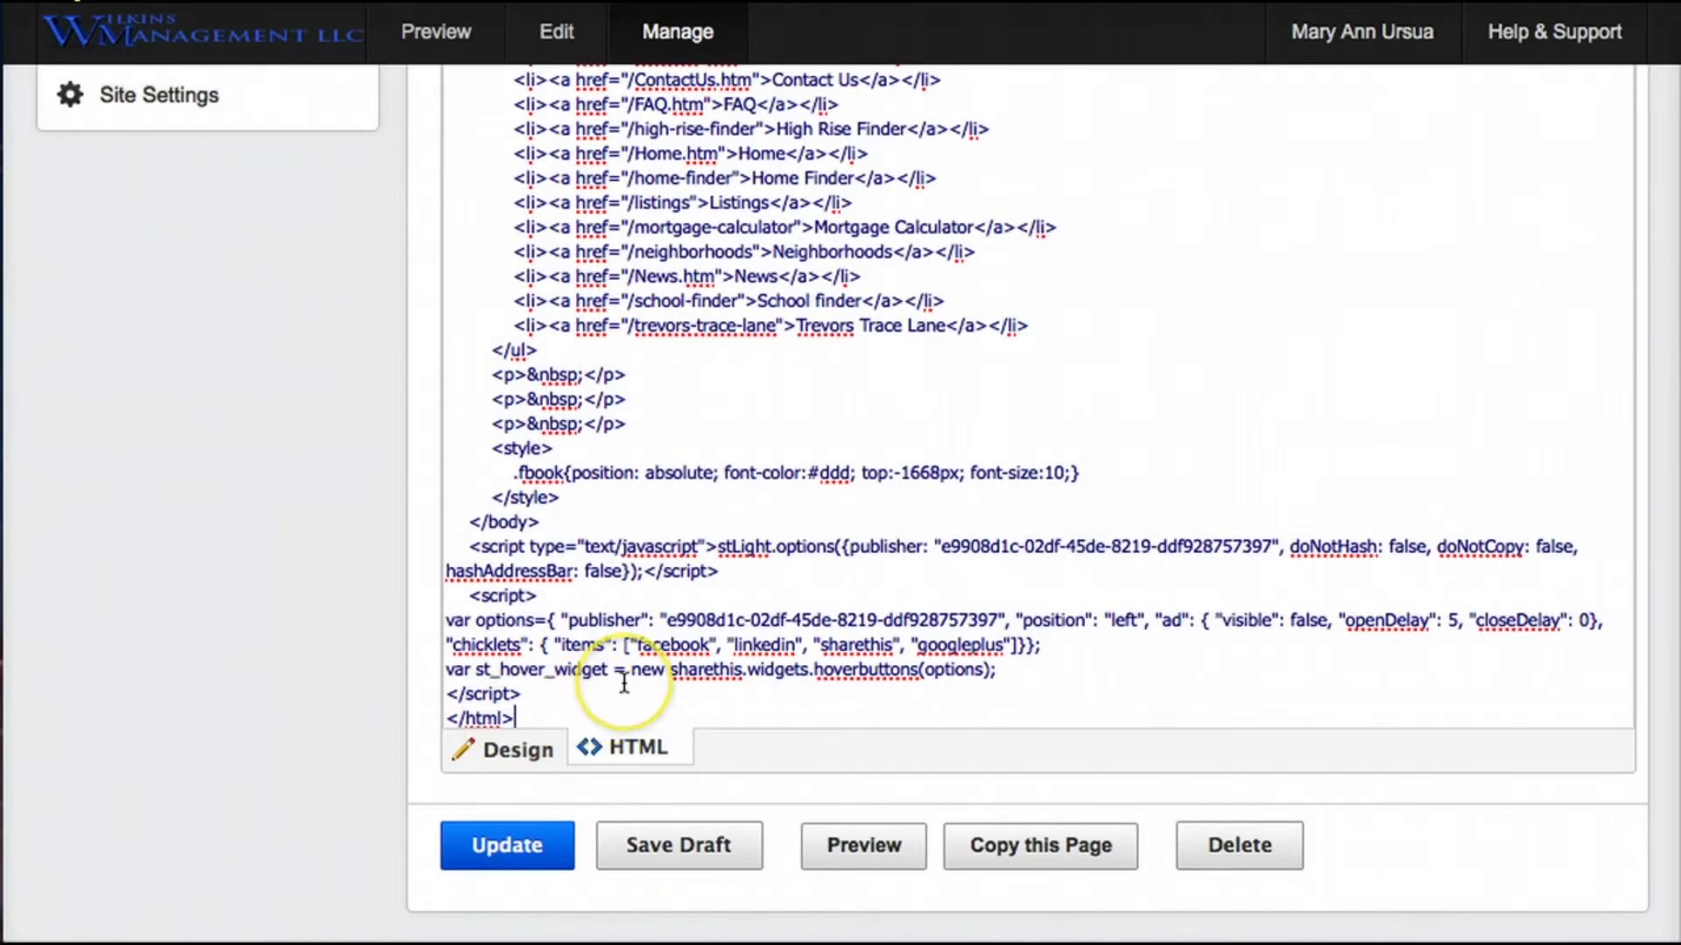
scroll(597, 690, up, 5)
scroll(604, 680, down, 5)
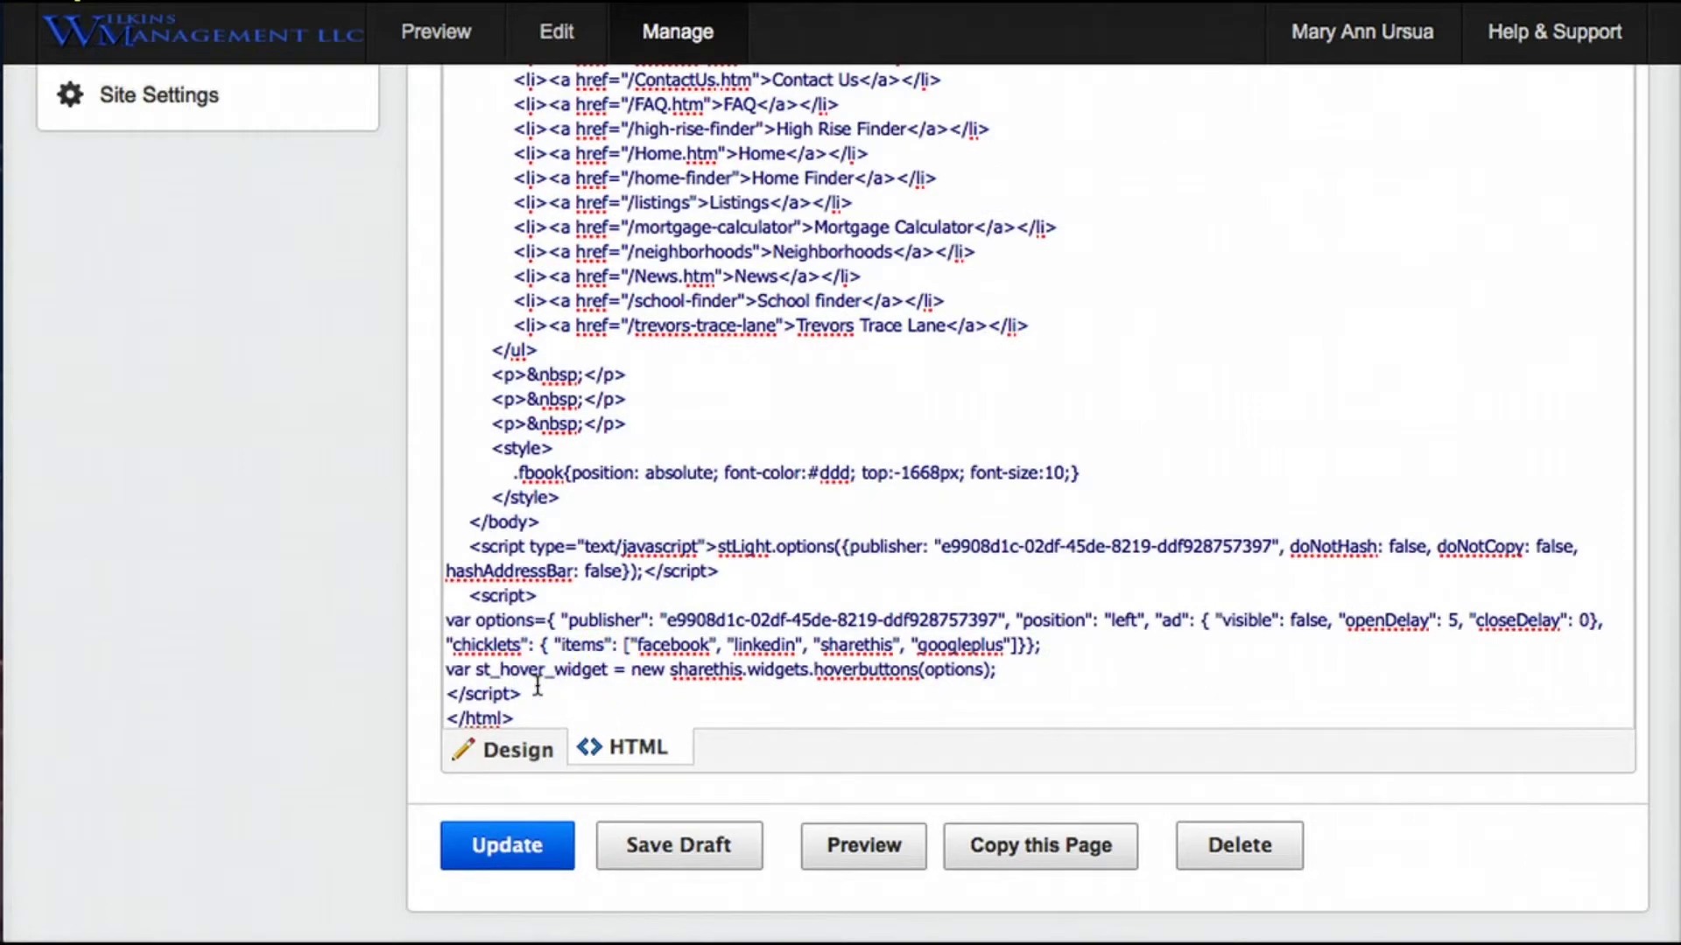
key(BackSpace)
key(BackSpace)
key(BackSpace)
text(<script type="text/javascript">stLight.options({publisher: "e9908d1c-02df-45de-8219-ddf928757397", doNotHash: false, doNotCopy: false, hashAddressBar: true});</script> <script> var options={ "publisher": "e9908d1c-02df-45de-8219-ddf928757397", "position": "left", "ad": { "visible": false, "openDelay": 5, "closeDelay": 0}, "chicklets": { "items": ["facebook", "linkedin", "sharethis", "googleplus"]}}; var st_hover_widget = new sharethis.widgets.hoverbuttons(options); </script>)
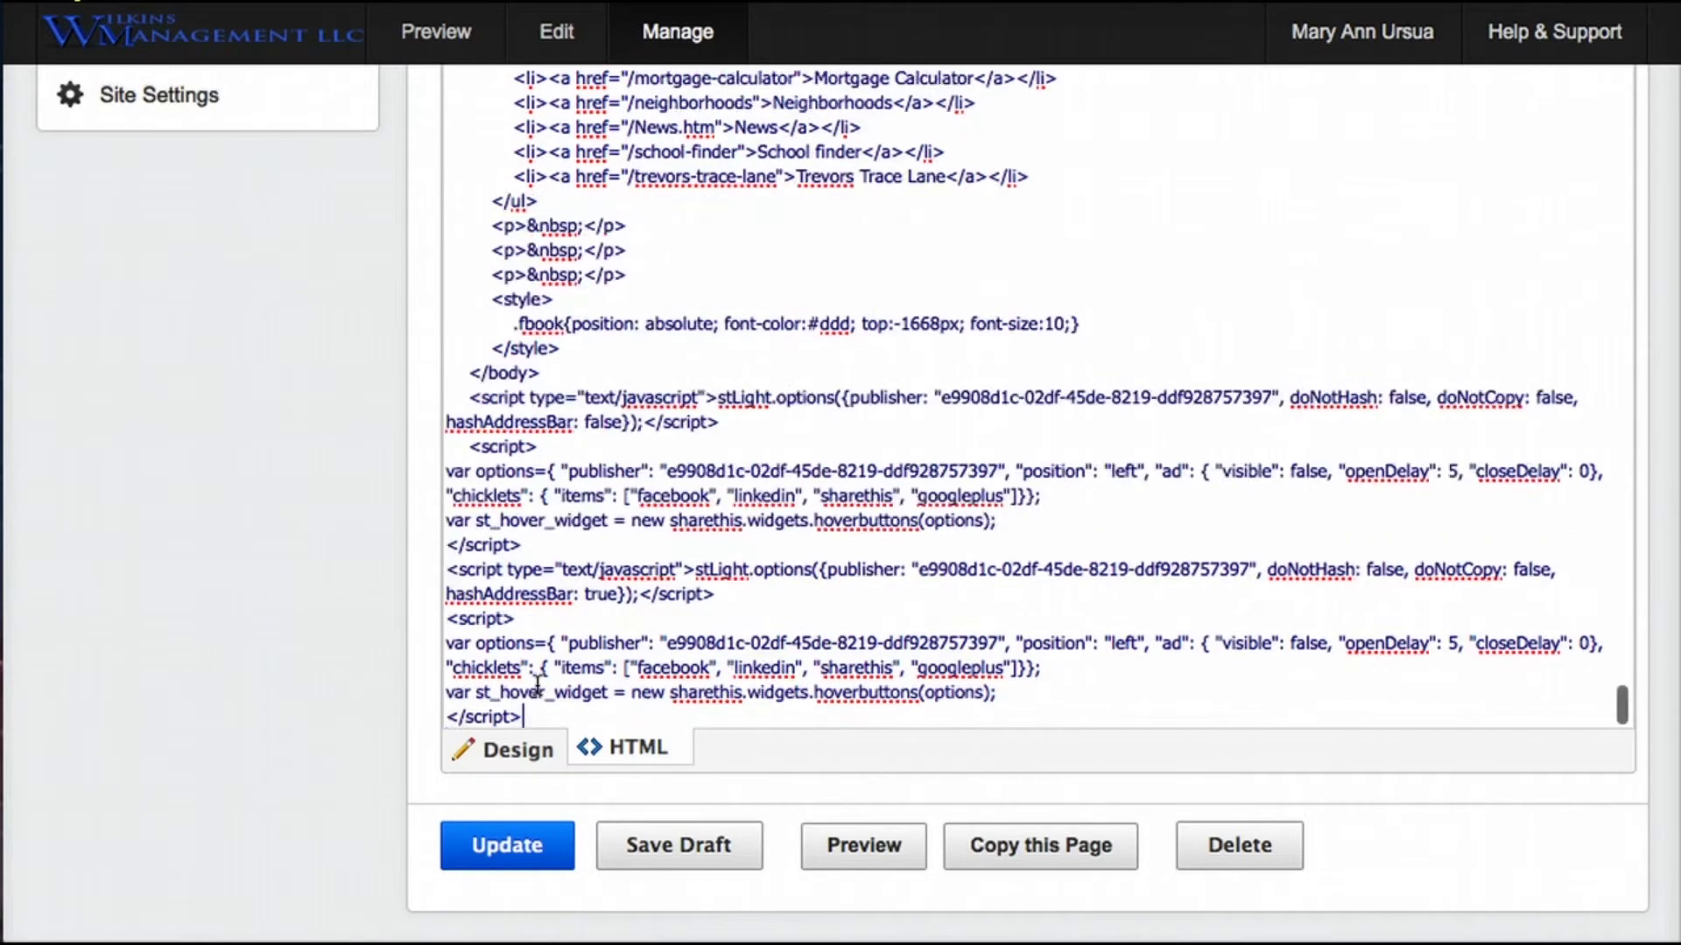
click(489, 853)
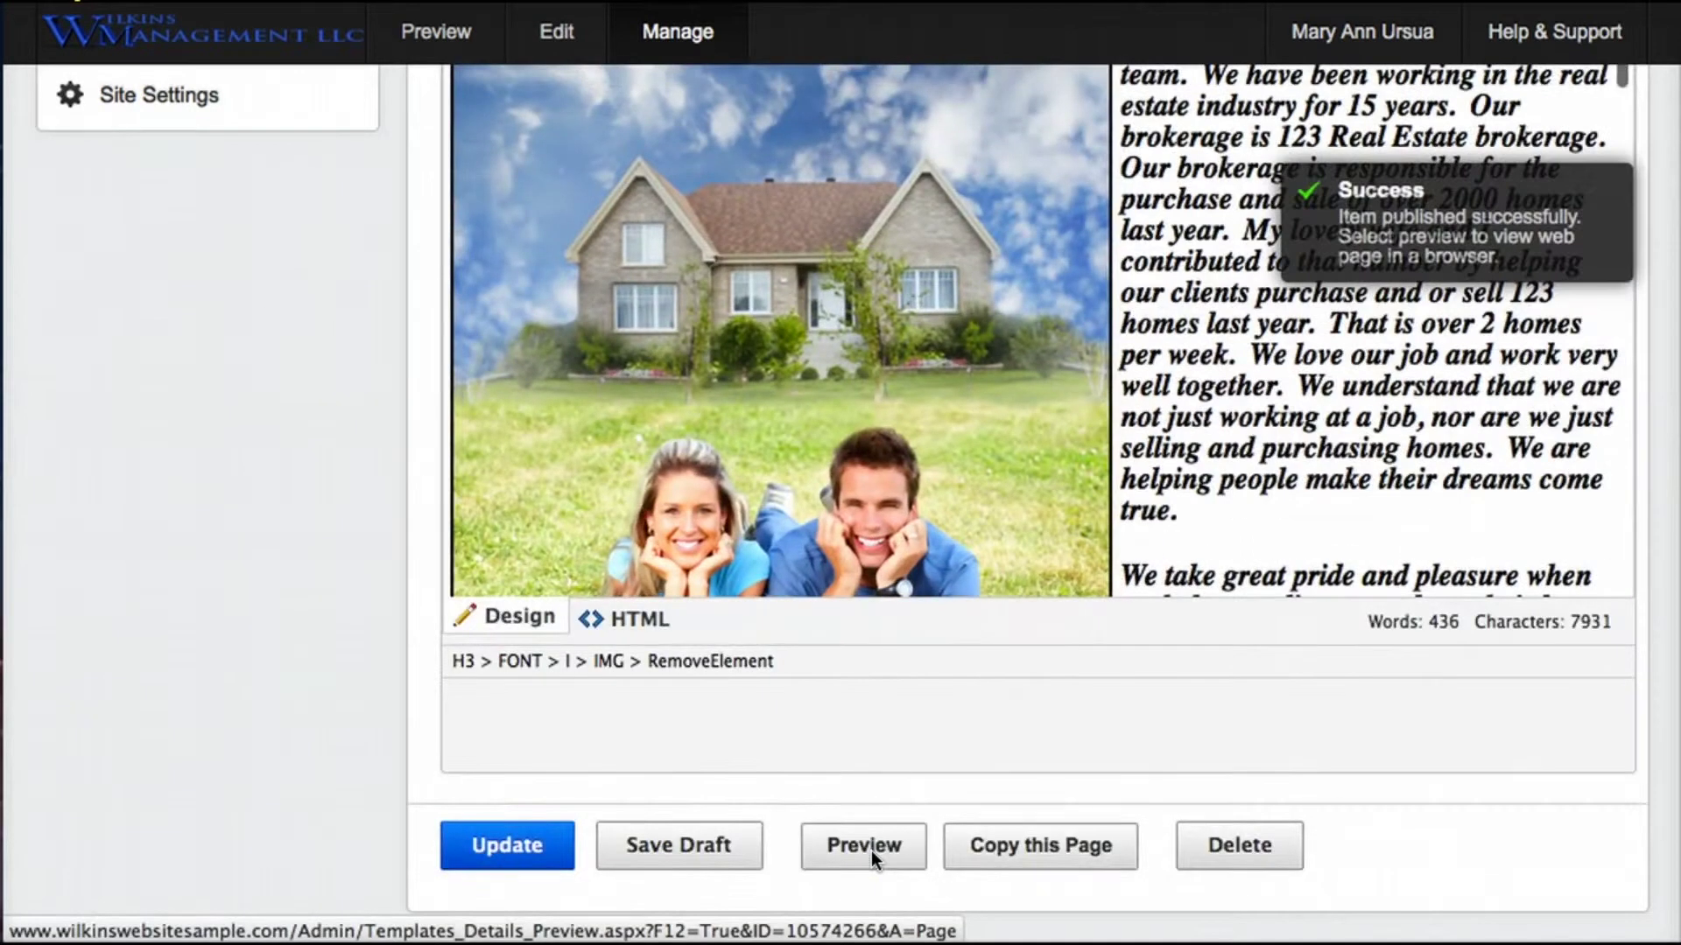
click(870, 851)
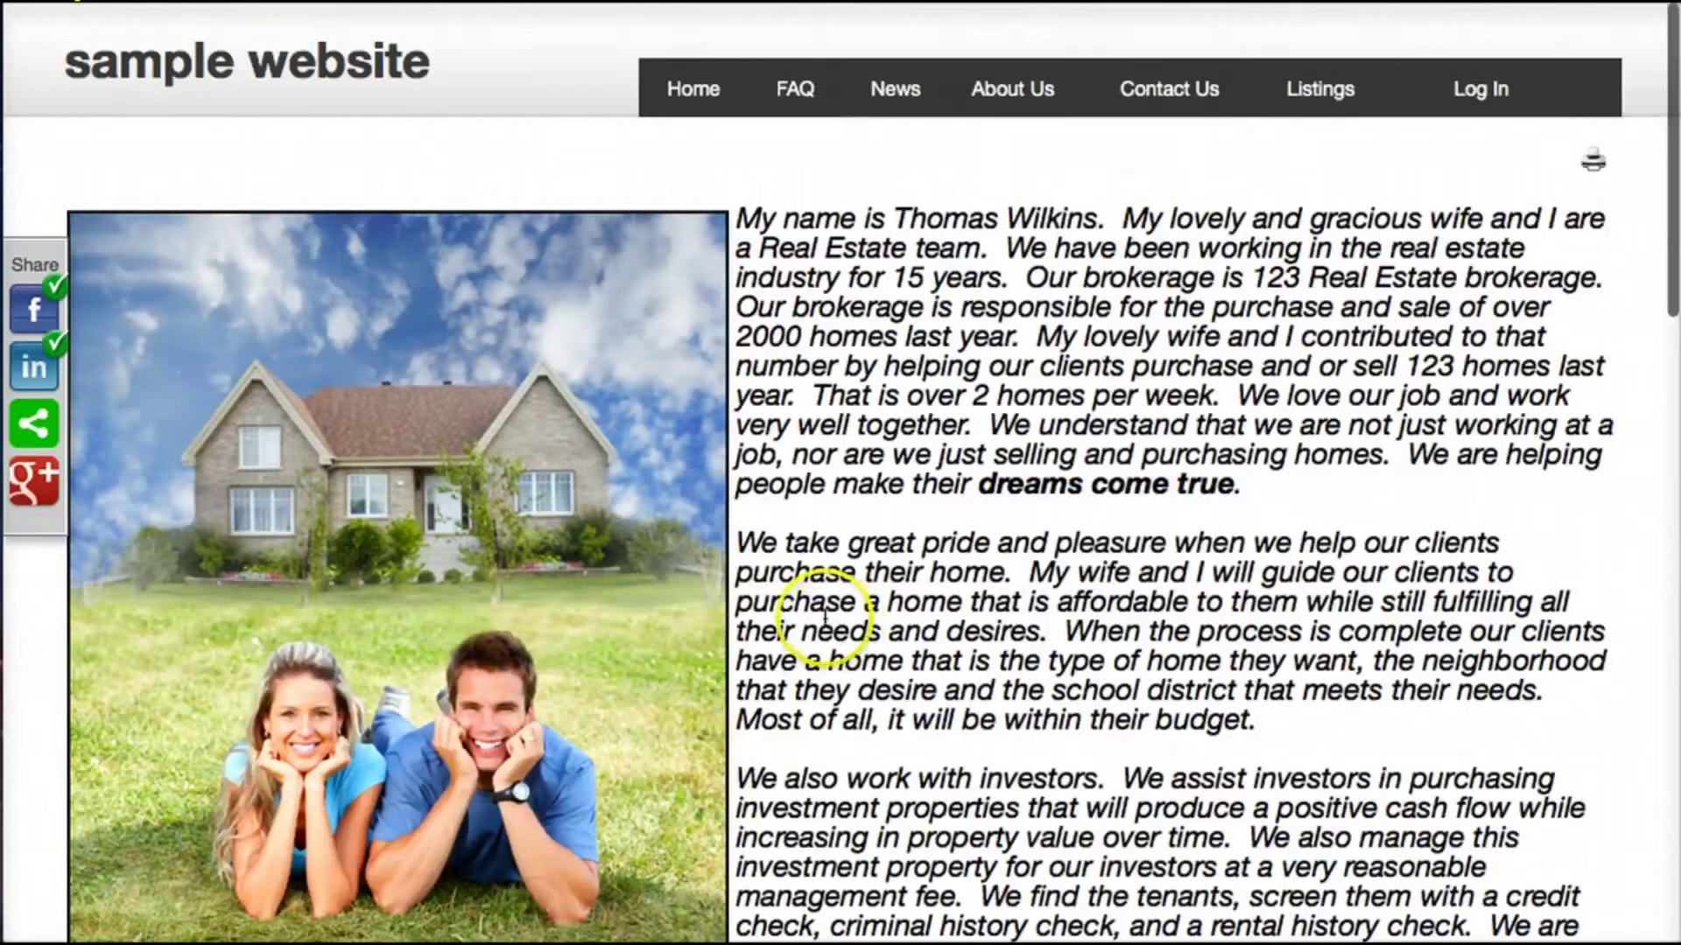
scroll(718, 641, down, 2)
scroll(719, 642, down, 10)
scroll(717, 641, down, 2)
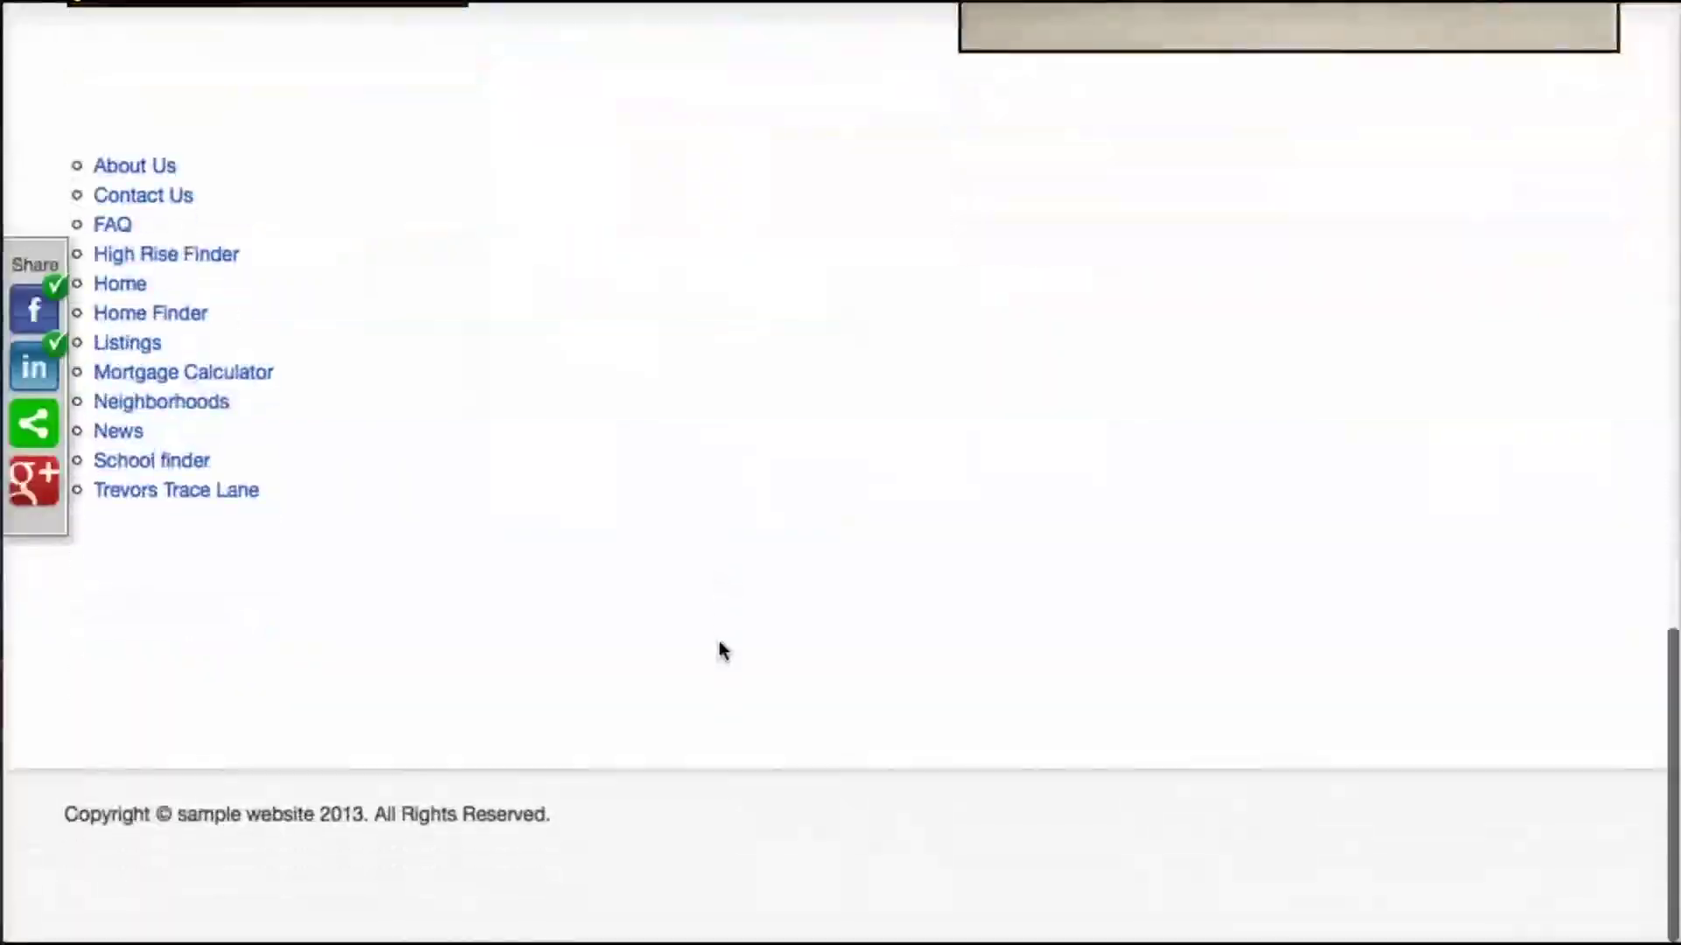
scroll(718, 641, up, 2)
scroll(718, 641, up, 10)
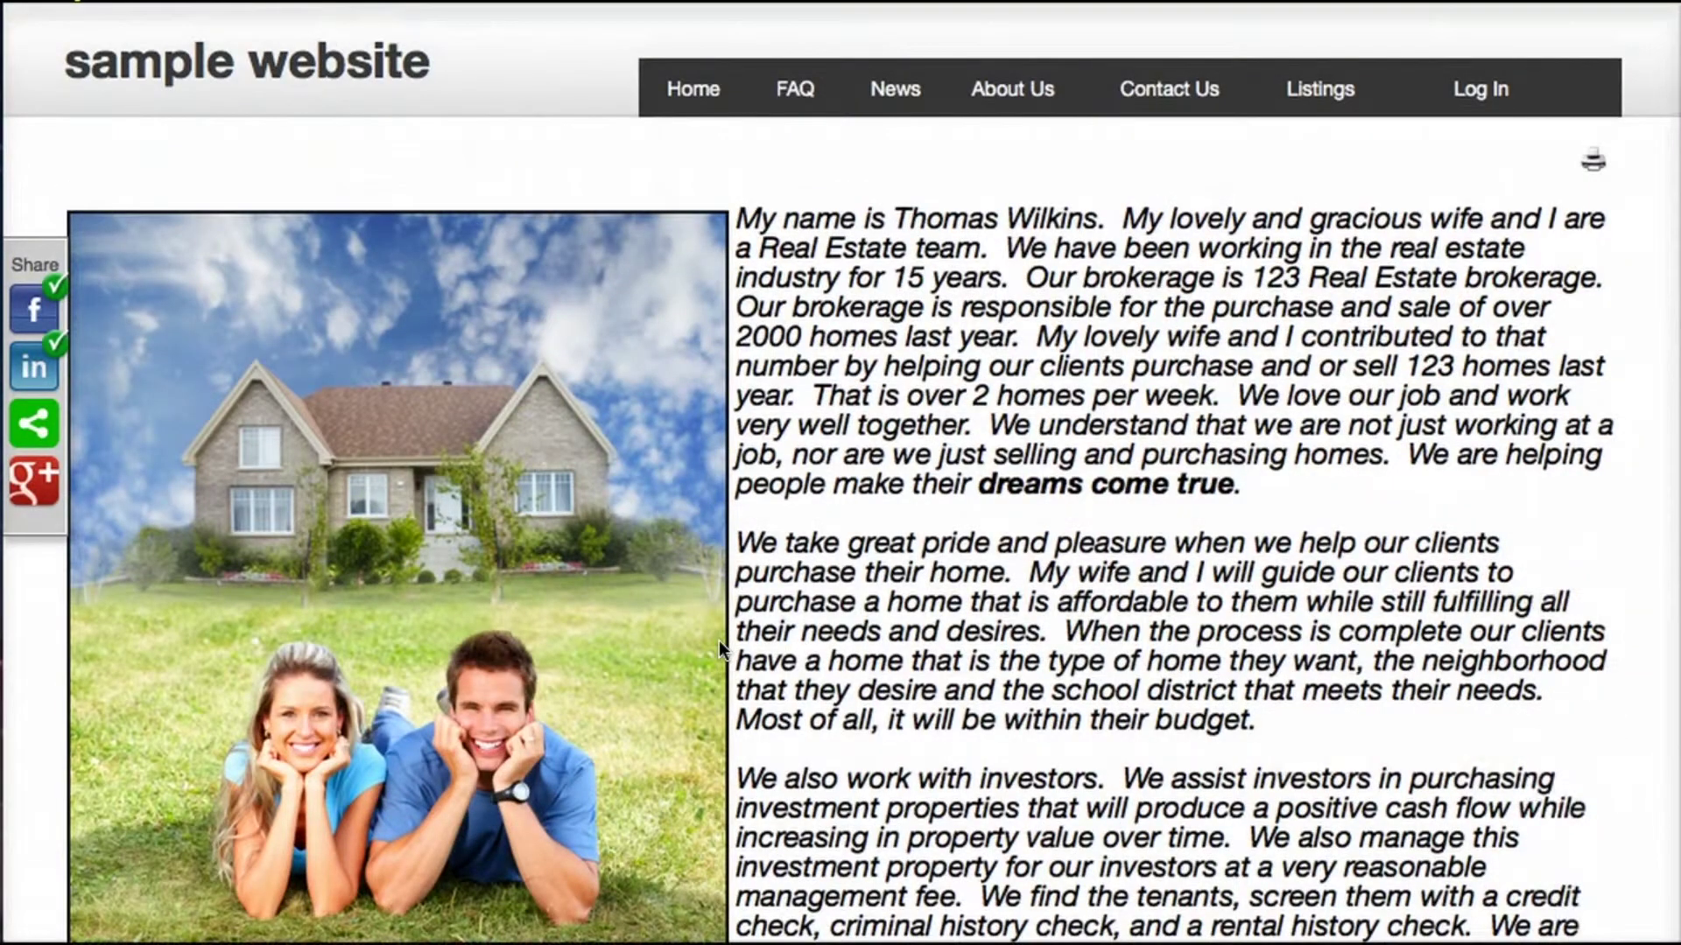
scroll(719, 639, down, 5)
scroll(718, 639, down, 5)
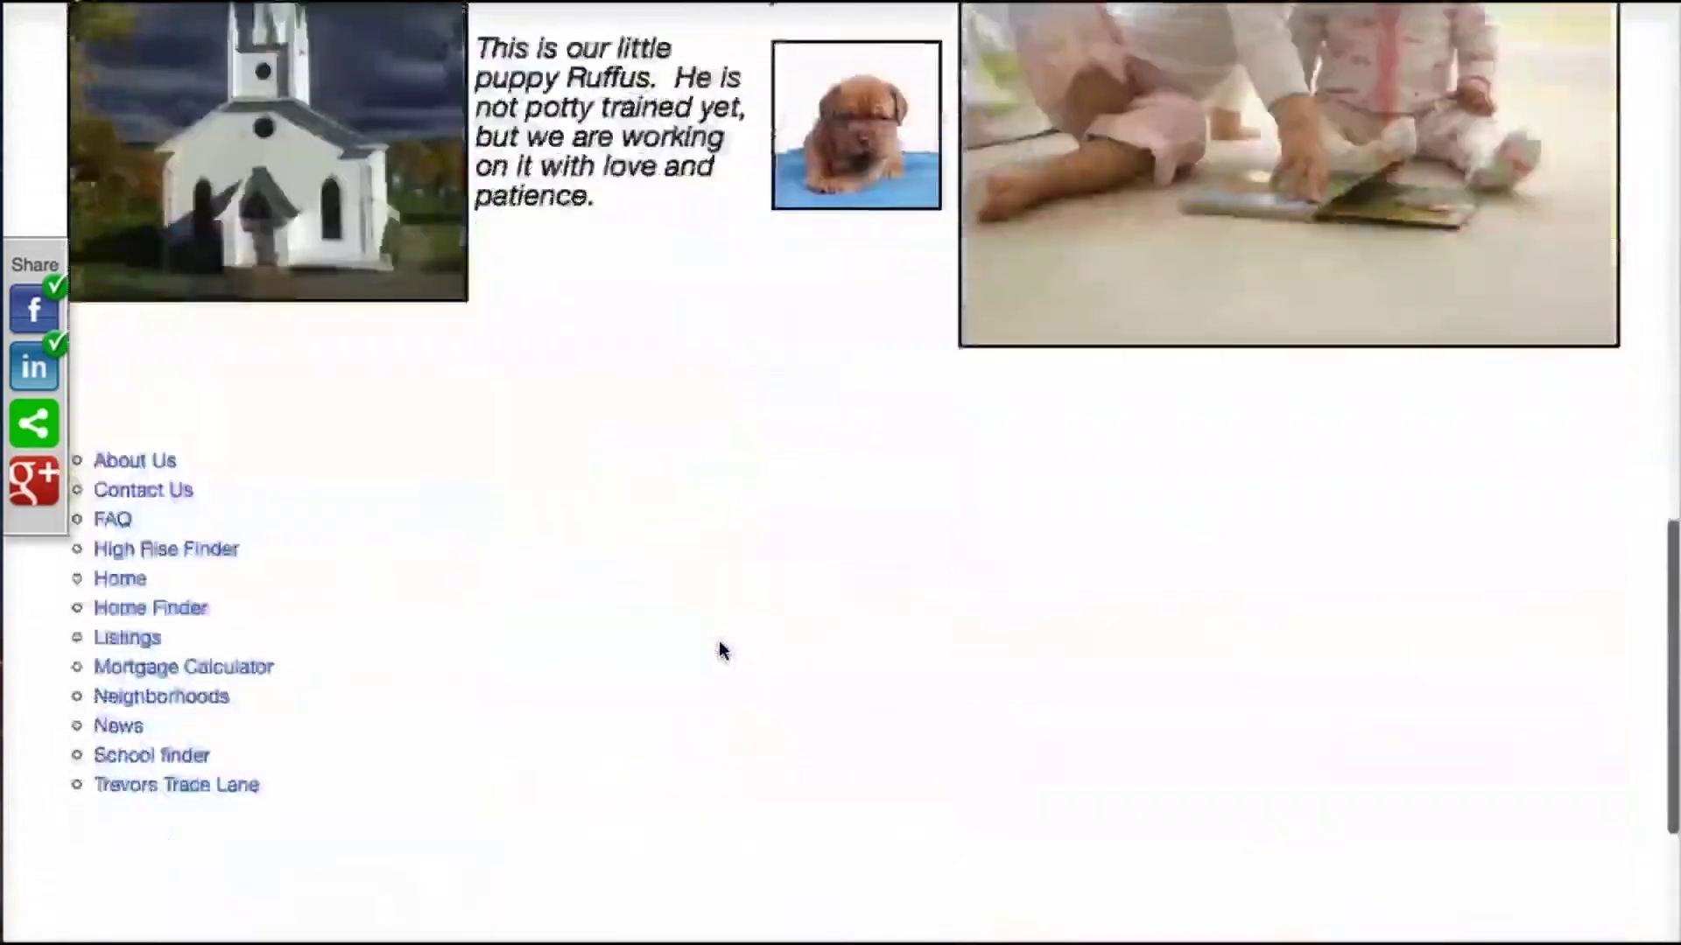
scroll(719, 640, up, 5)
scroll(718, 639, up, 5)
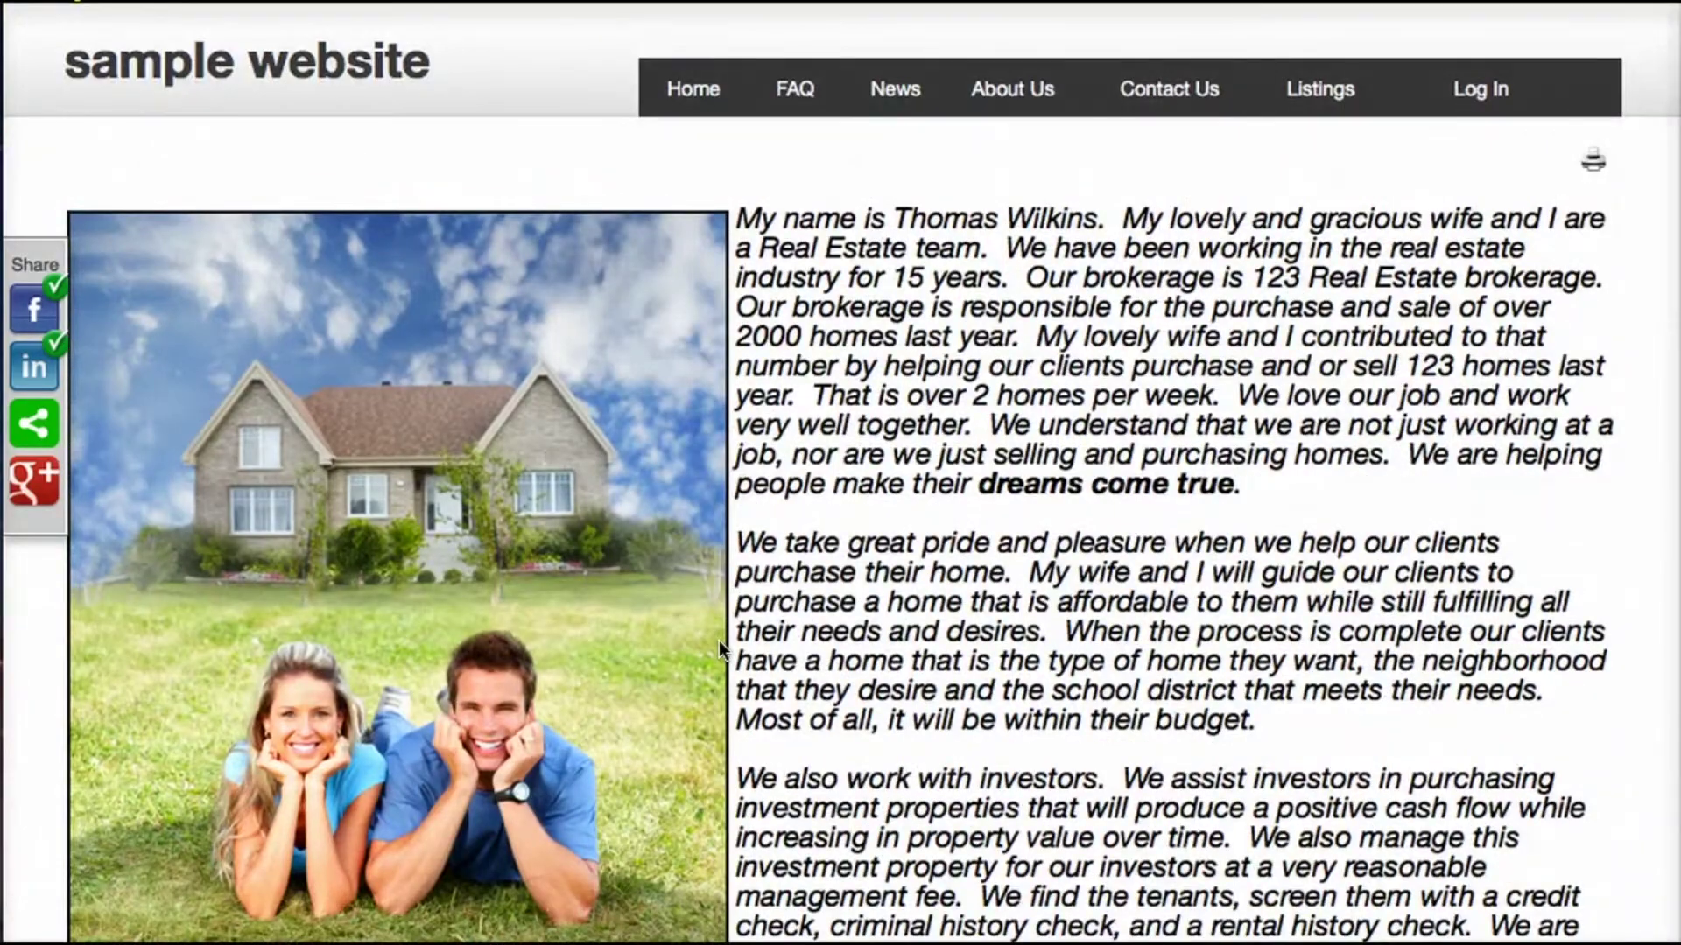
click(27, 315)
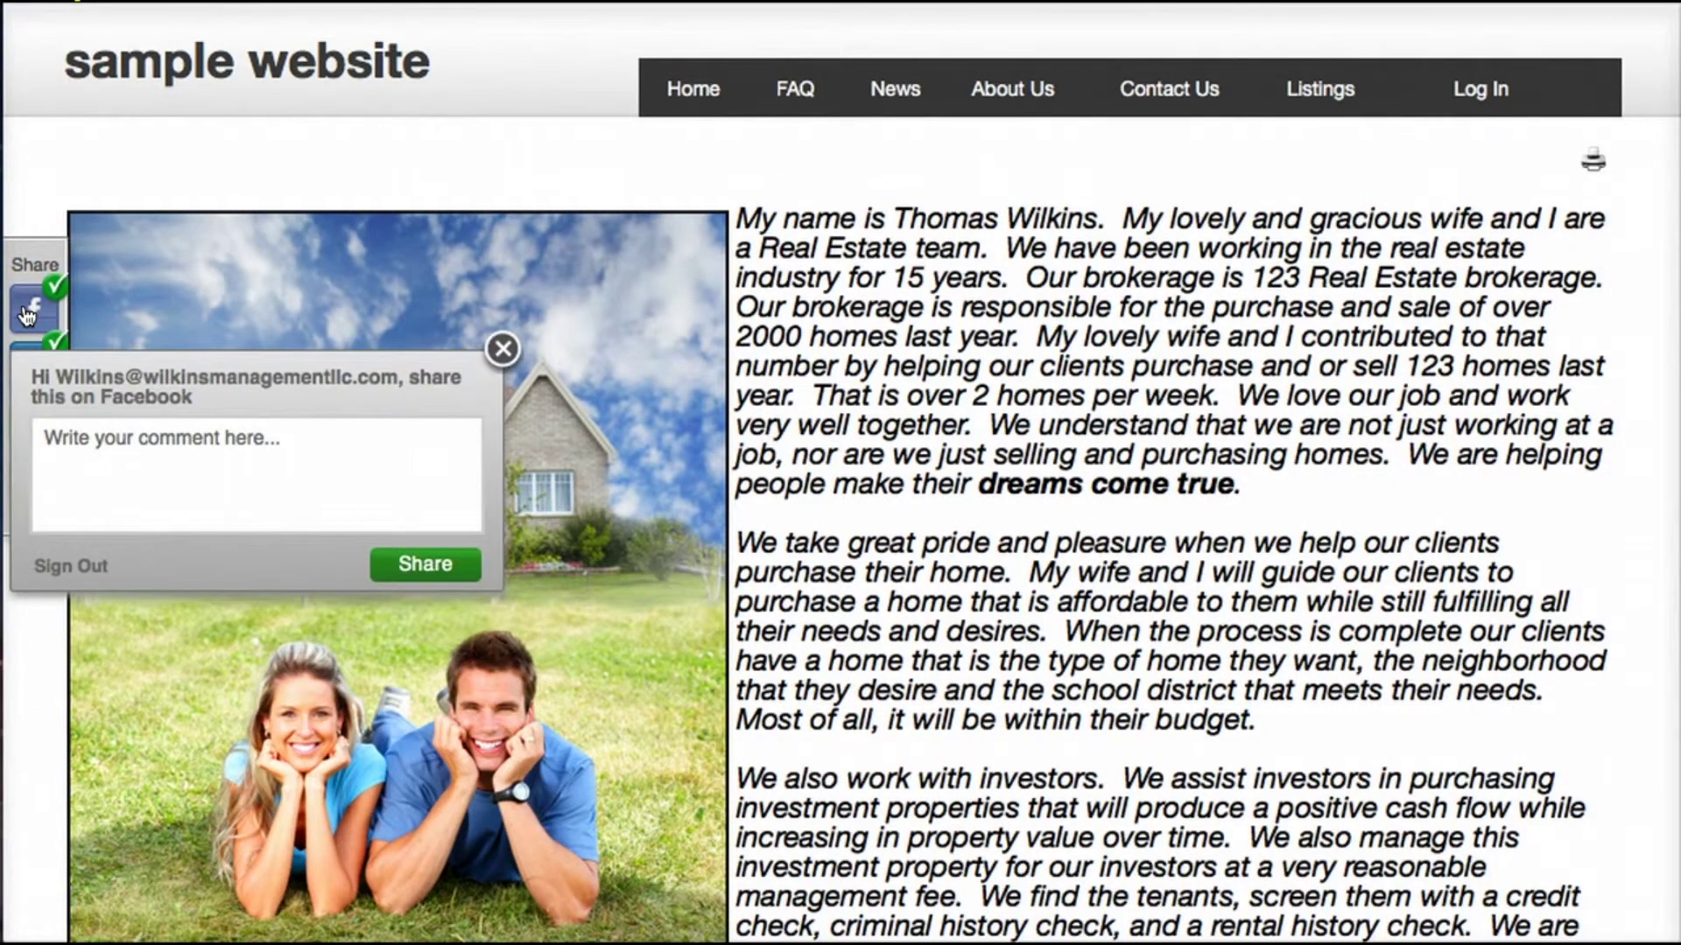
click(152, 480)
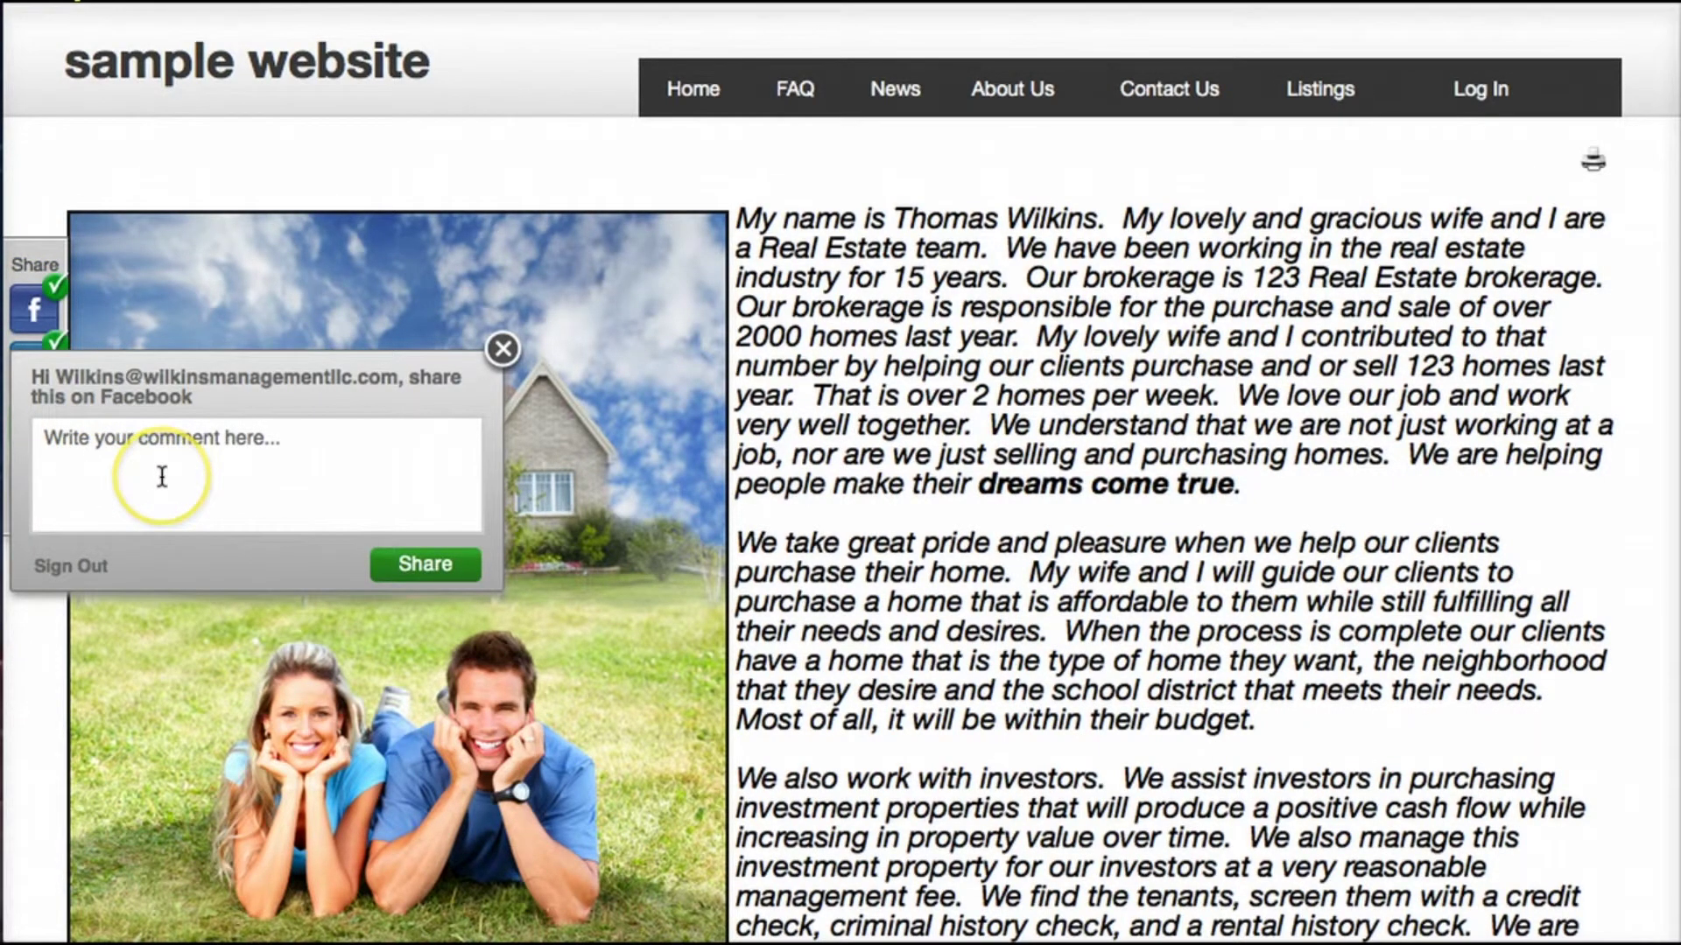
click(503, 348)
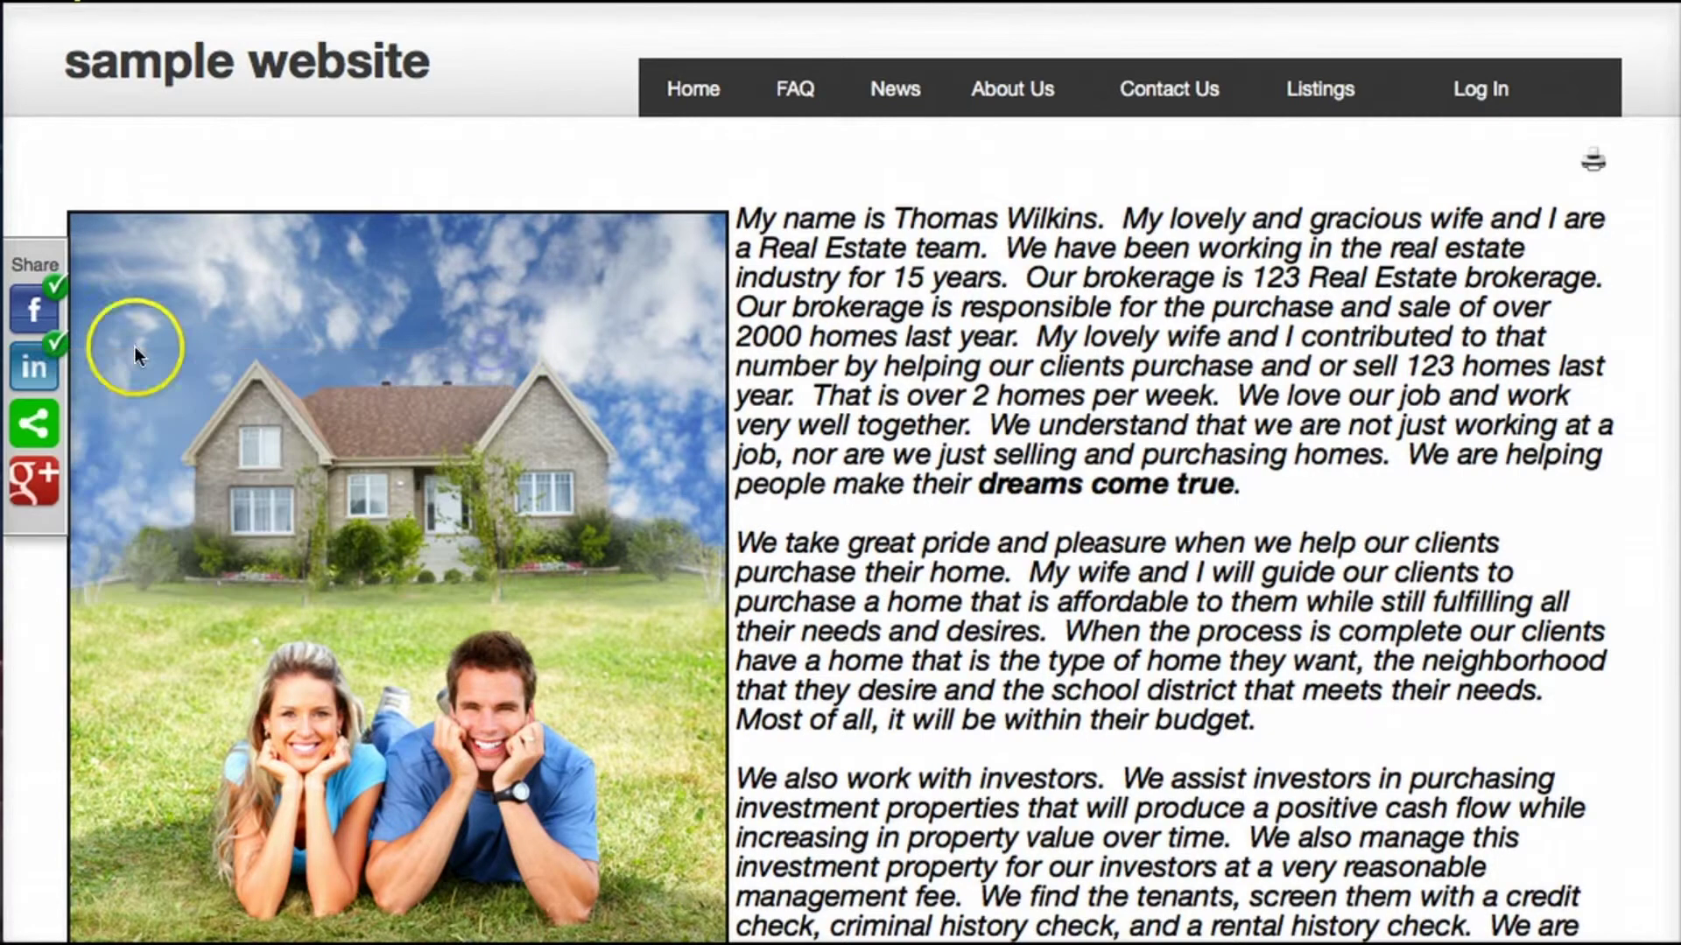
click(36, 363)
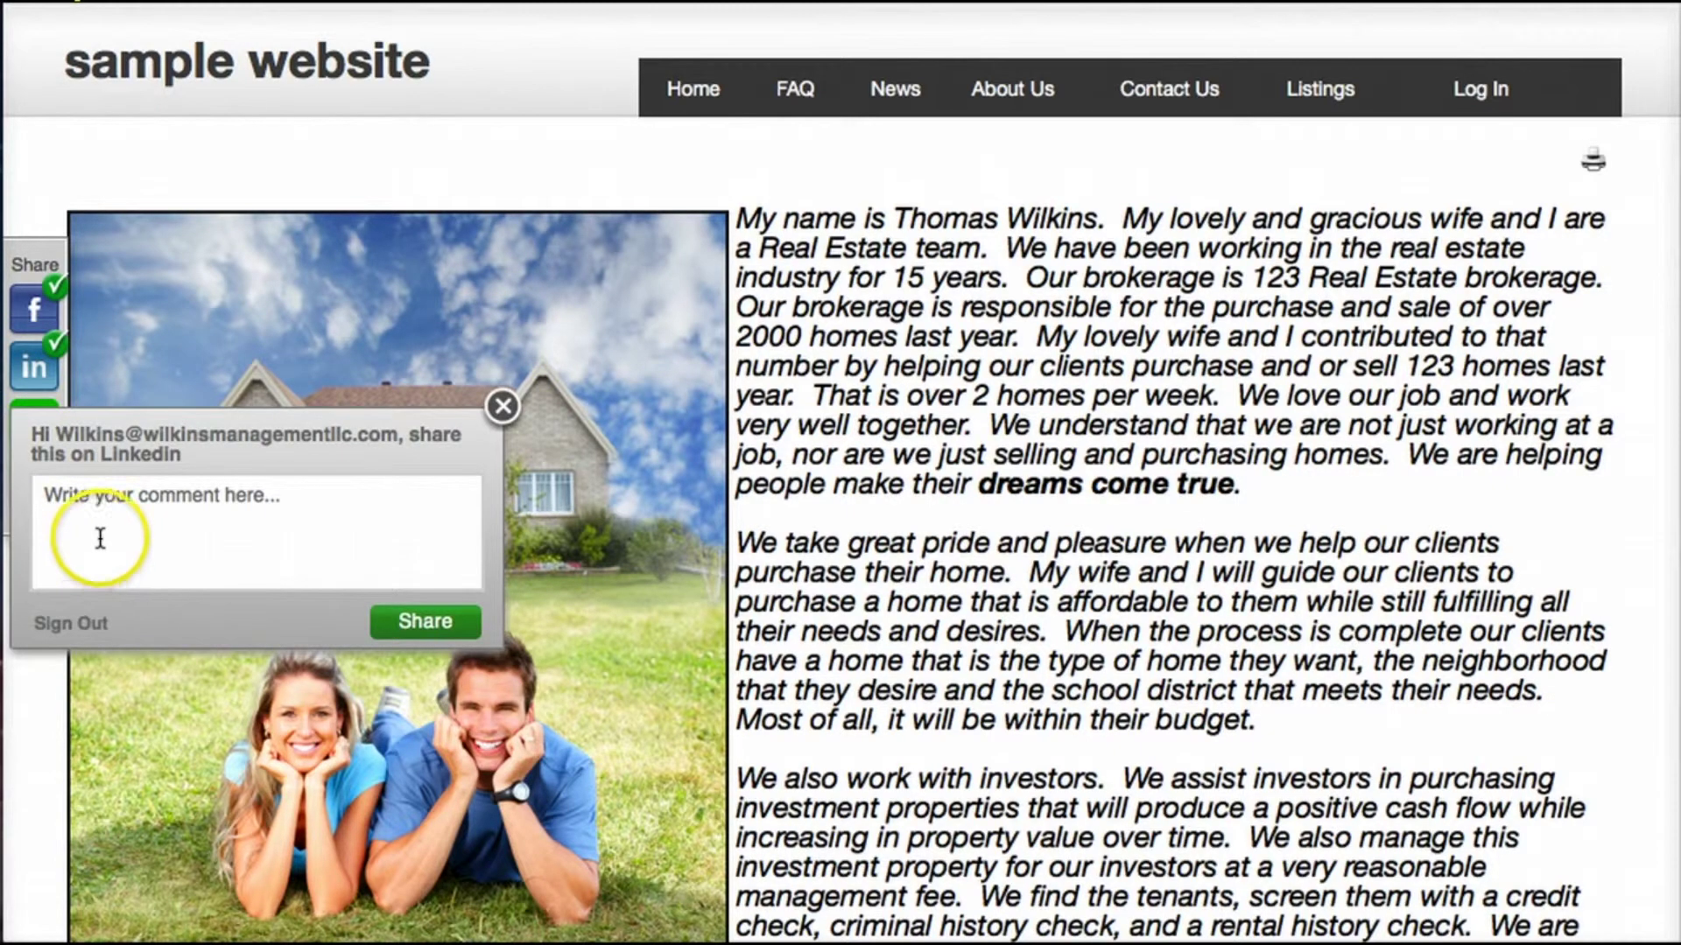
click(504, 406)
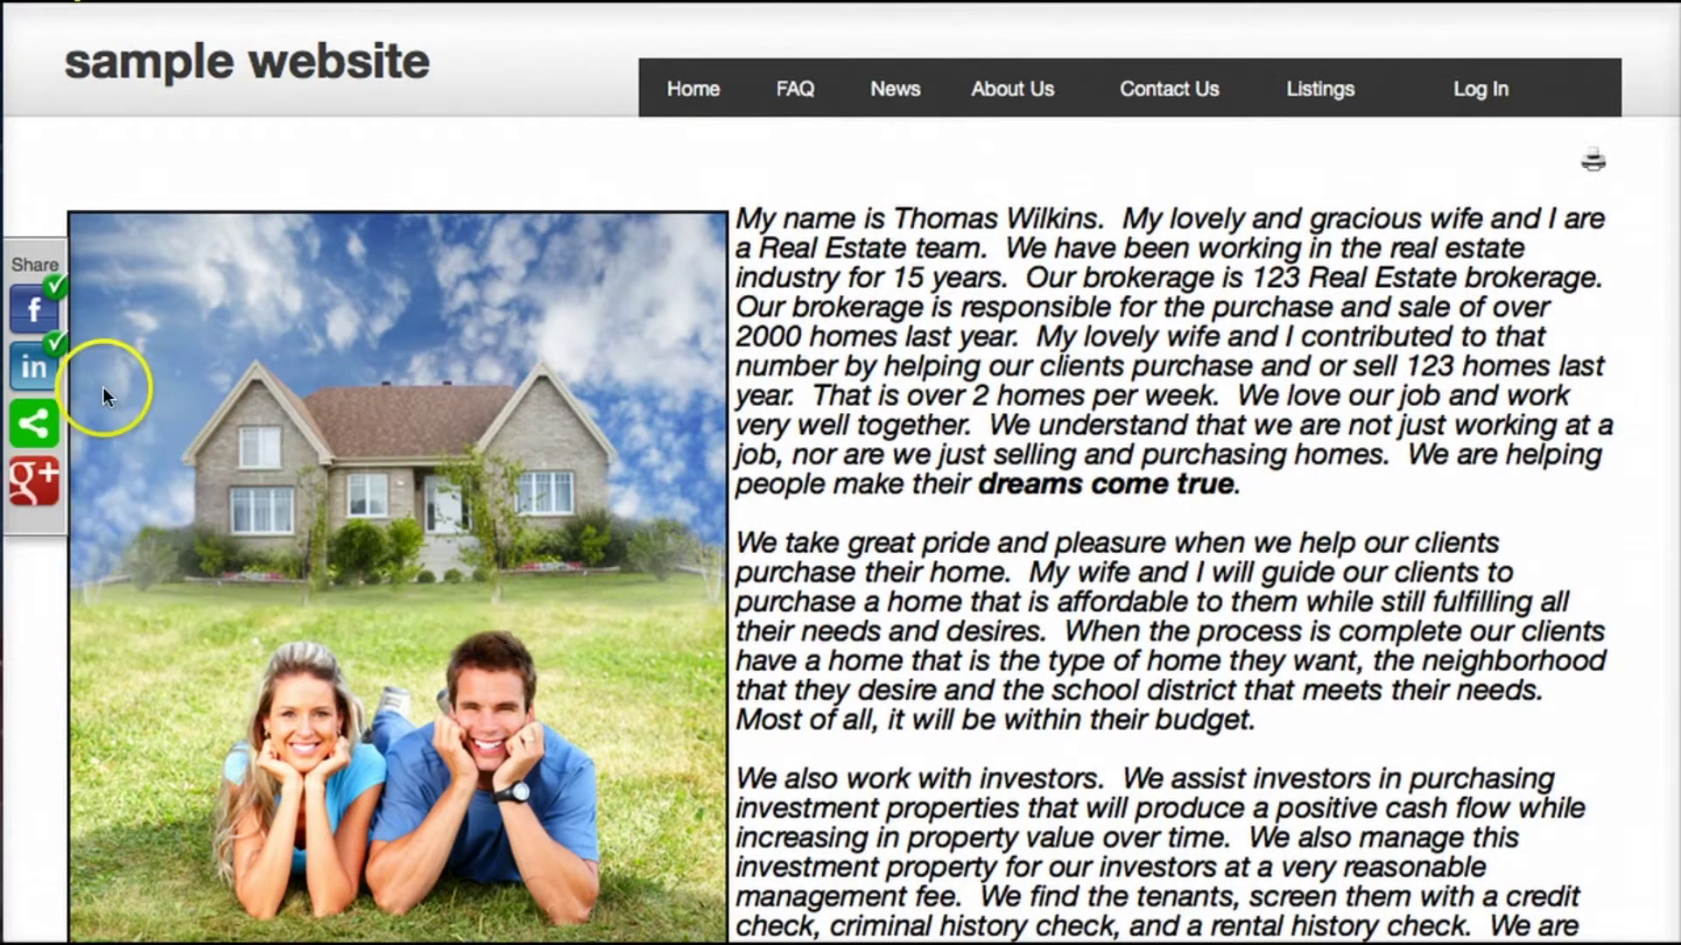
click(39, 428)
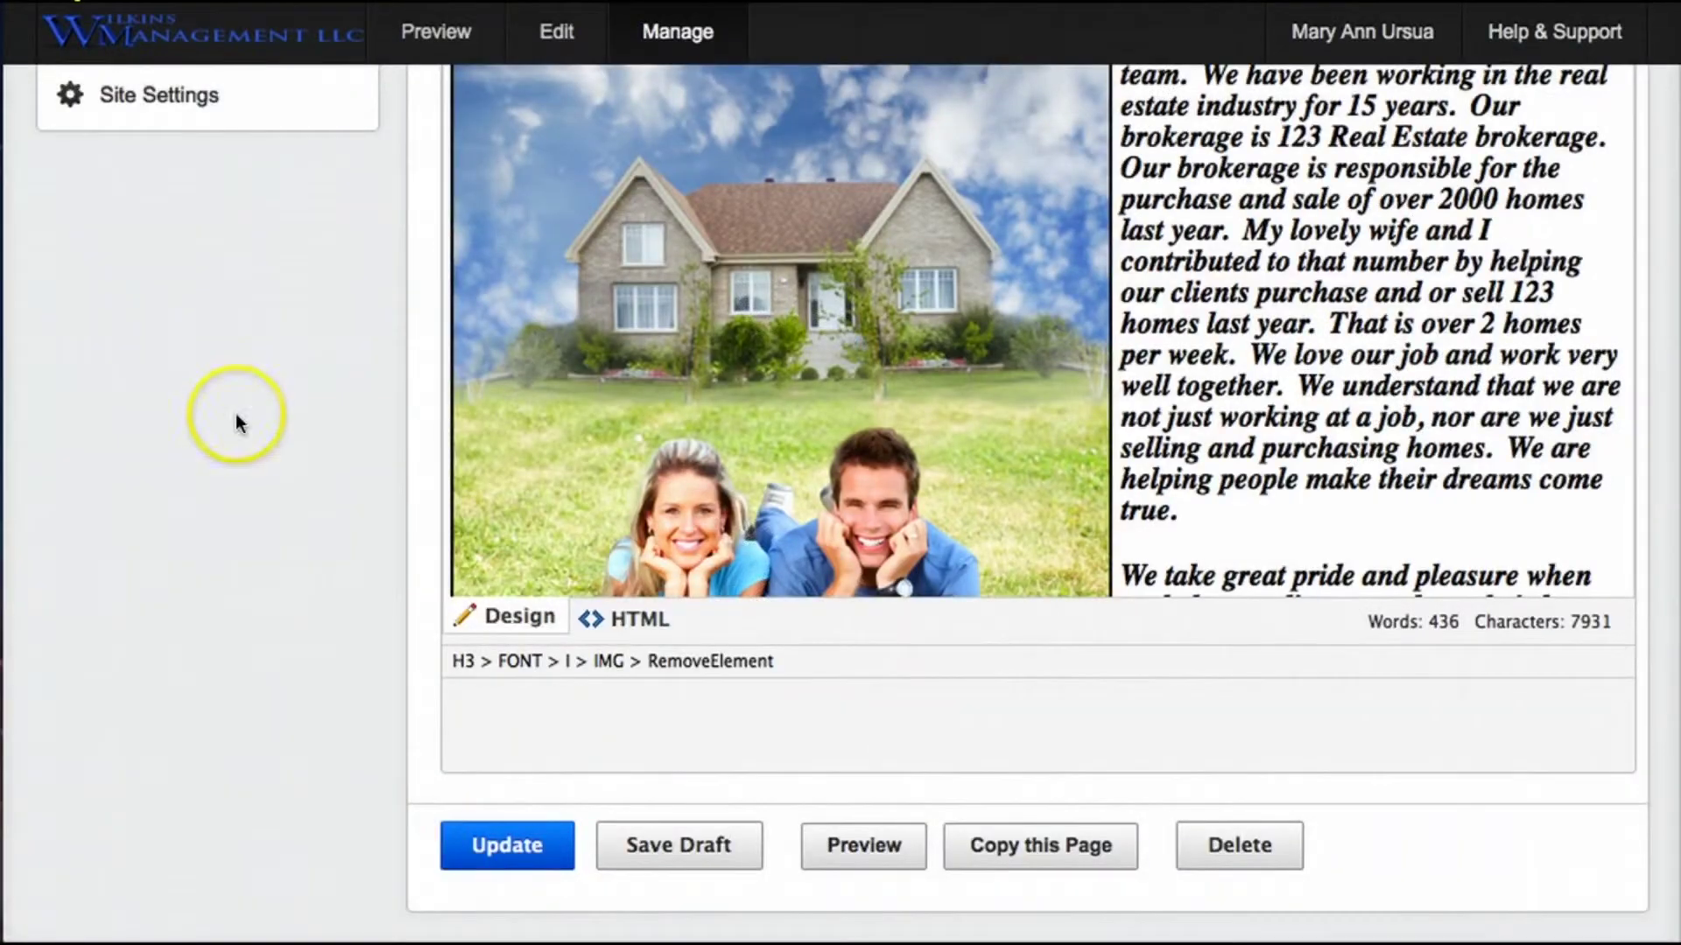
scroll(234, 413, up, 10)
Paste the ShareThis end-of-page scripts after </body> in Client Portal's HTML and Update
click(127, 361)
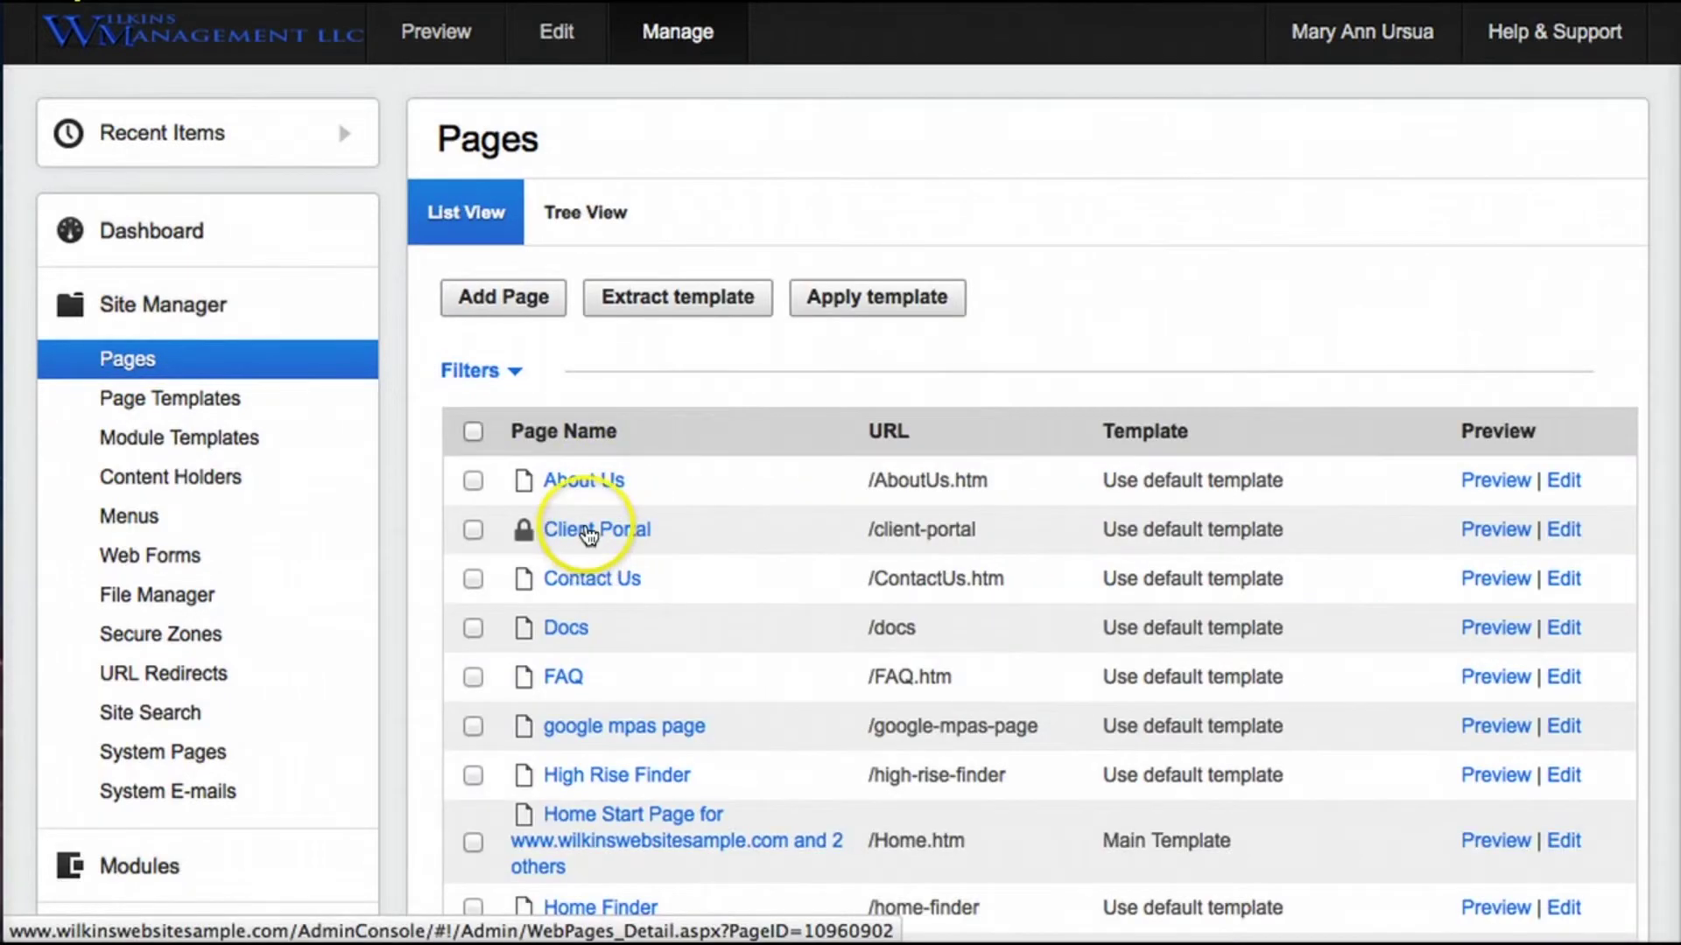
click(587, 534)
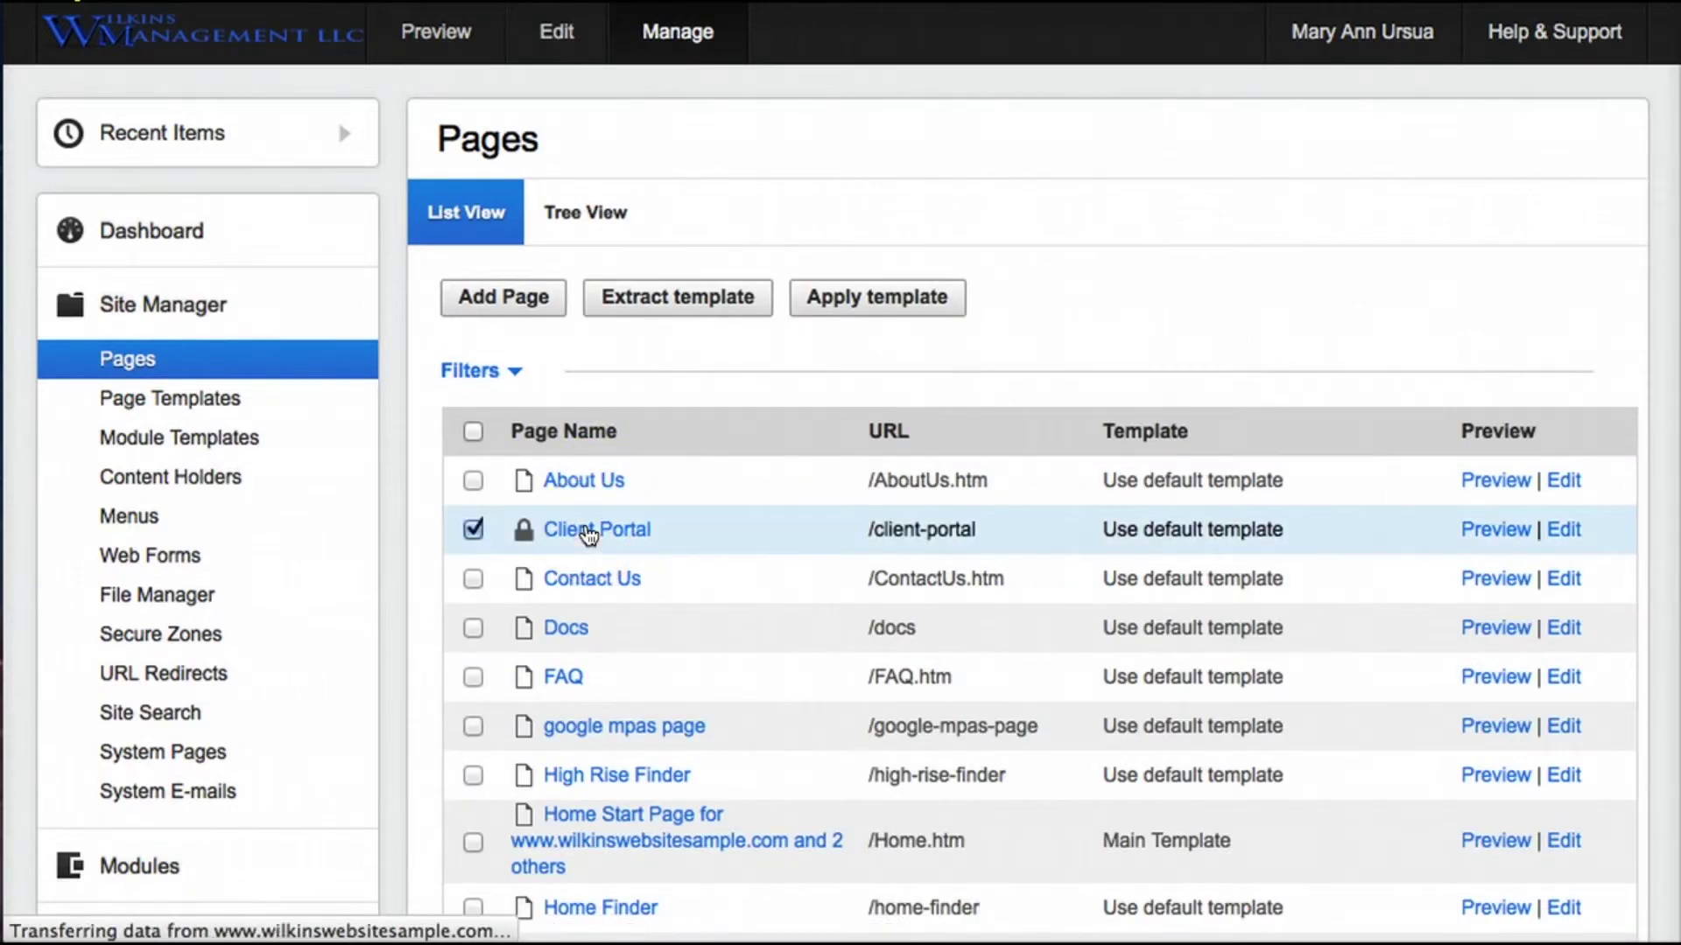
scroll(587, 533, down, 4)
scroll(582, 545, down, 7)
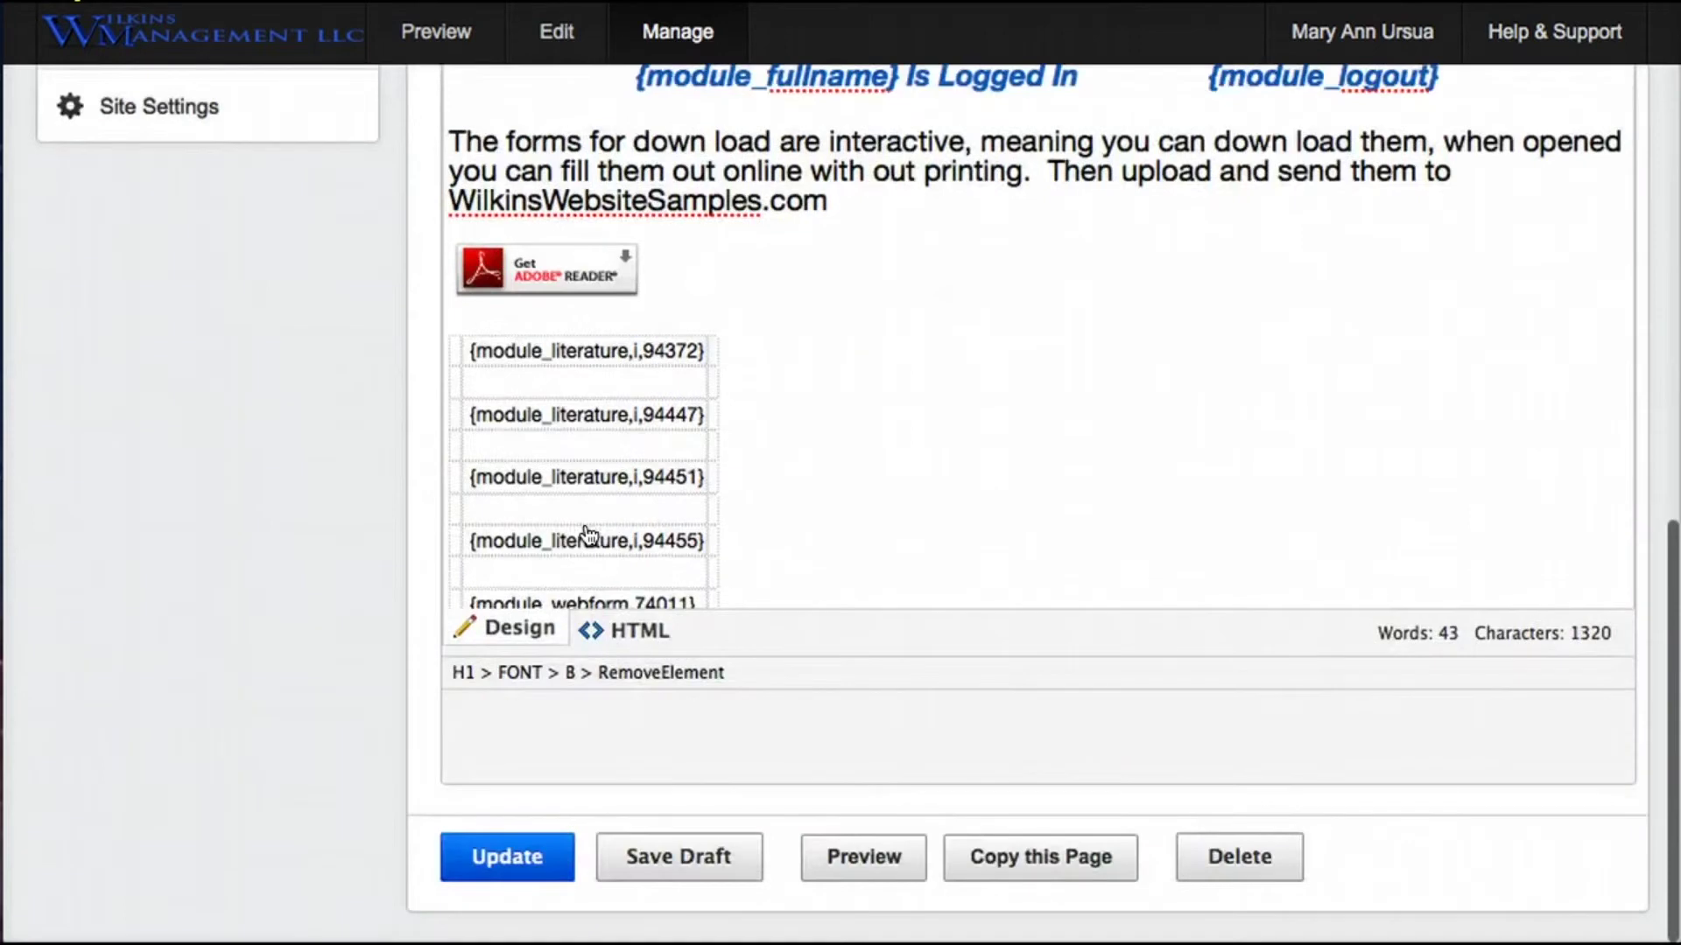
click(639, 635)
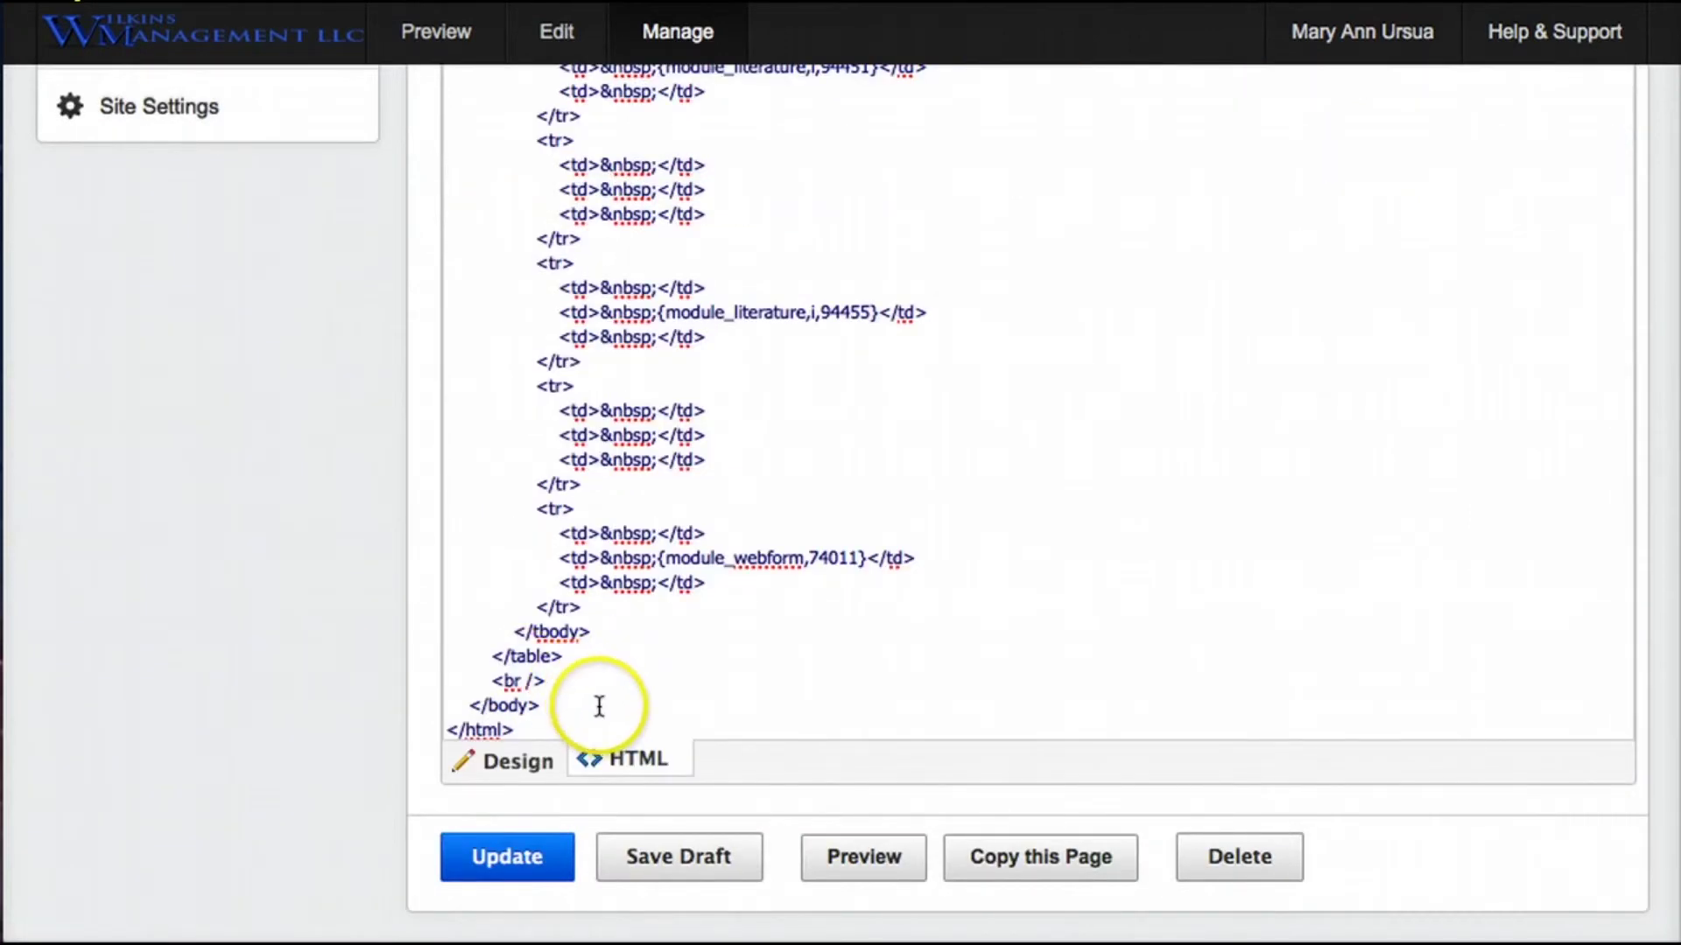
click(565, 696)
key(Return)
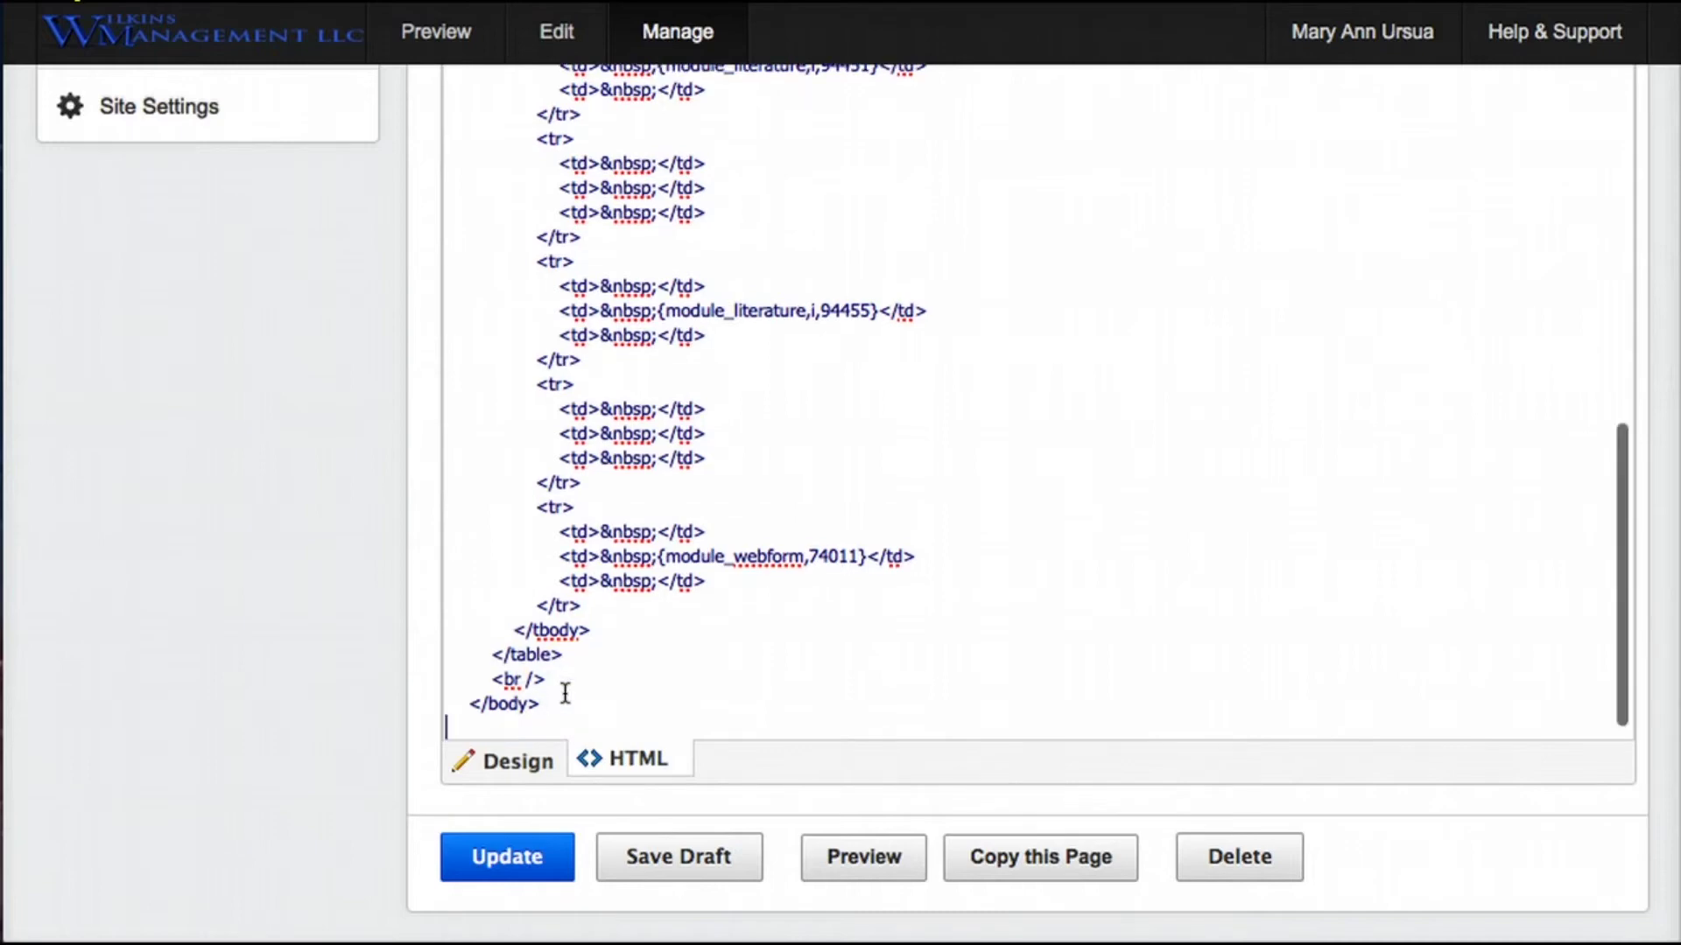
text(<script type="text/javascript">stLight.options({publisher: "e9908d1c-02df-45de-8219-ddf928757397", doNotHash: false, doNotCopy: false, hashAddressBar: true});</script> <script> var options={ "publisher": "e9908d1c-02df-45de-8219-ddf928757397", "position": "left", "ad": { "visible": false, "openDelay": 5, "closeDelay": 0}, "chicklets": { "items": ["facebook", "linkedin", "sharethis", "googleplus"]}}; var st_hover_widget = new sharethis.widgets.hoverbuttons(options); </script>)
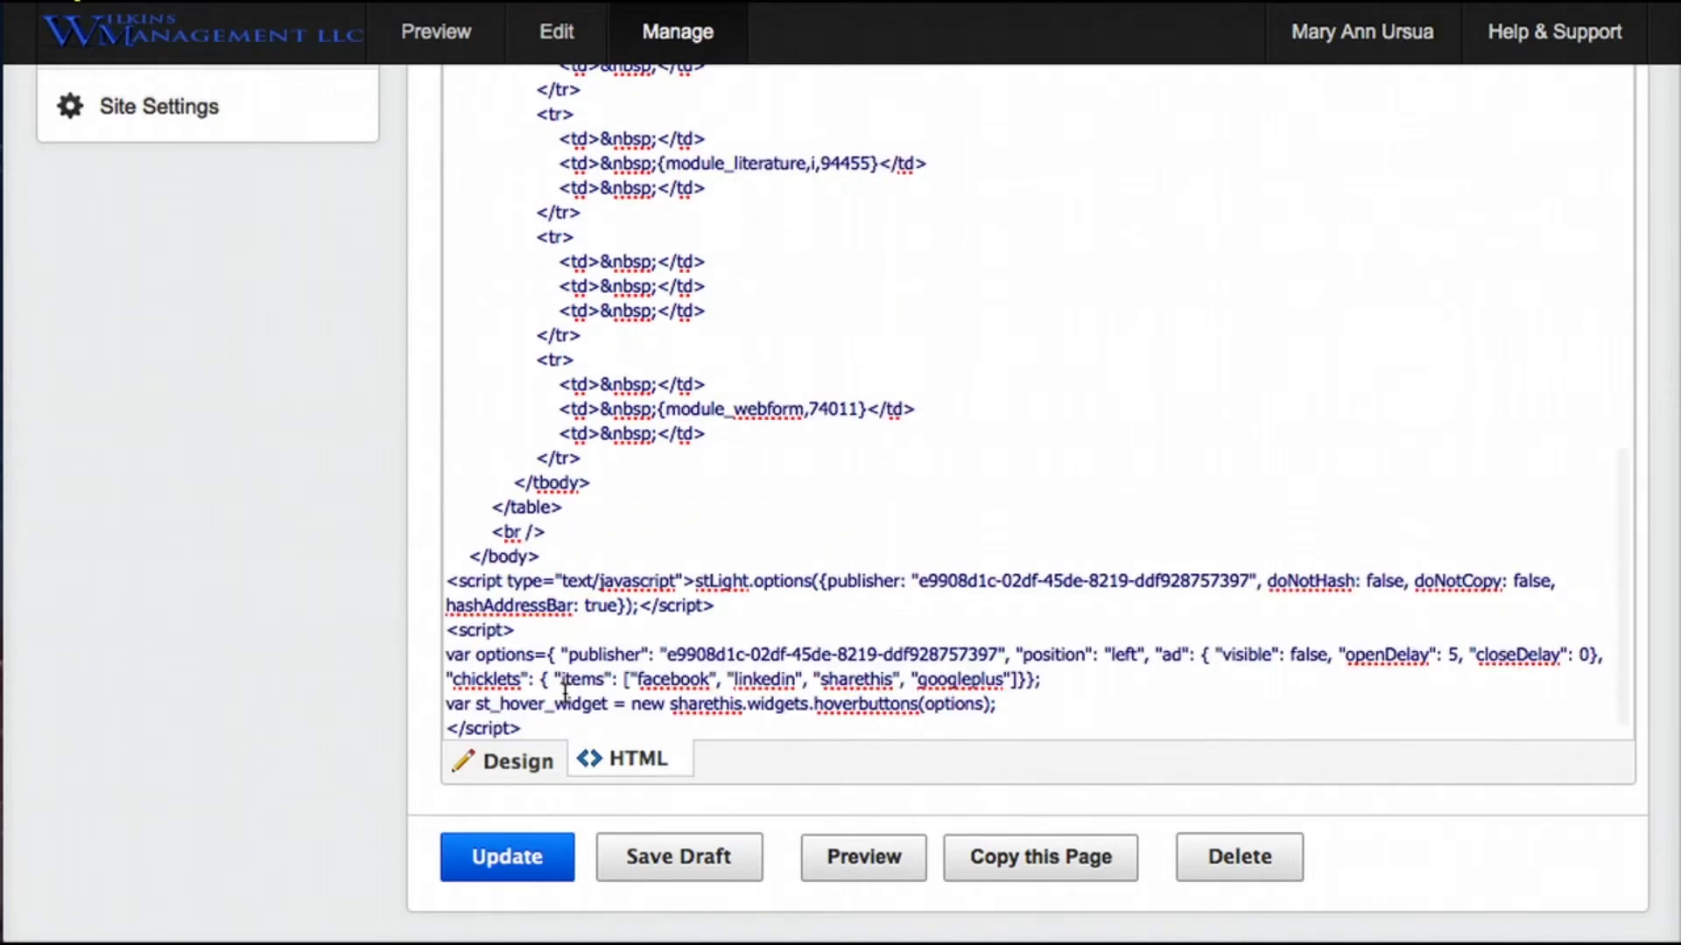
click(507, 857)
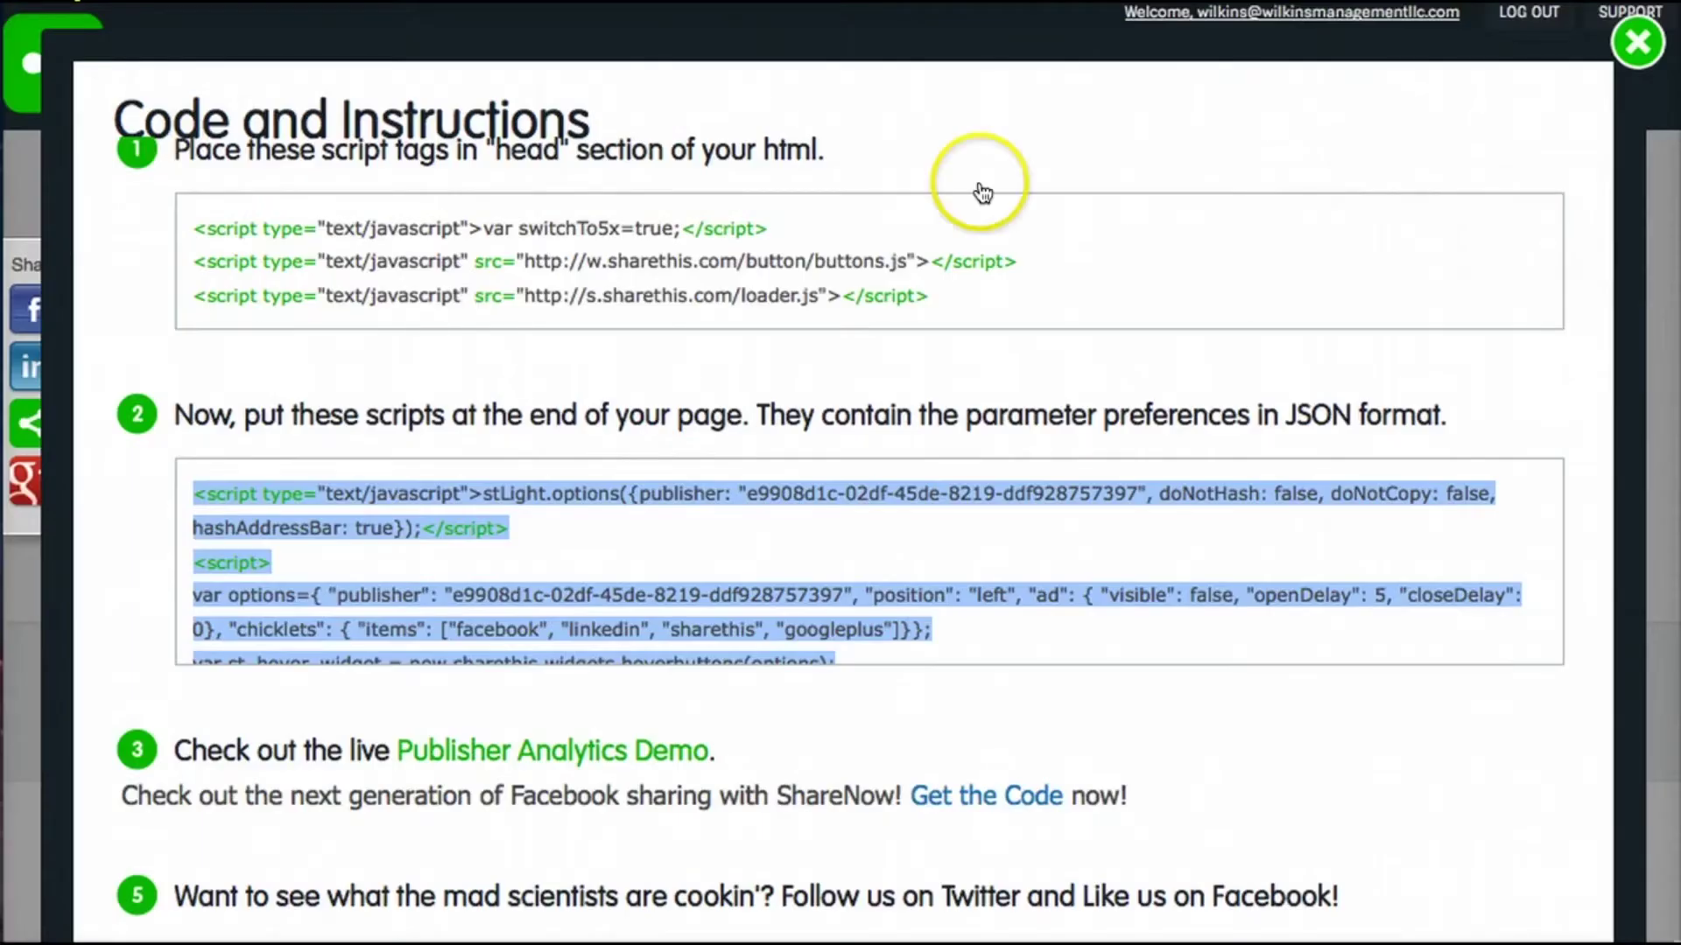
Select the three head-section script tags in box 1 of the code window
click(1168, 294)
drag(1007, 319, 253, 230)
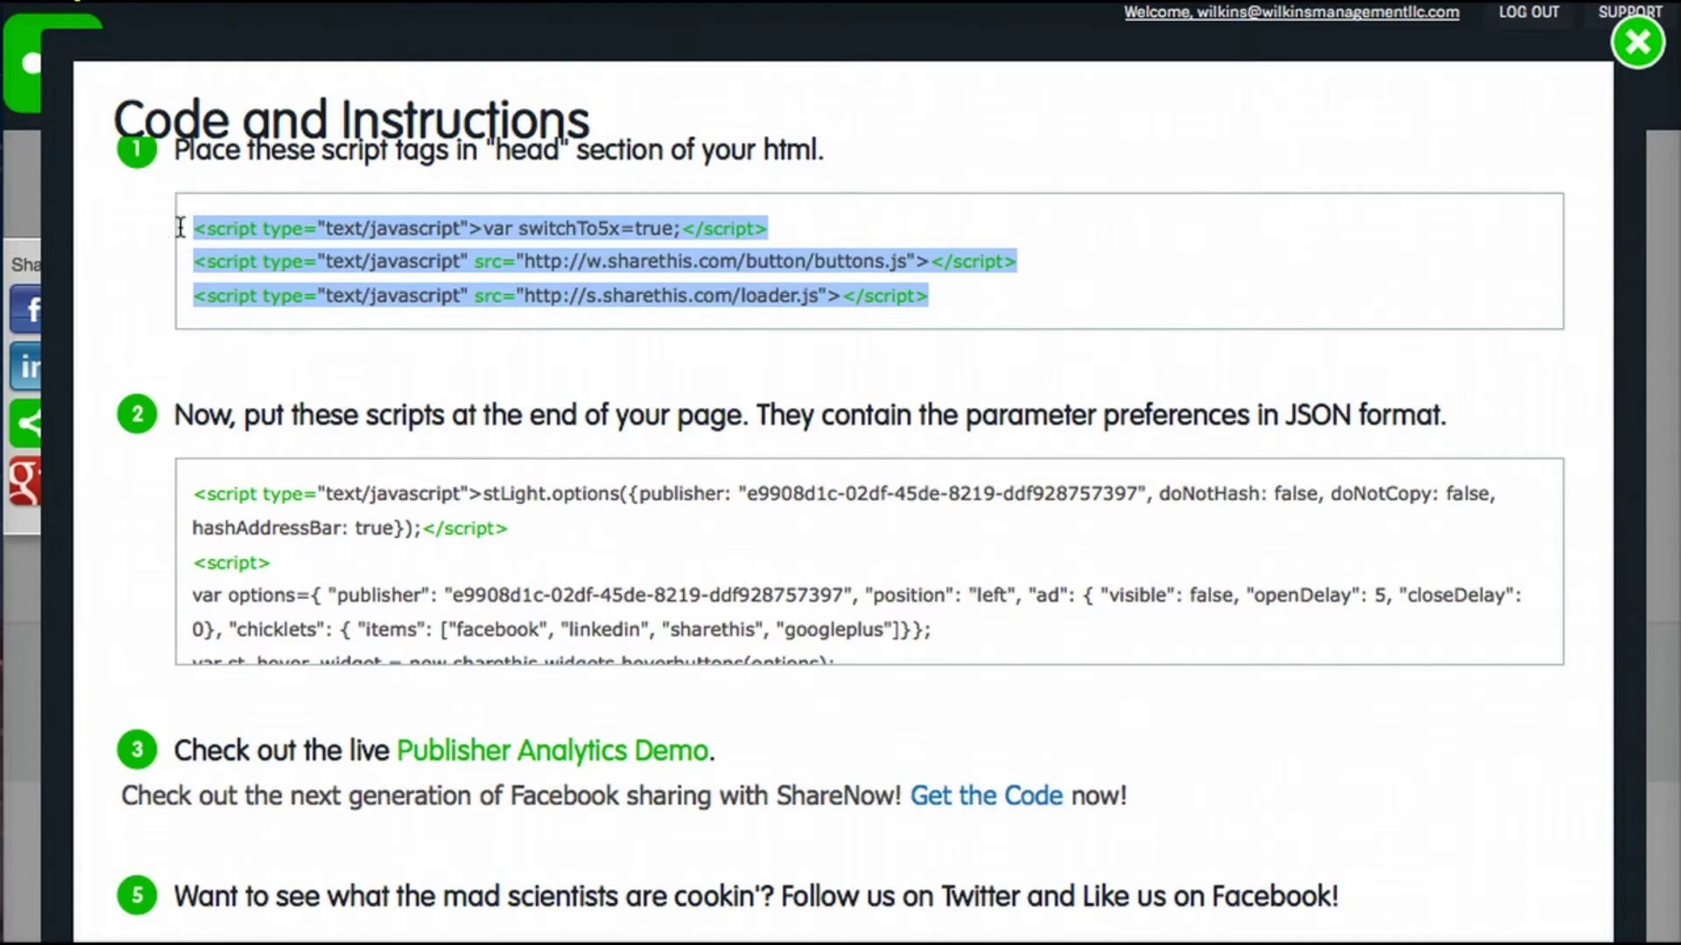
drag(181, 227, 155, 219)
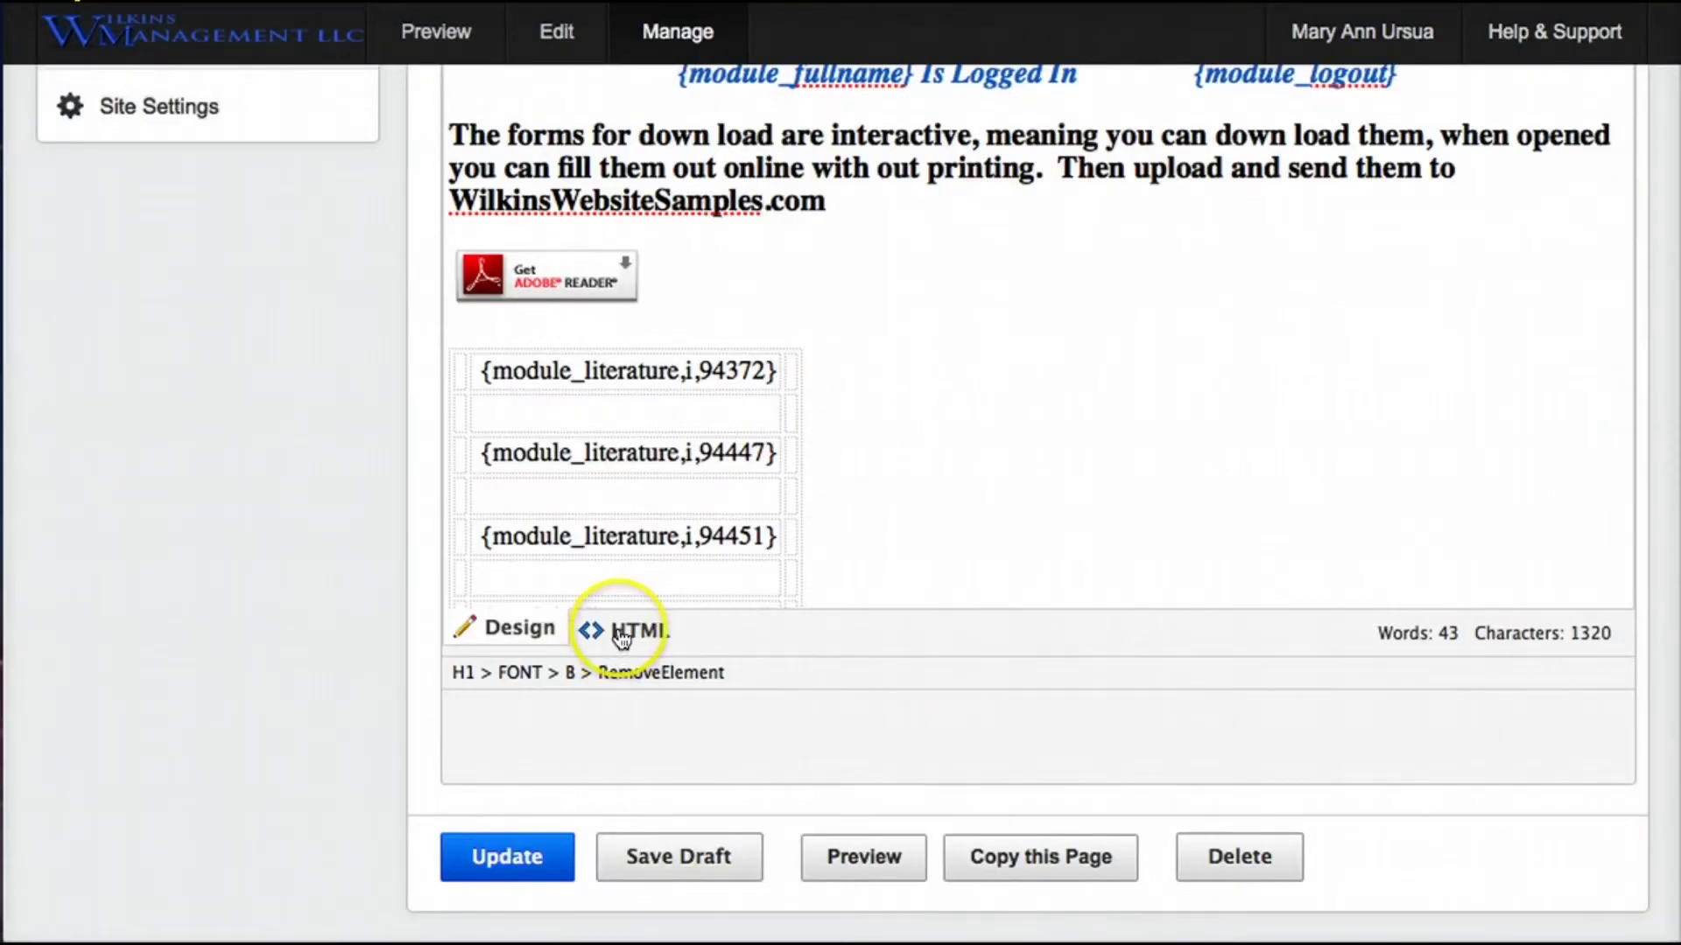
Paste the three ShareThis script tags on a new line after Client Portal's <head>, then Update
click(621, 633)
scroll(1054, 460, up, 10)
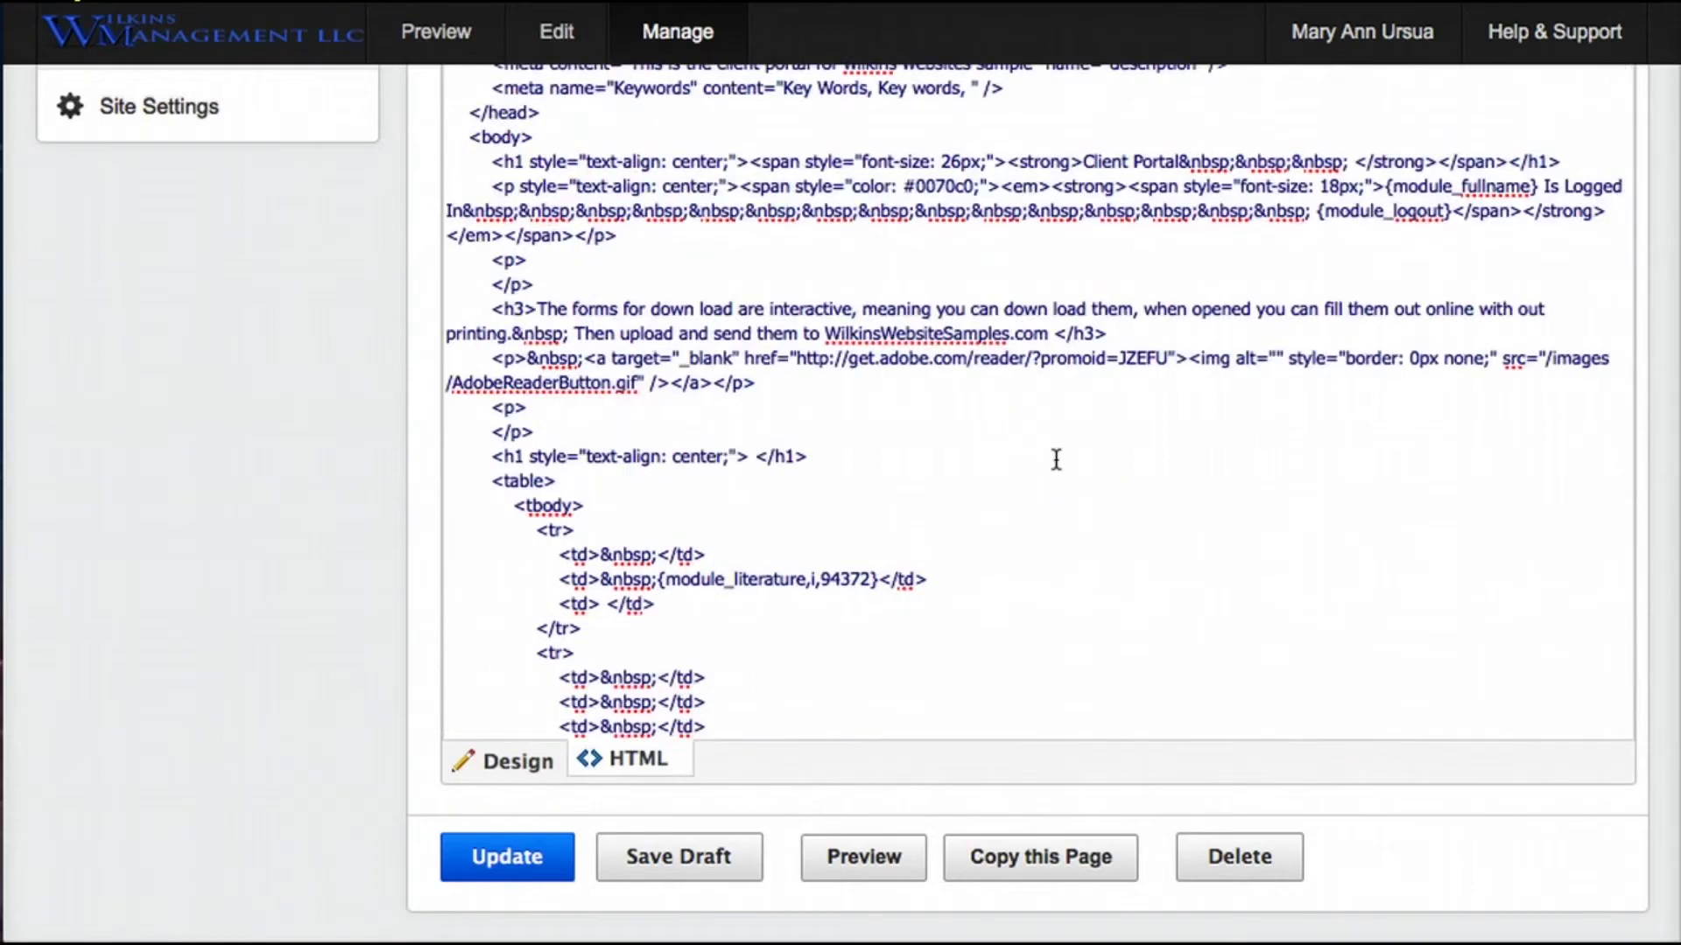
scroll(292, 450, up, 5)
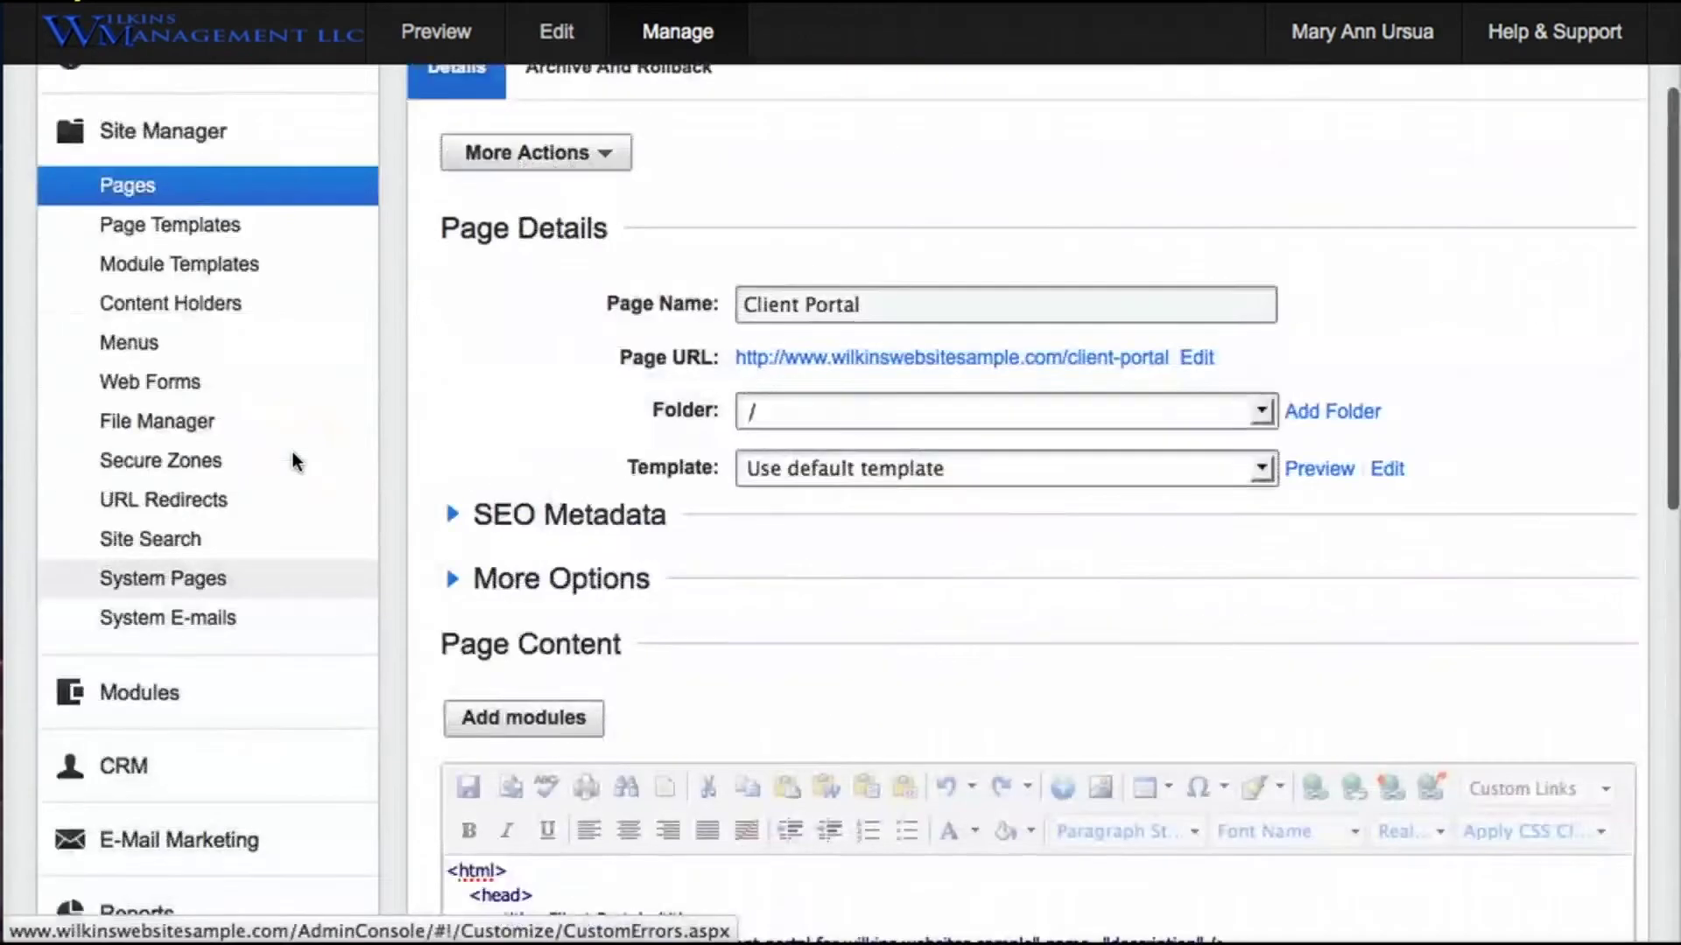
scroll(291, 451, up, 2)
scroll(292, 451, down, 5)
scroll(292, 450, down, 2)
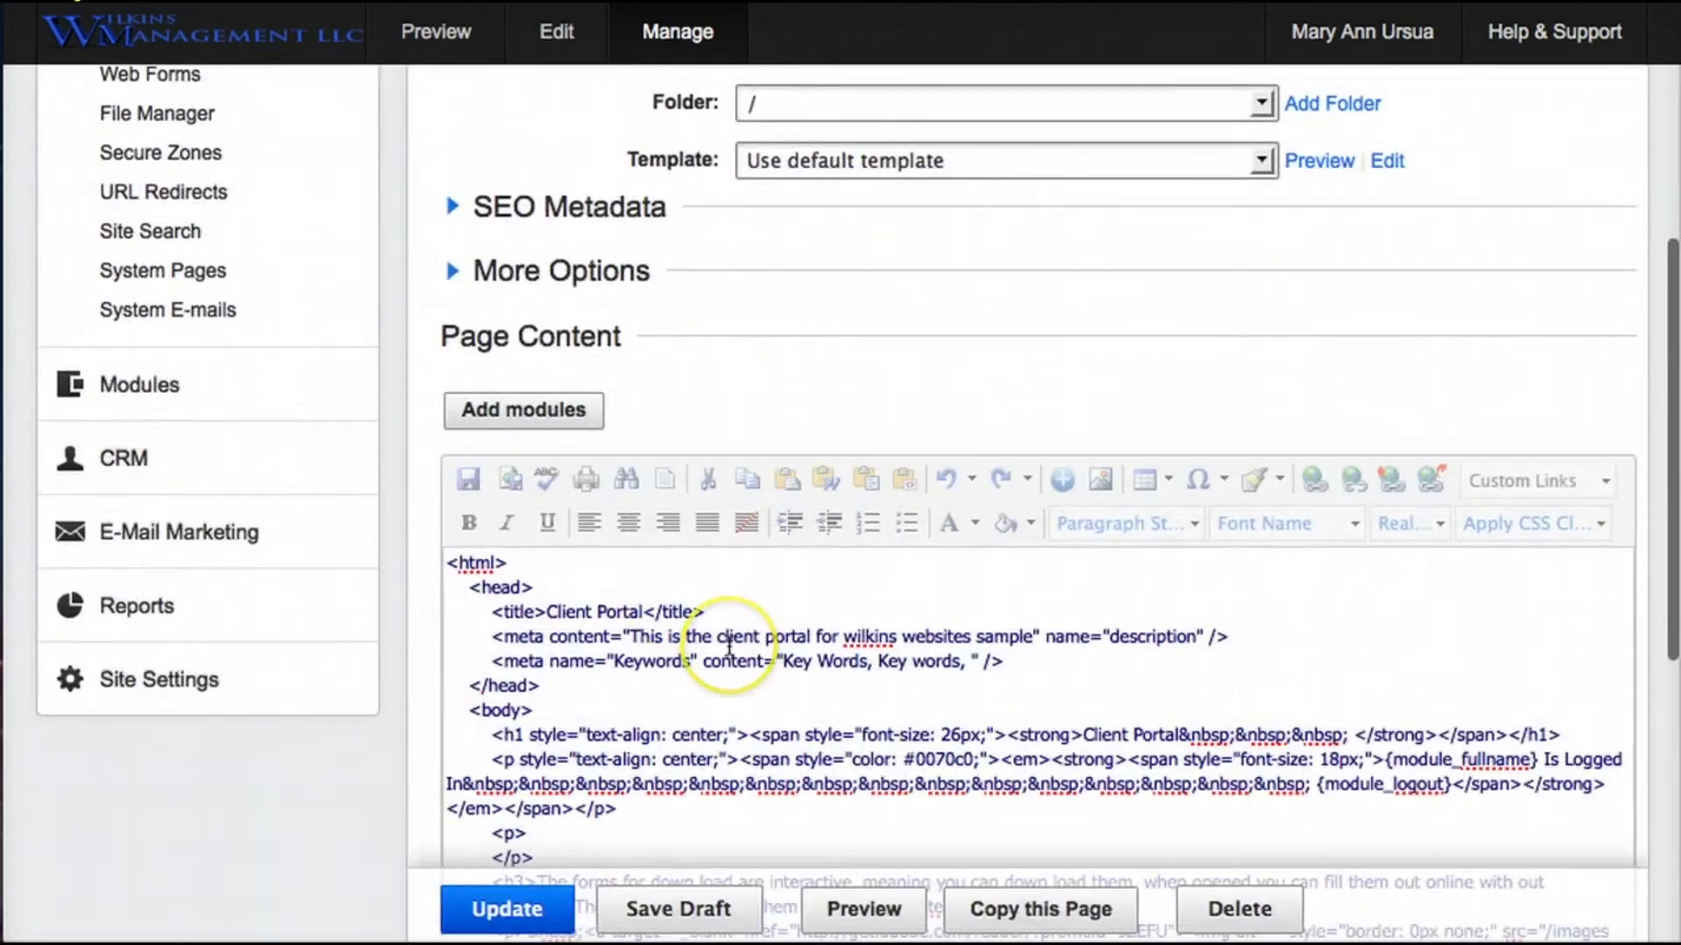
scroll(730, 644, up, 3)
click(555, 753)
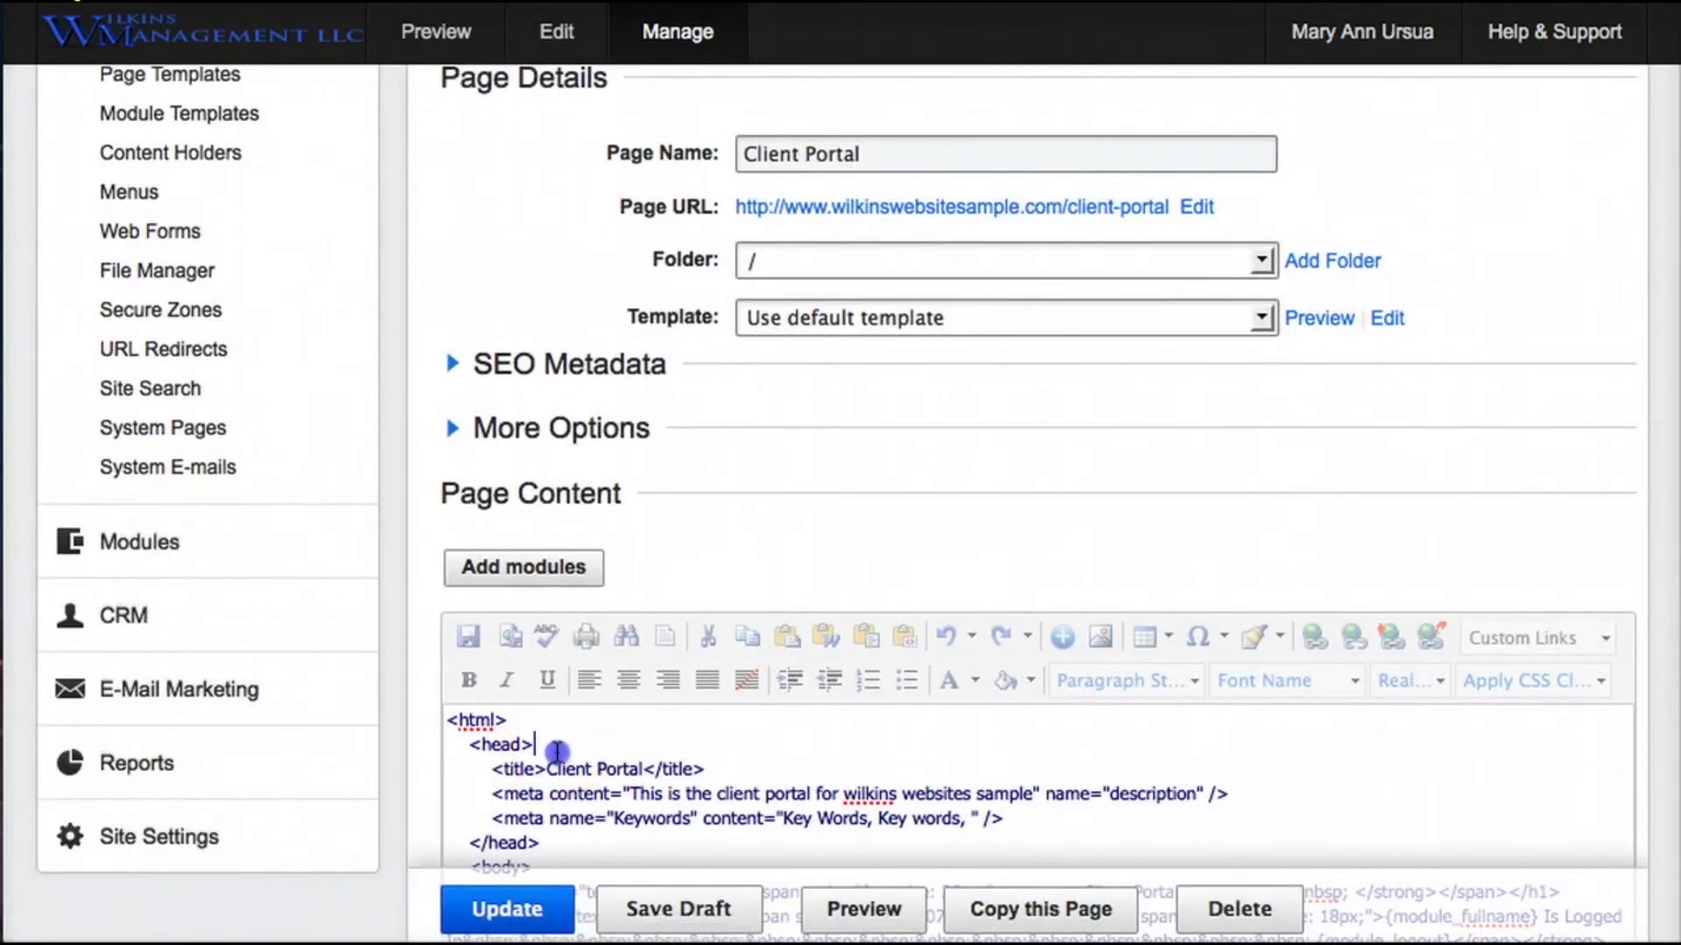
key(Return)
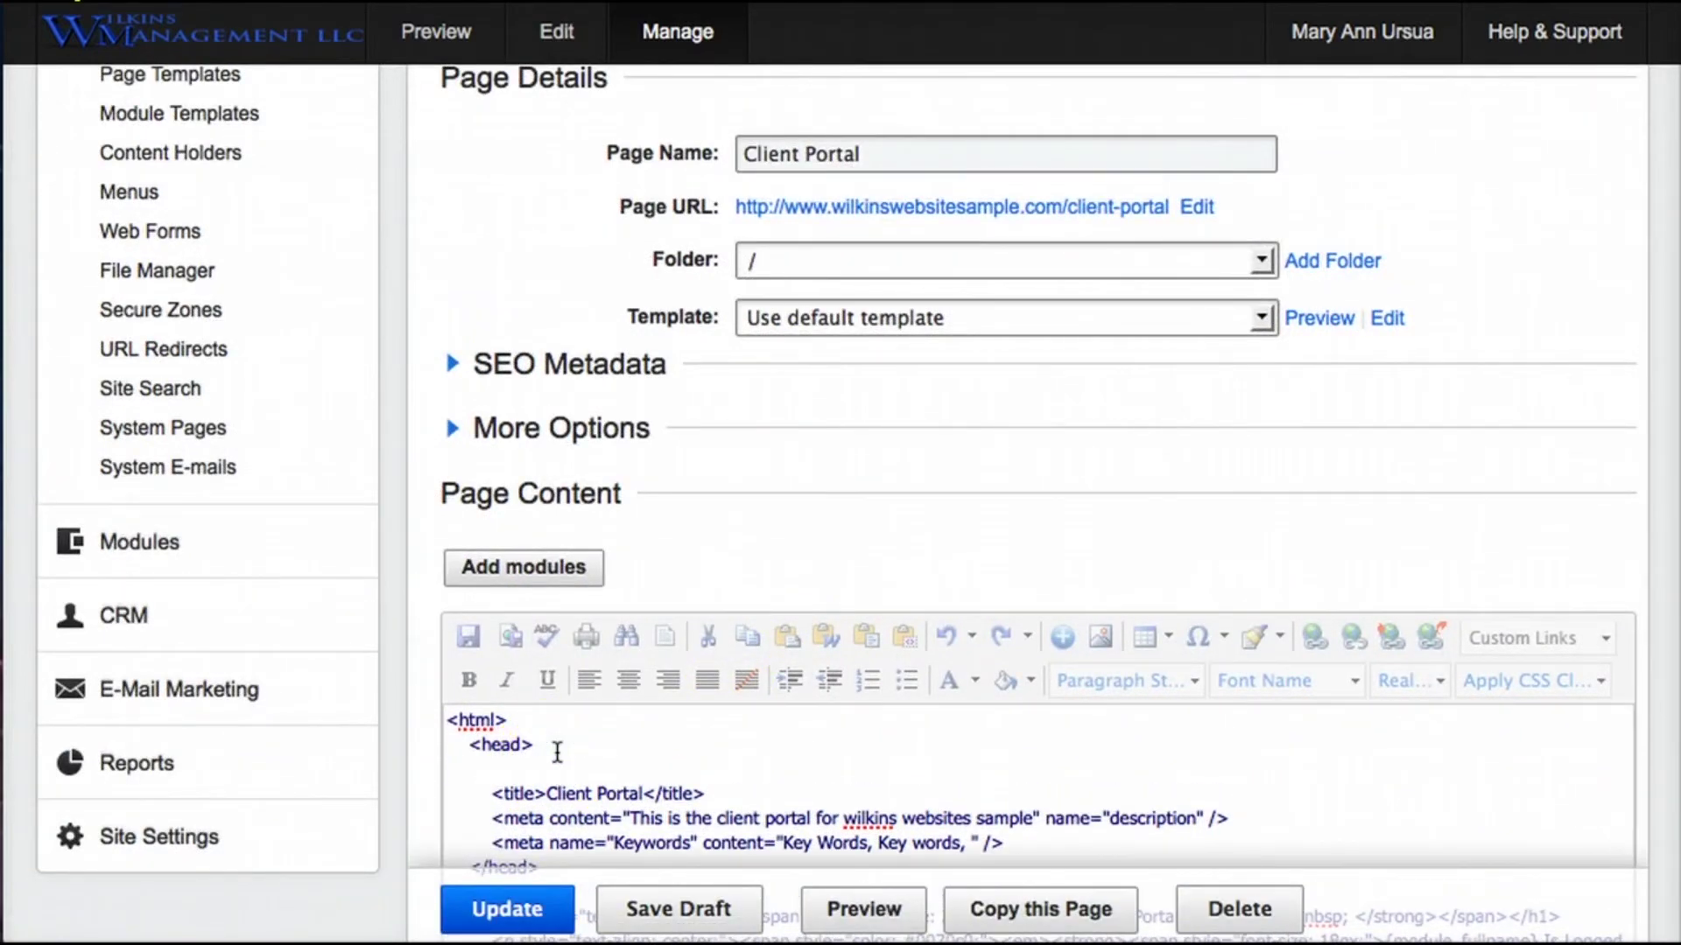
text(<script type="text/javascript">var switchTo5x=true;</script> <script type="text/javascript" src="http://w.sharethis.com/button/buttons.js"></script> <script type="text/javascript" src="http://s.sharethis.com/loader.js"></script>)
click(499, 910)
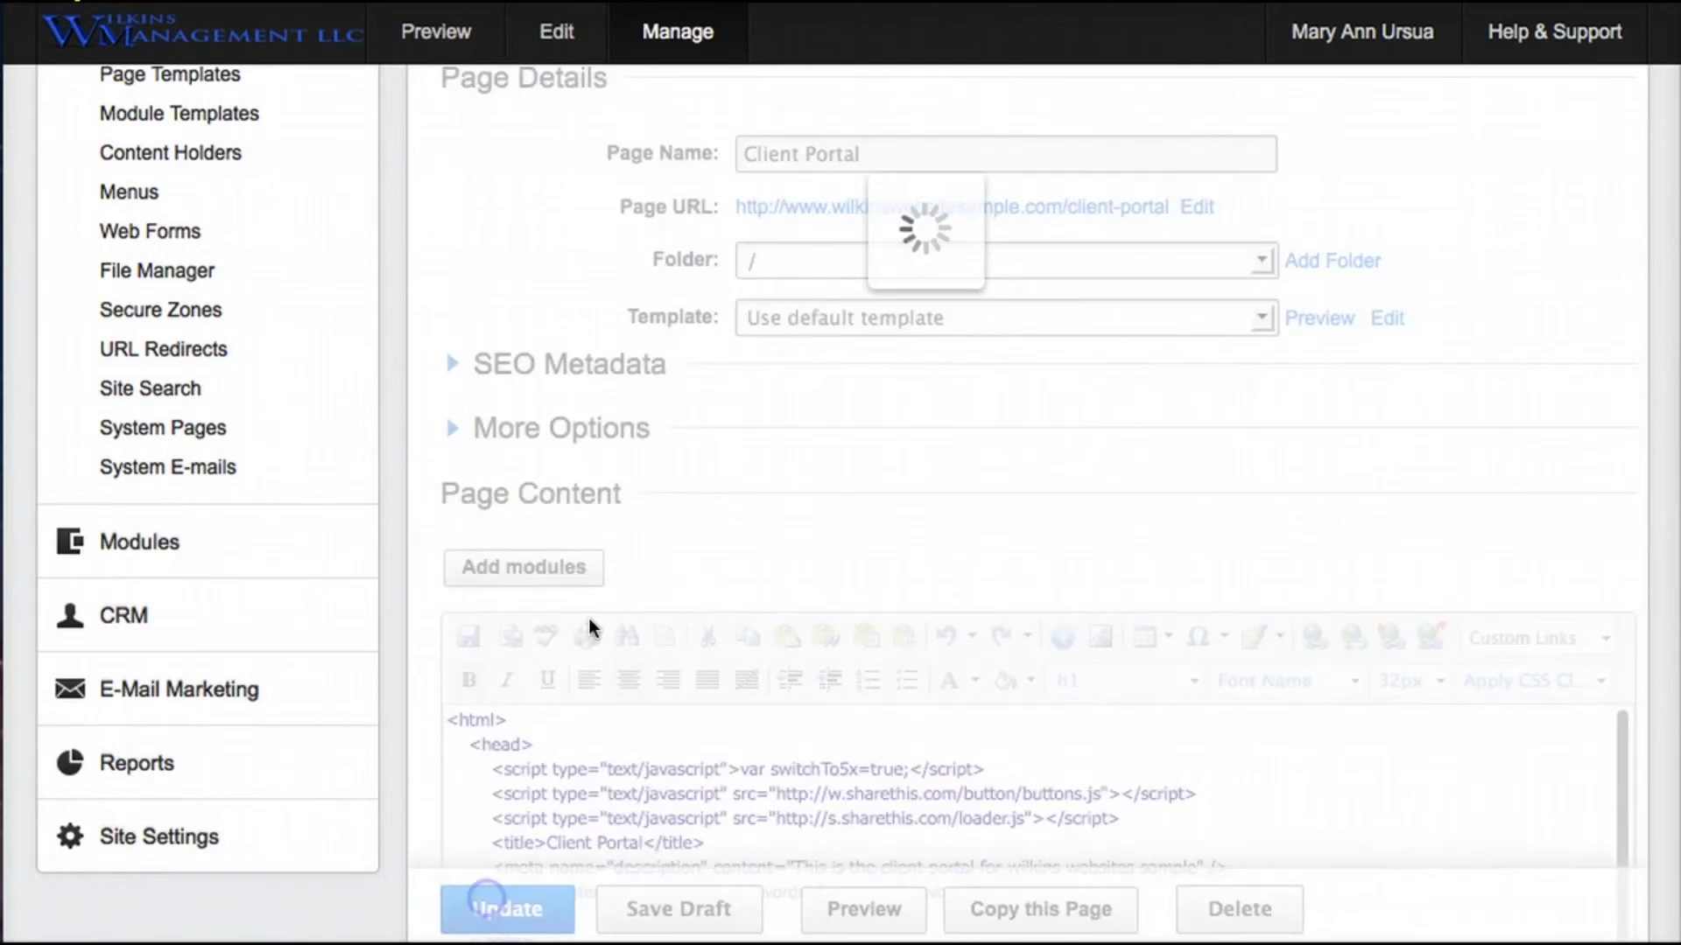
scroll(872, 857, down, 2)
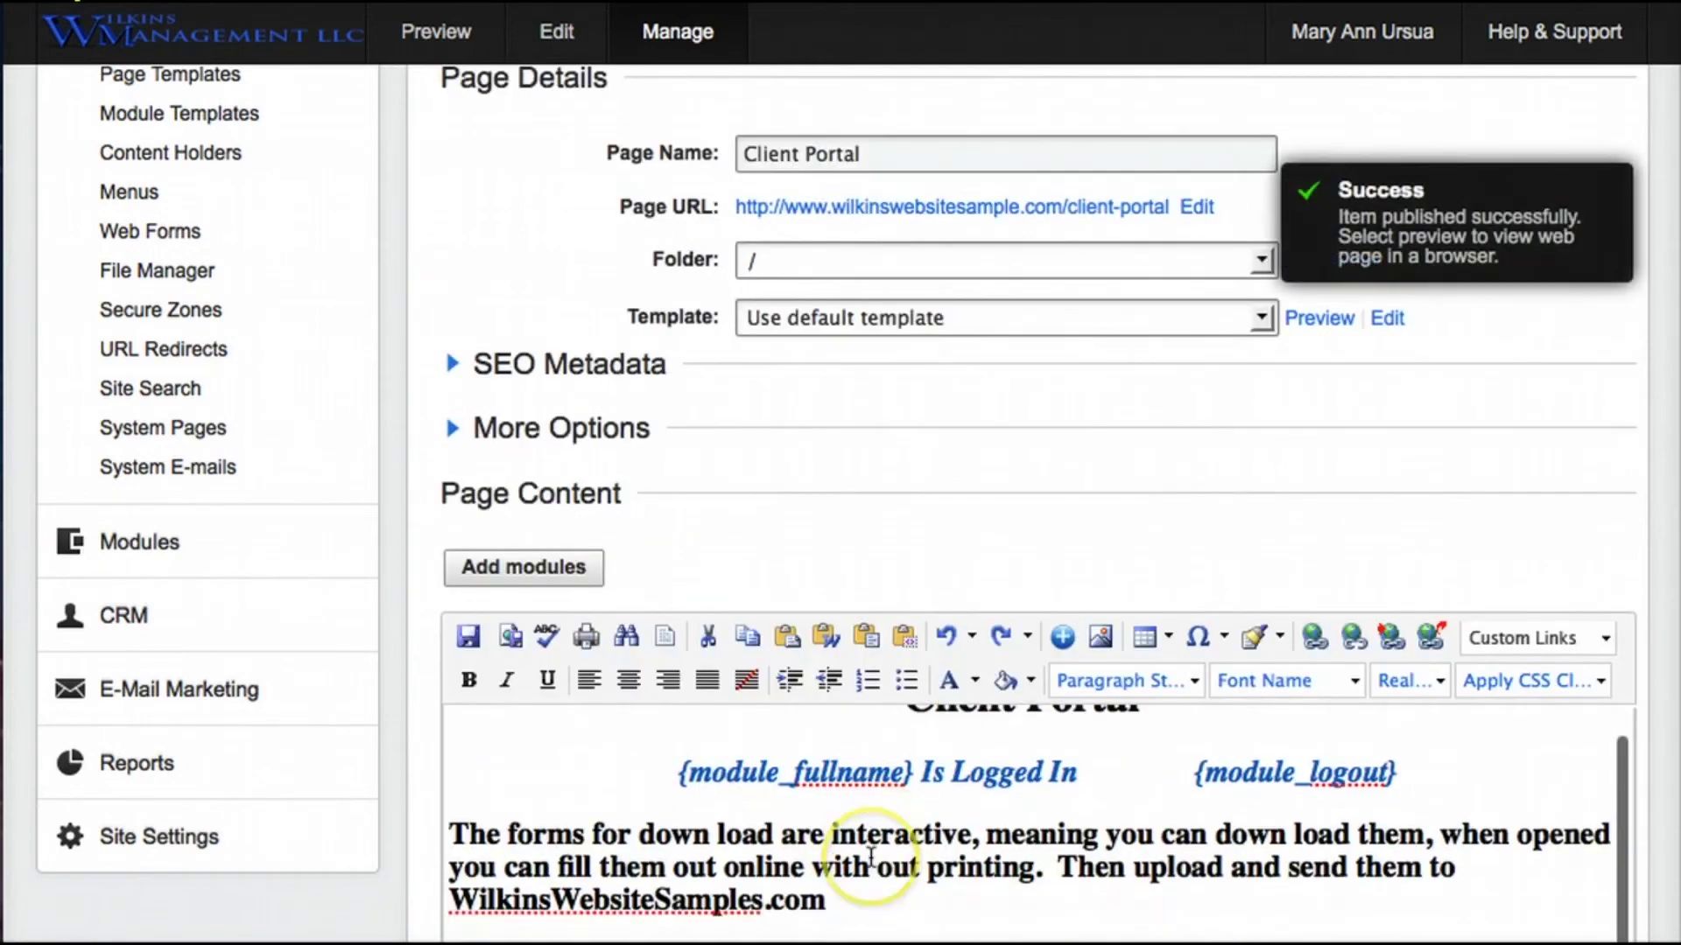
scroll(871, 856, down, 2)
scroll(379, 776, down, 3)
scroll(422, 756, down, 4)
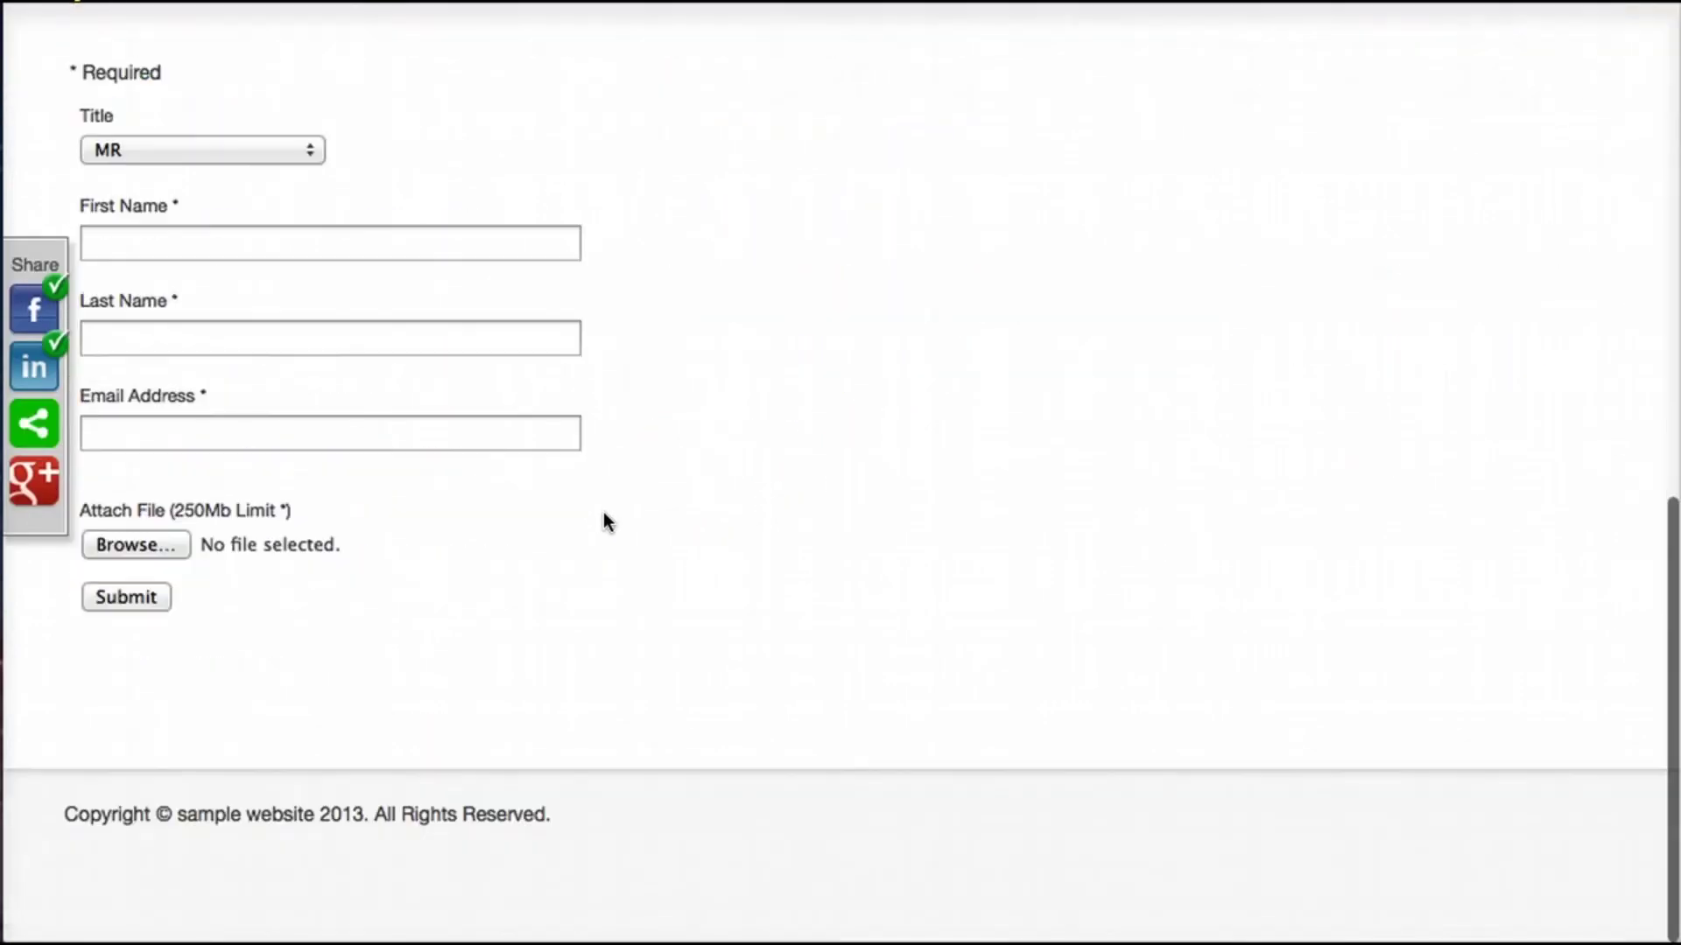
scroll(603, 522, up, 5)
scroll(602, 522, up, 2)
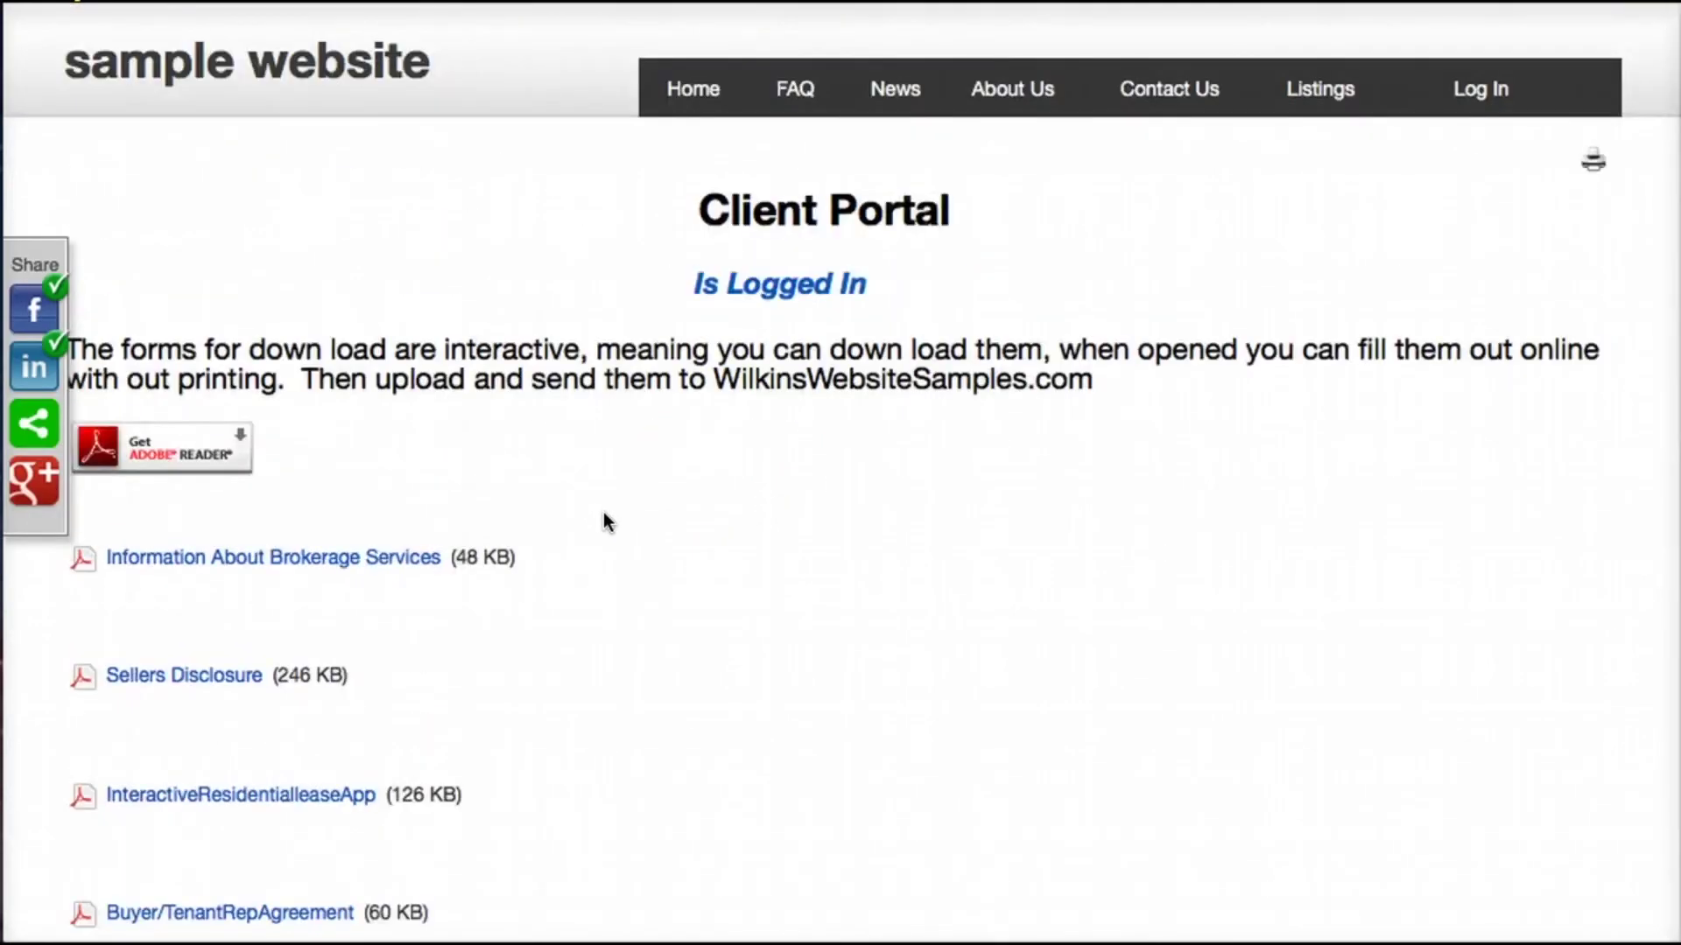
scroll(603, 522, down, 7)
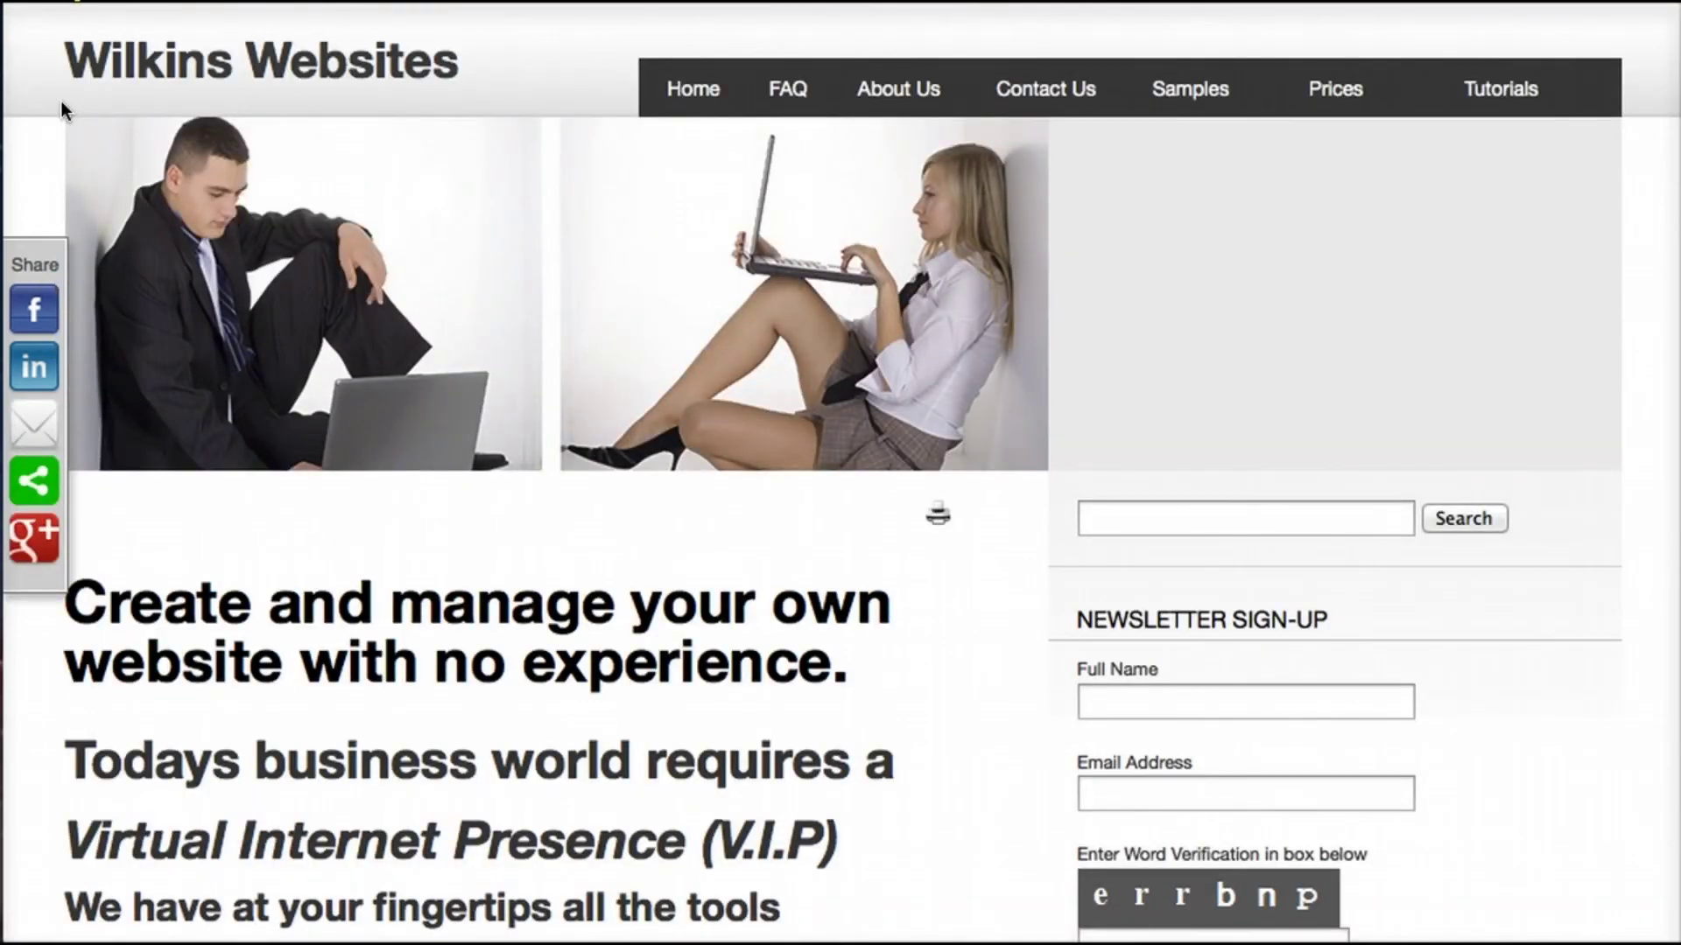